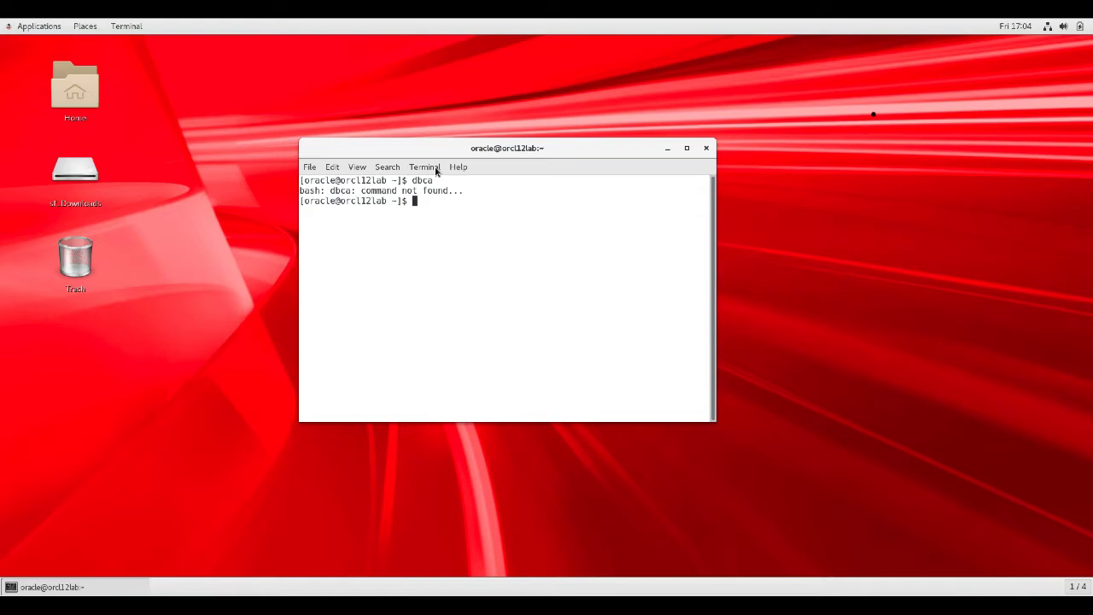
Export ORACLE_HOME as /u01/app/oracle/product/12.2.0/dbhome_1 in the current shell session
text(export ORACLE HOME=/u01)
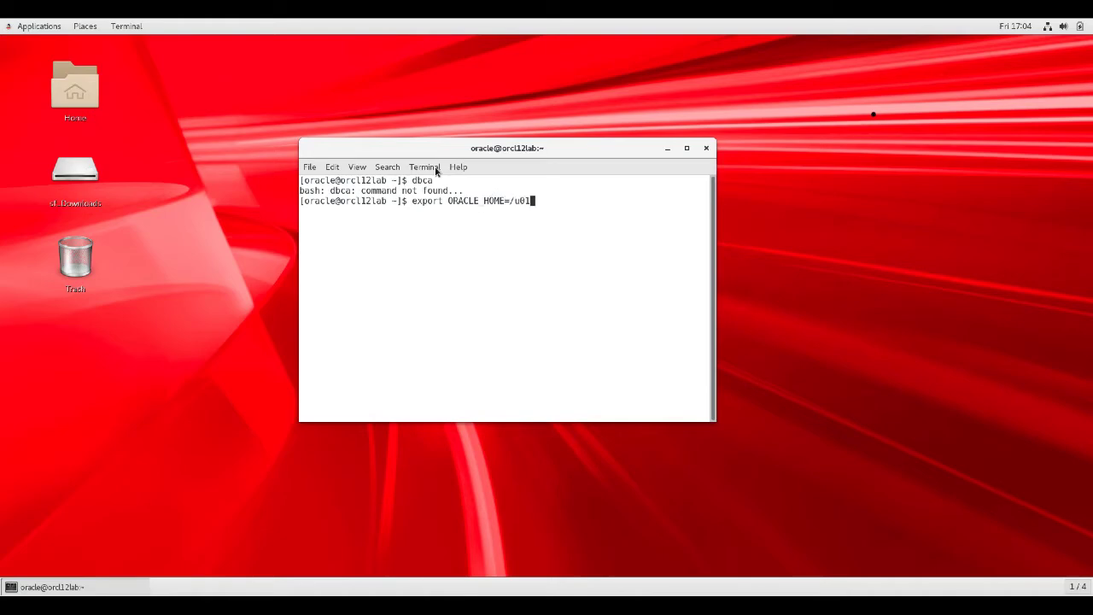
text(/app/oracle/product/)
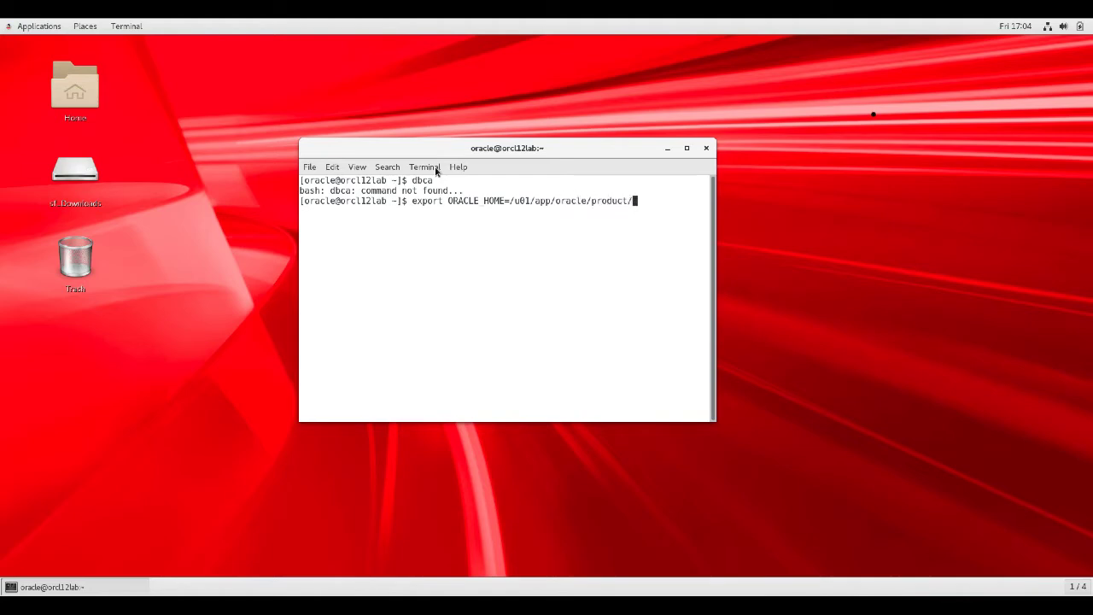
text(12.2.0/dbhome_1)
key(Return)
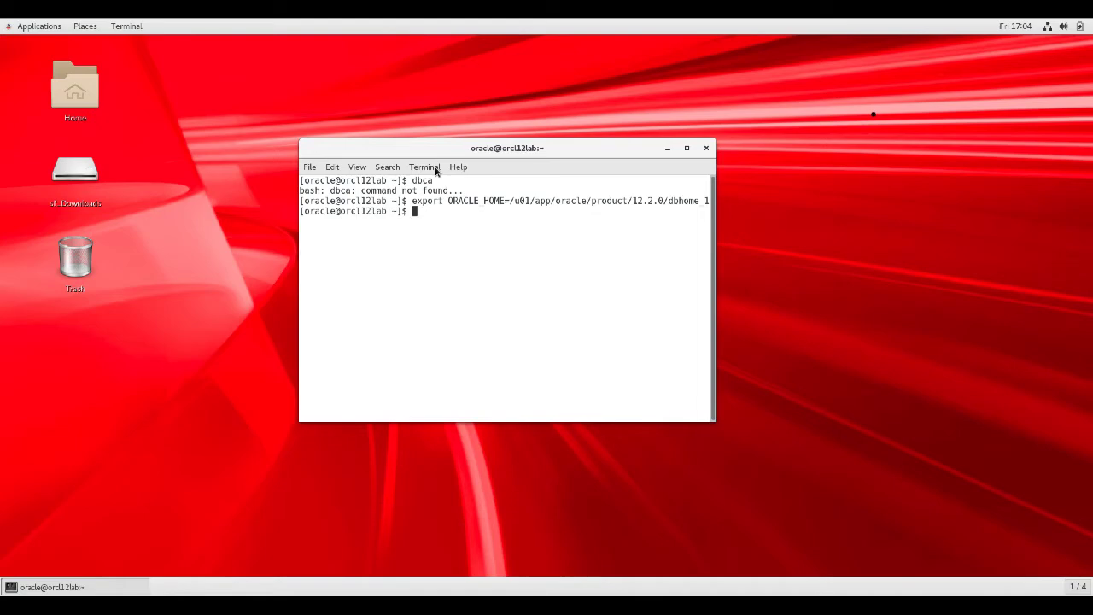
text(export PATH=$ORACL)
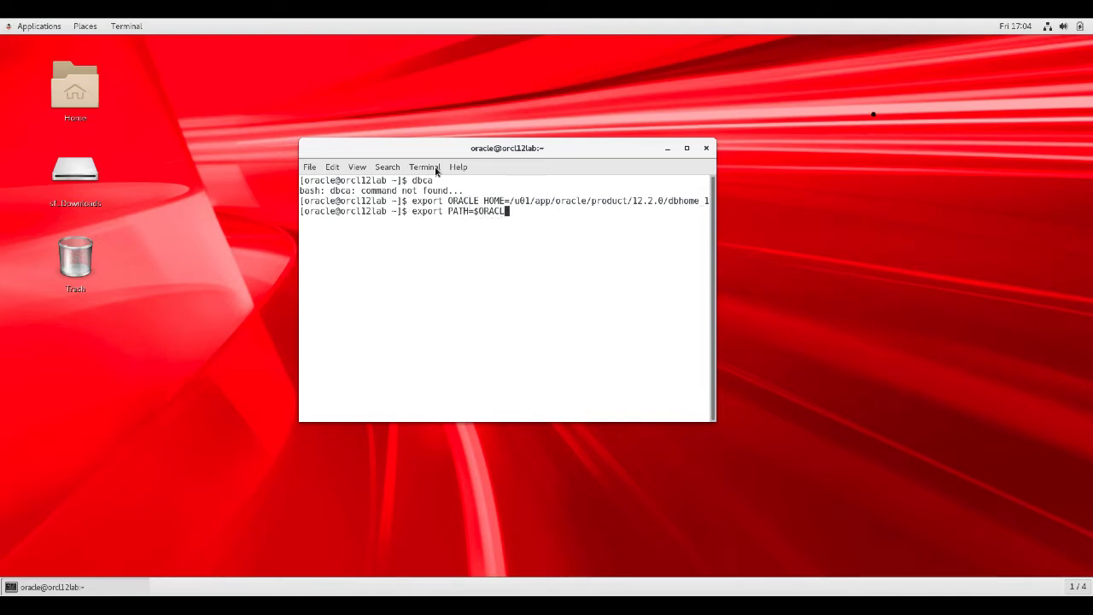
text(E_HOME/bin:$PATH)
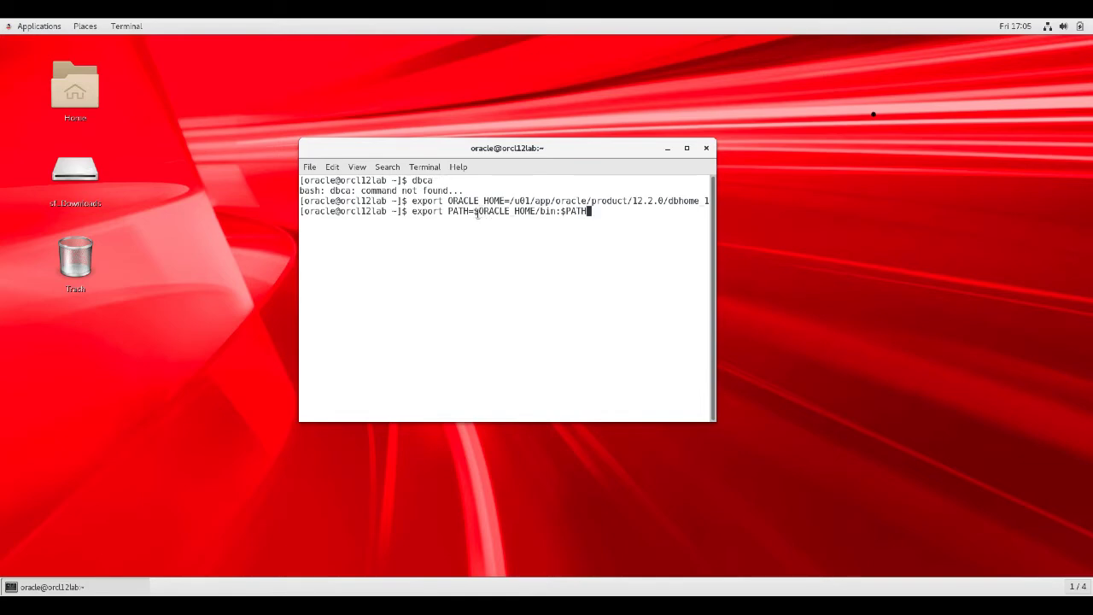
Export PATH with $ORACLE_HOME/bin placed in front so dbca can be found
drag(476, 214, 536, 214)
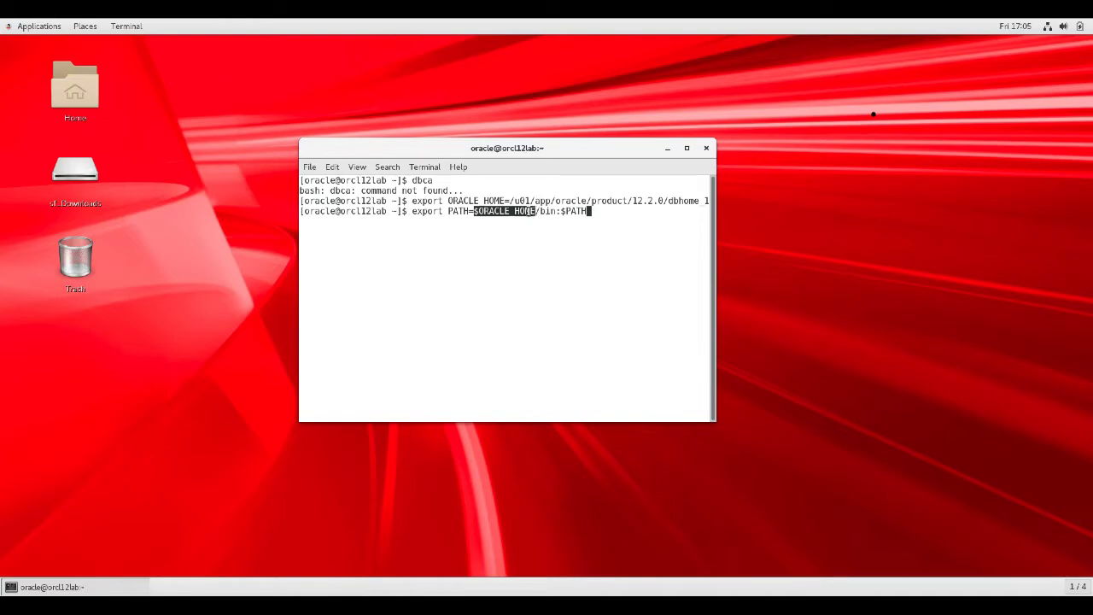
click(561, 211)
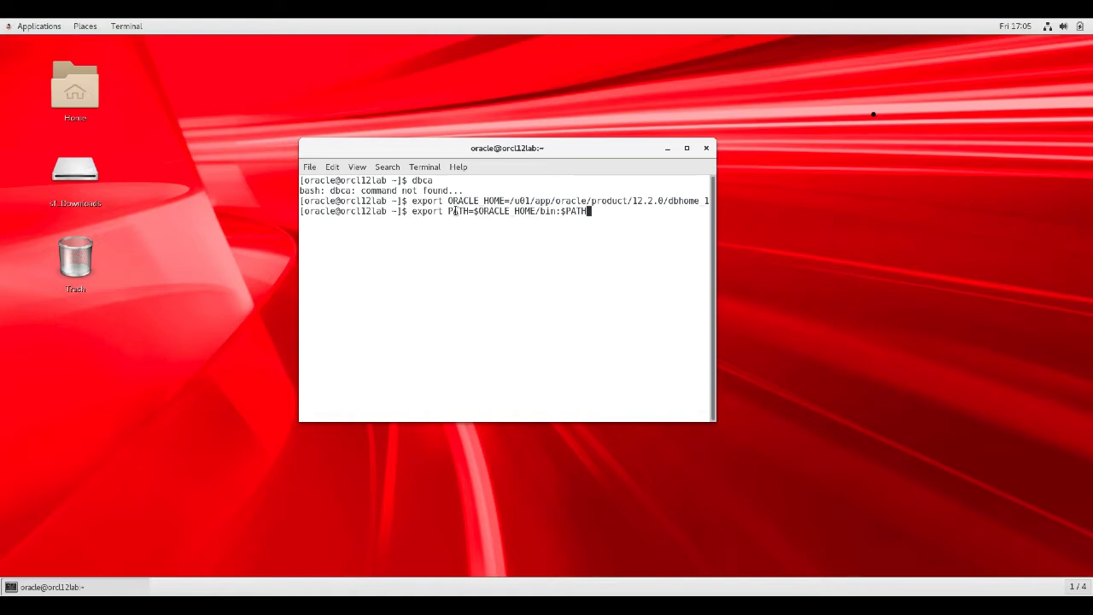
key(Return)
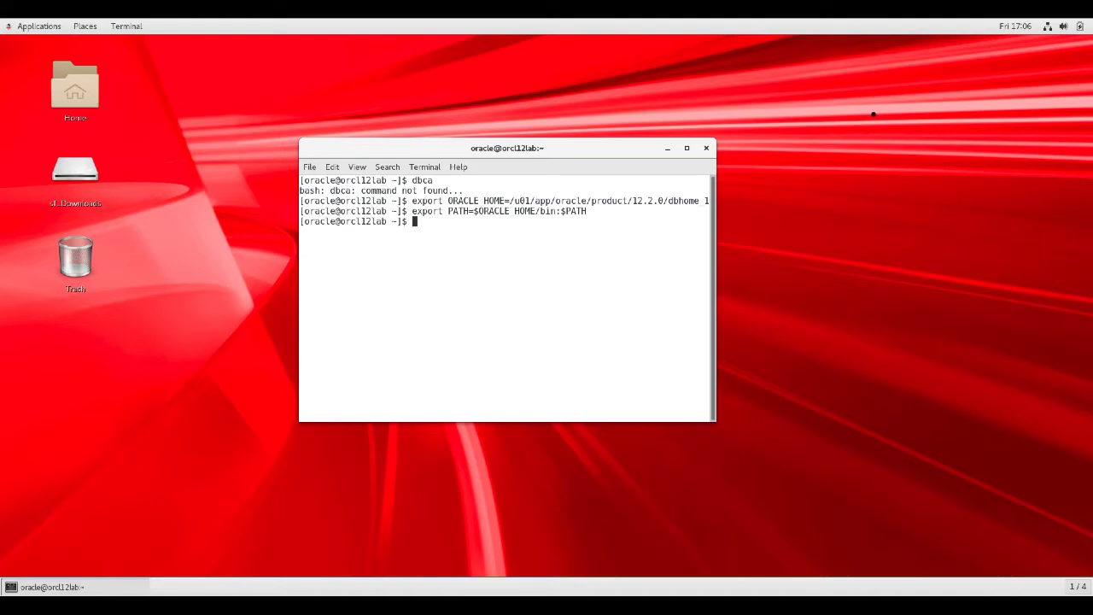
text(su -)
As root, create /u02 with oracle:dba ownership, then exit back to the oracle user
key(Return)
key(Return)
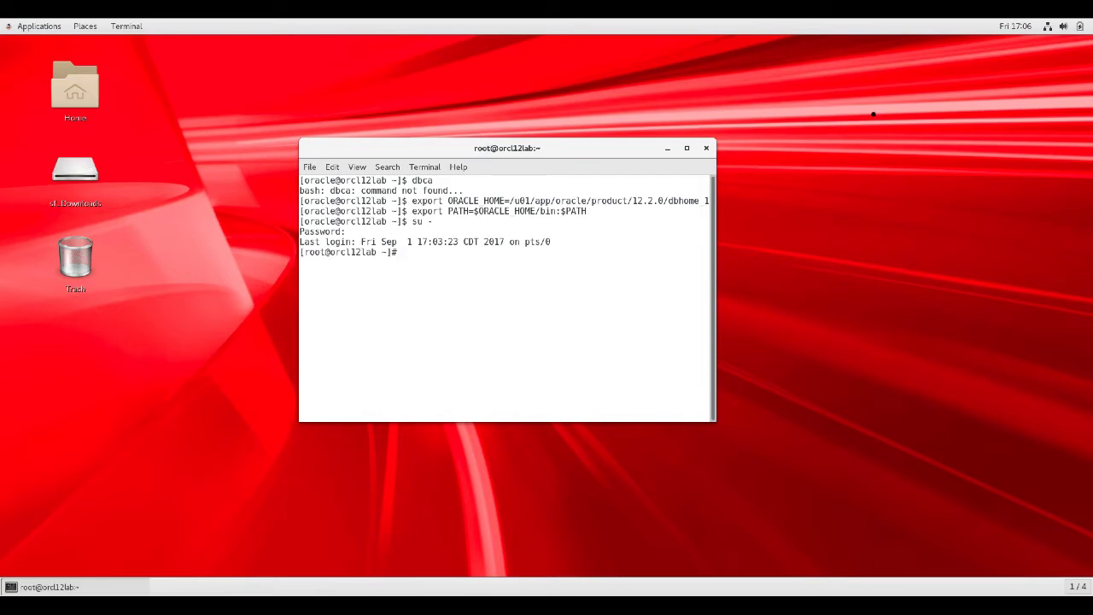
text(mkdir /u02)
key(Return)
text(chown )
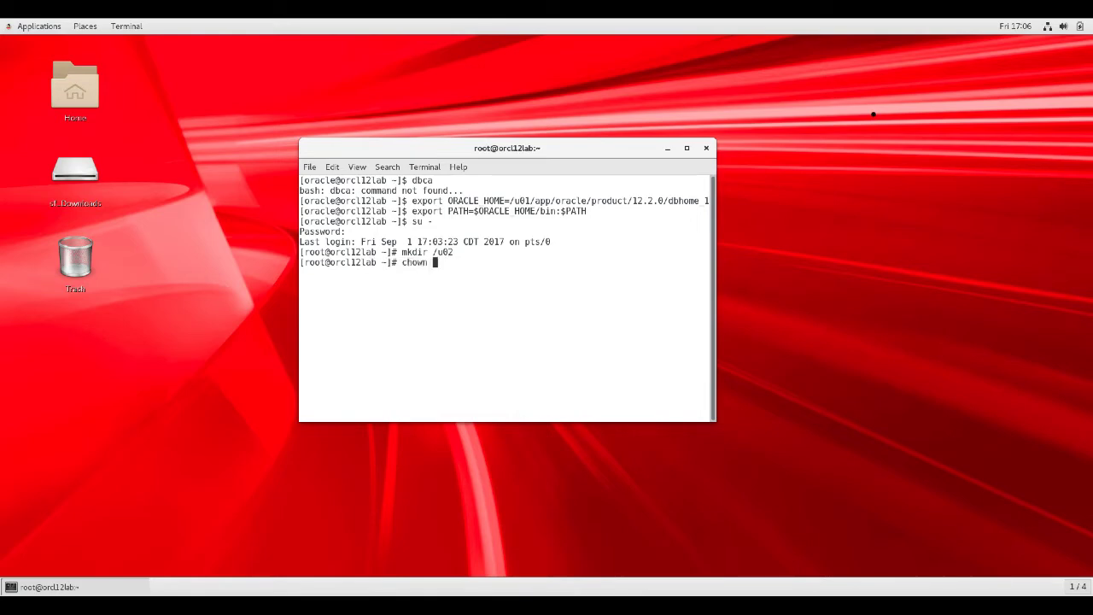
text(oracle:dba /u02)
key(Return)
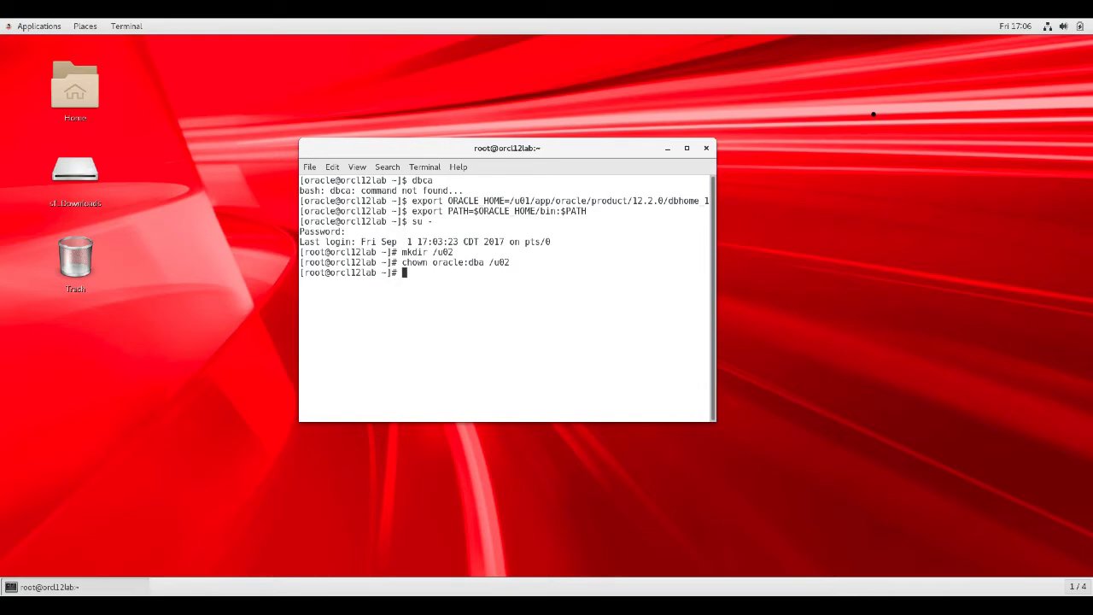
text(exit)
key(Return)
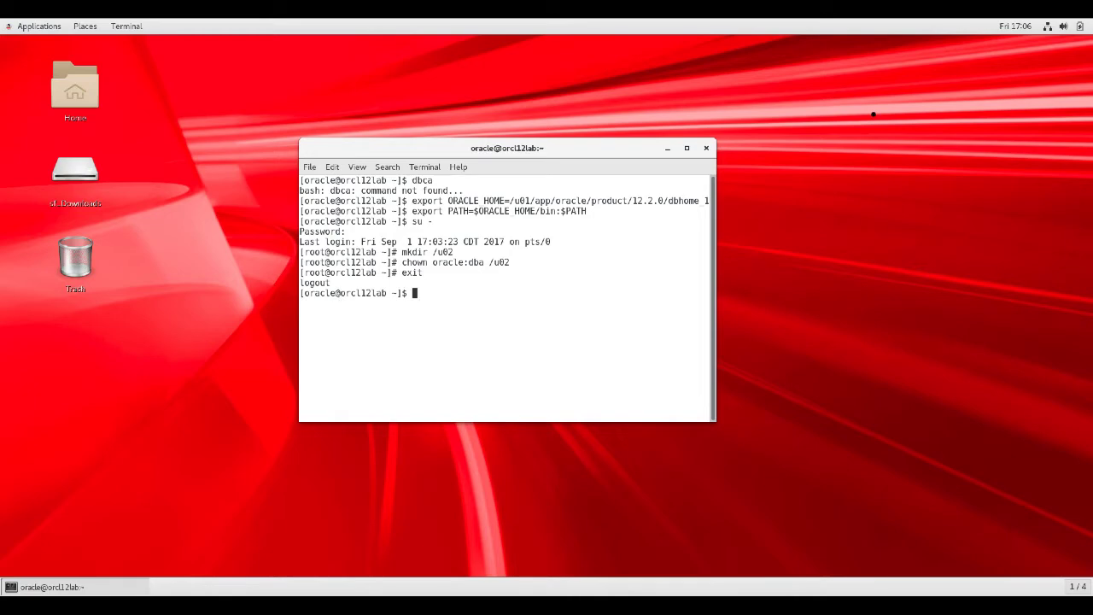
text(cd /u02)
Confirm oracle can write to /u02 by creating, listing and deleting test file a
key(Return)
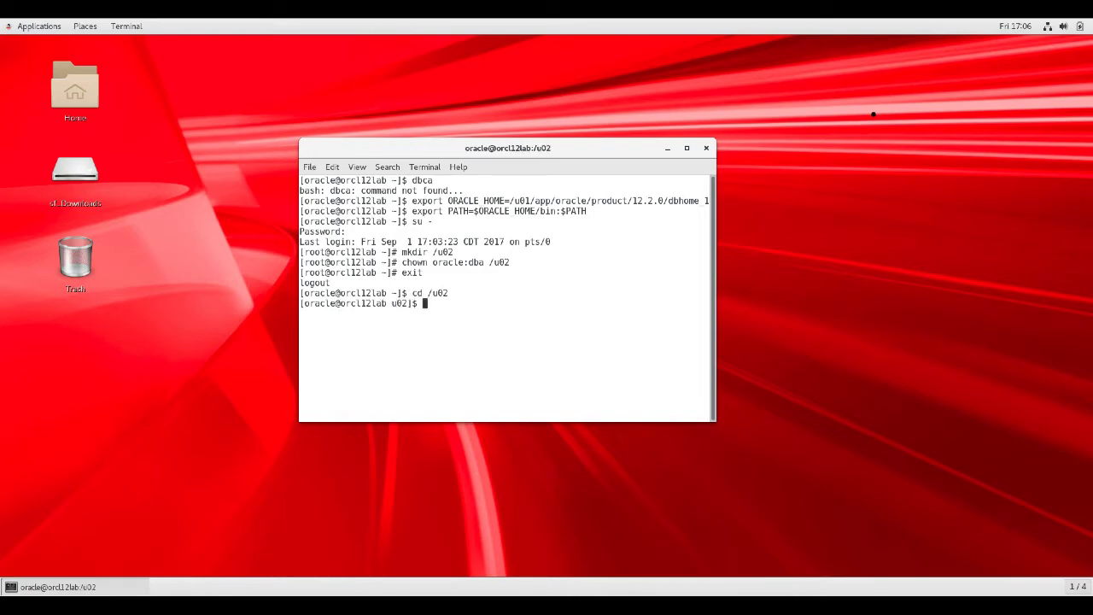
text(ls -l)
key(Return)
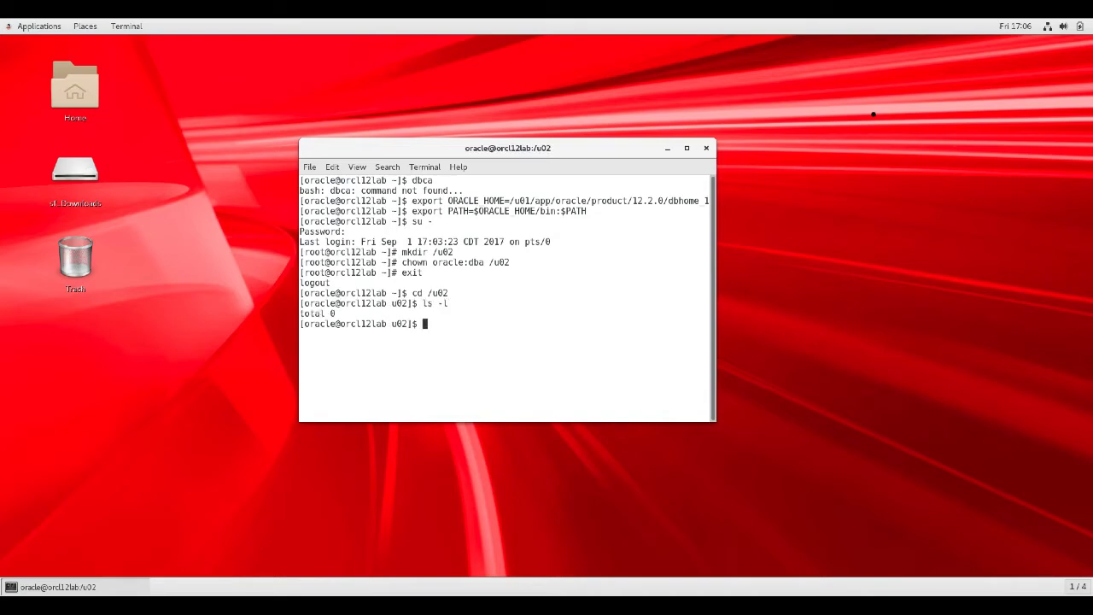
text(cle@or)
key(BackSpace)
key(BackSpace)
text(tcou)
key(BackSpace)
key(BackSpace)
key(BackSpace)
key(BackSpace)
text(touch a)
key(Return)
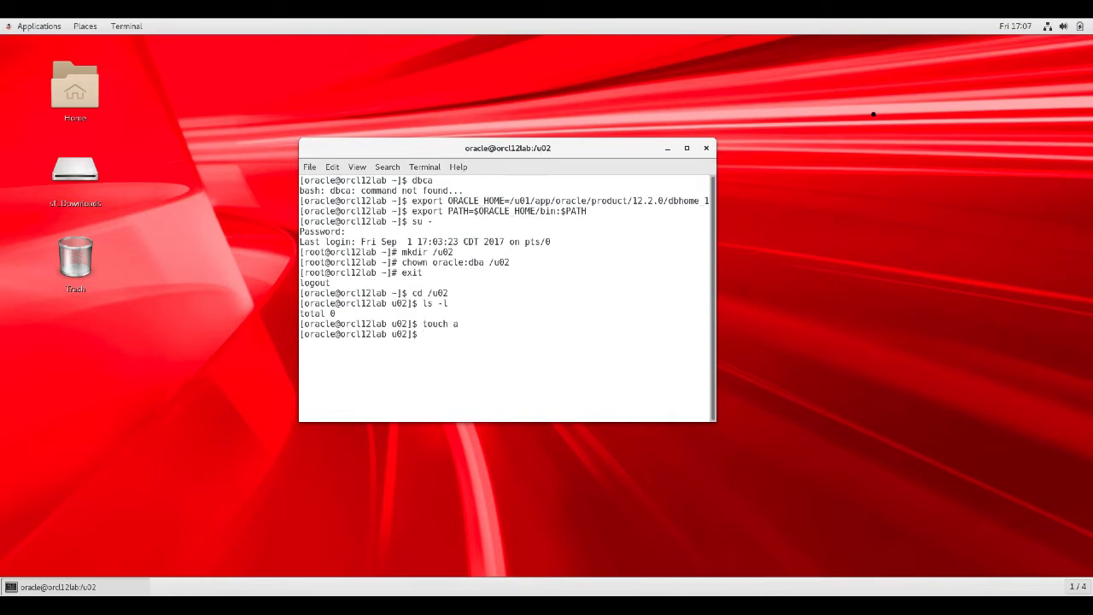
text(ls -l)
key(Return)
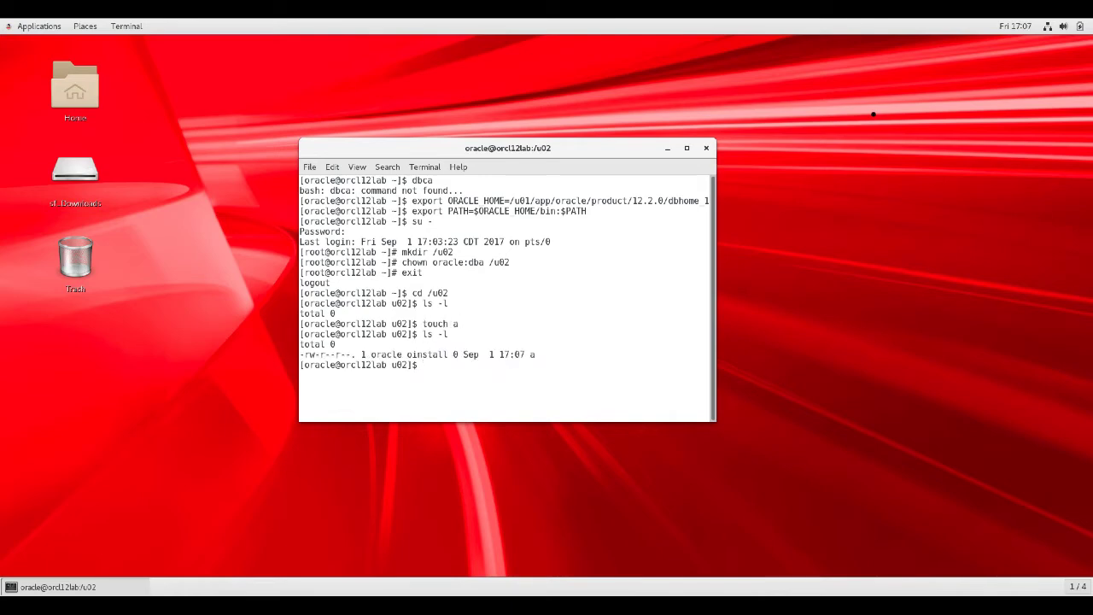
text(rm a)
key(Return)
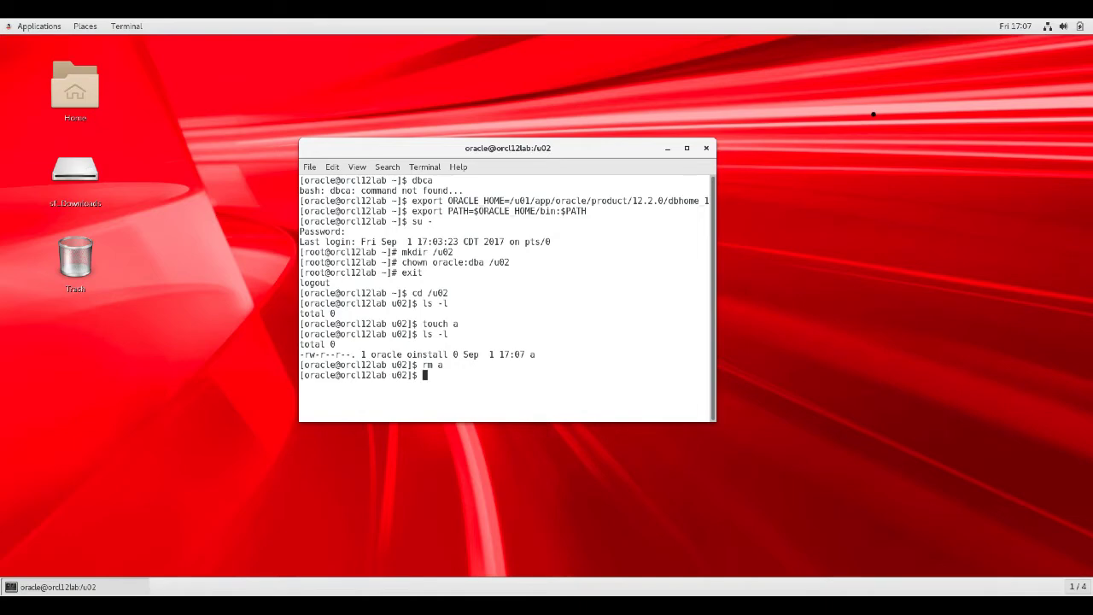
Return to the home directory, check it with pwd, and launch dbca
text(cd)
key(Return)
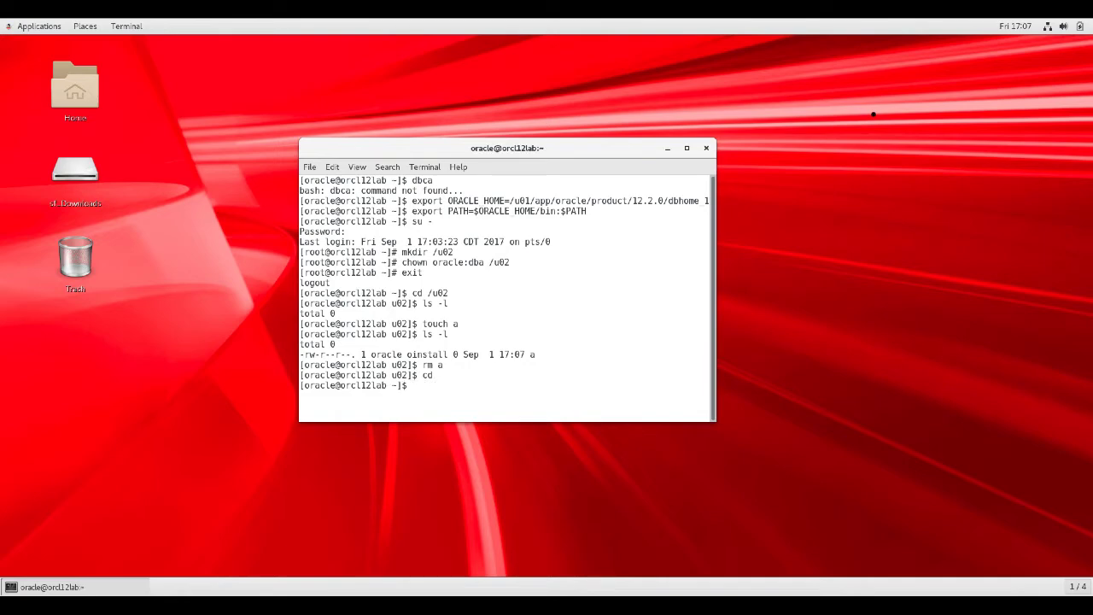
text(pwd)
key(Return)
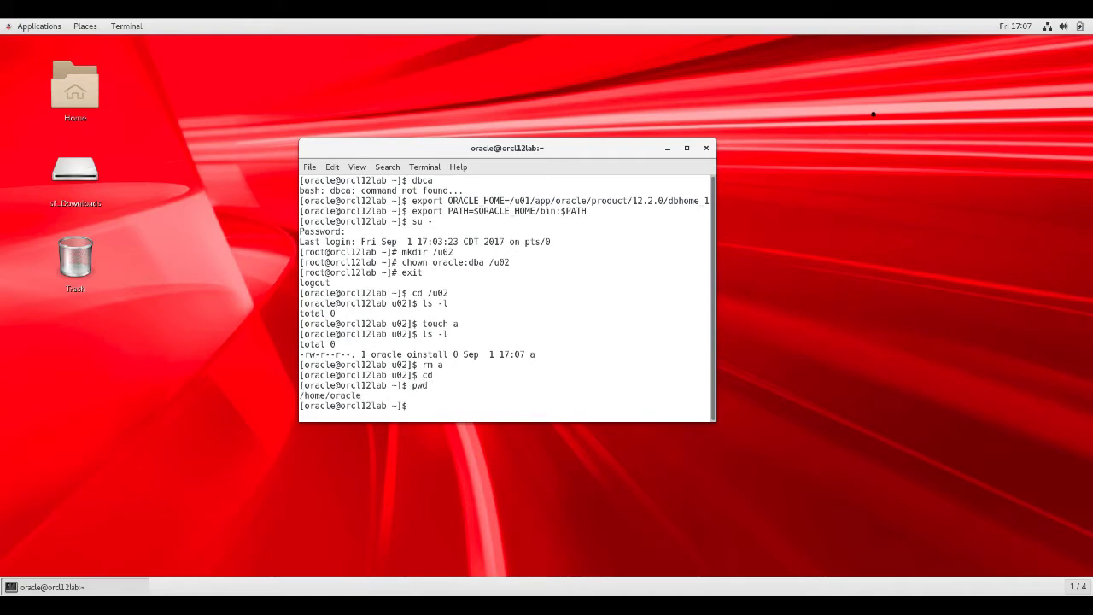
text(dbca)
key(Return)
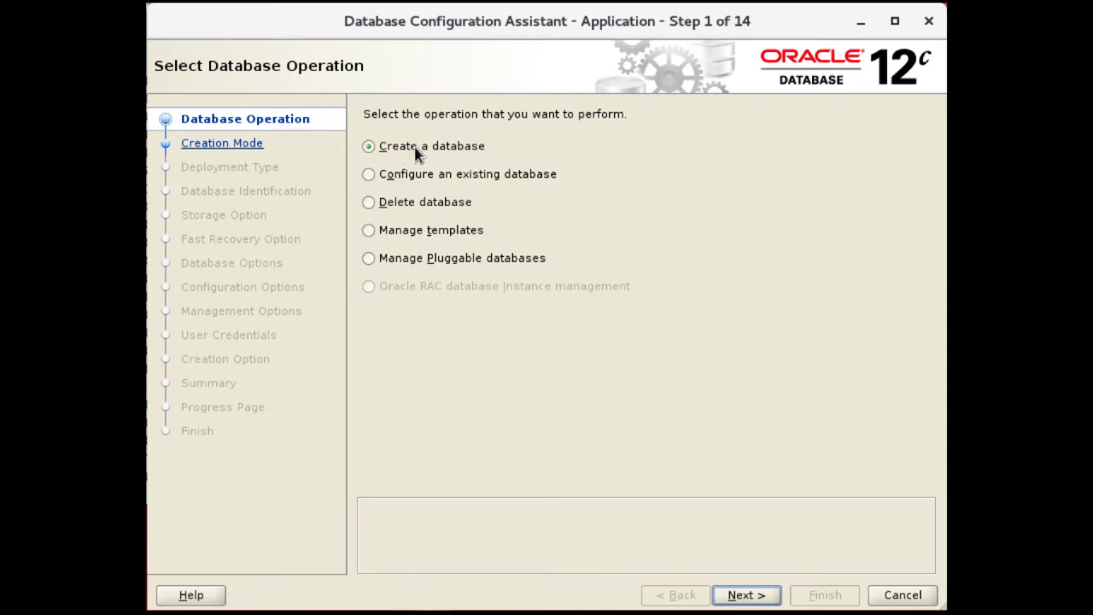
Keep 'Create a database' selected on Step 1 and advance to Database Creation Mode
click(746, 596)
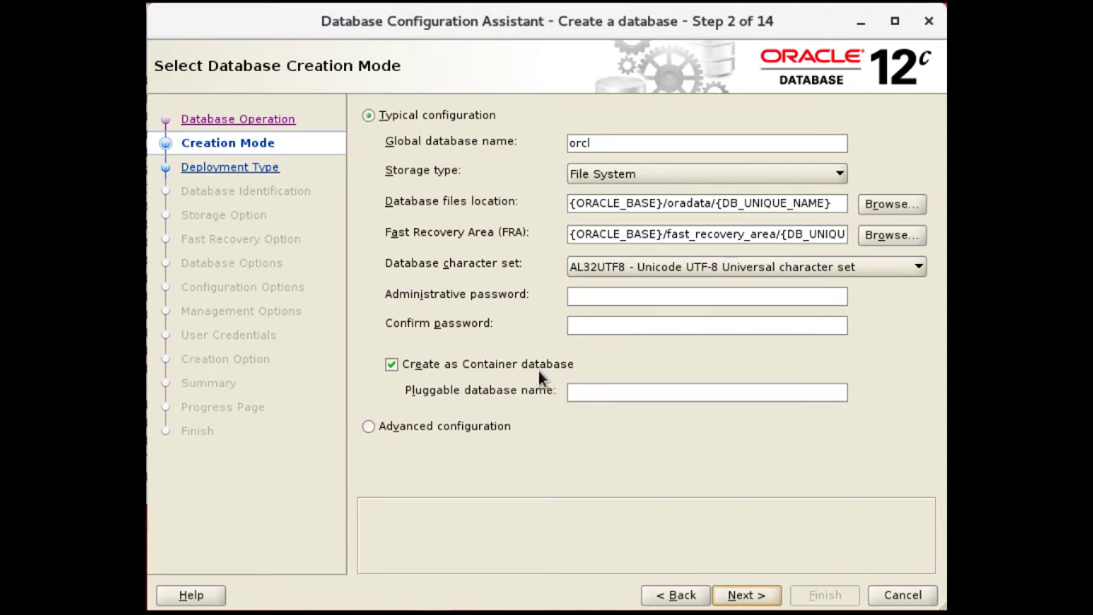
Keep 'Create as Container database' ticked, choose Advanced configuration, and continue
click(392, 365)
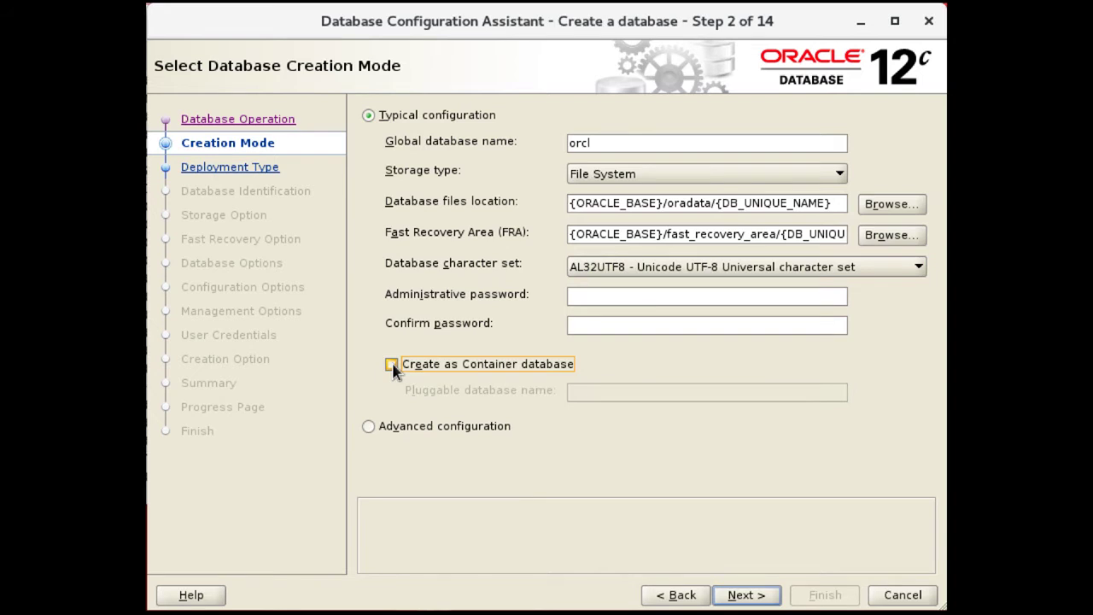
click(392, 365)
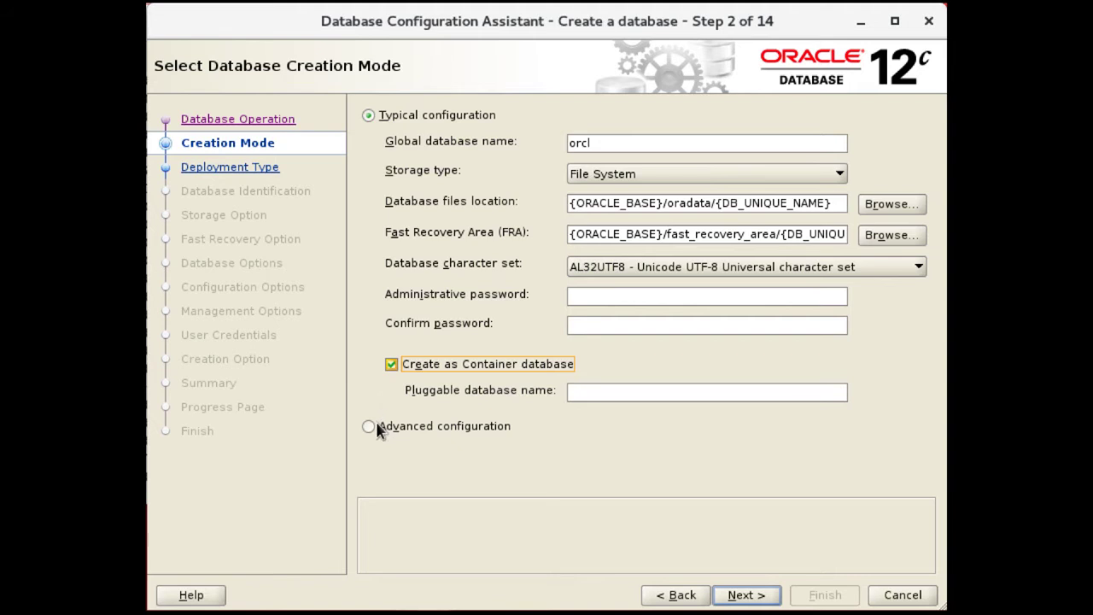
click(368, 426)
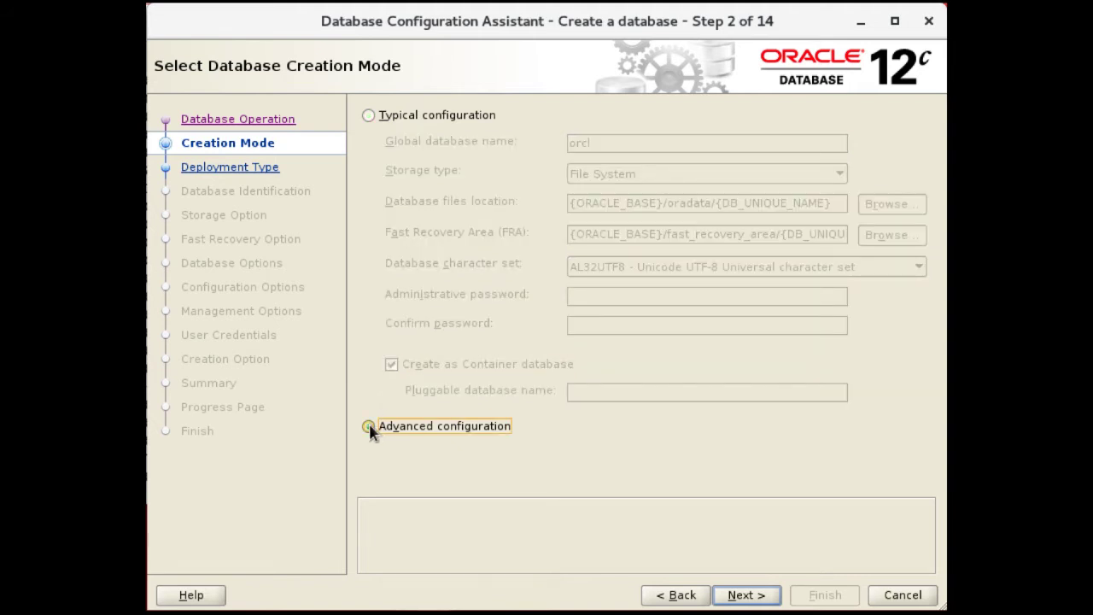
click(740, 596)
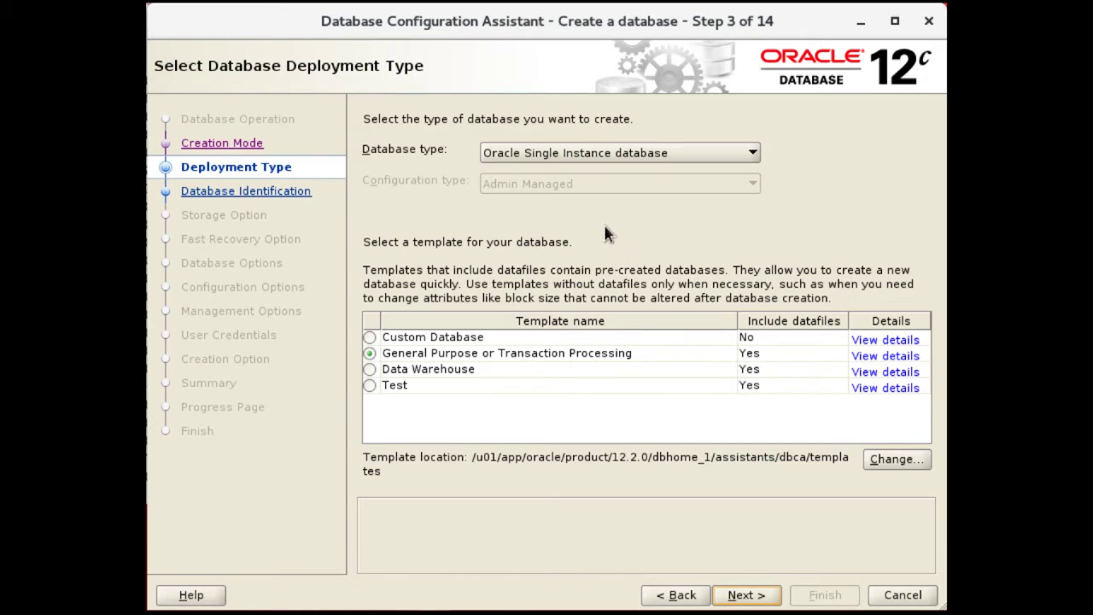
Keep Oracle Single Instance database type, choose the Custom Database template, and continue
click(578, 155)
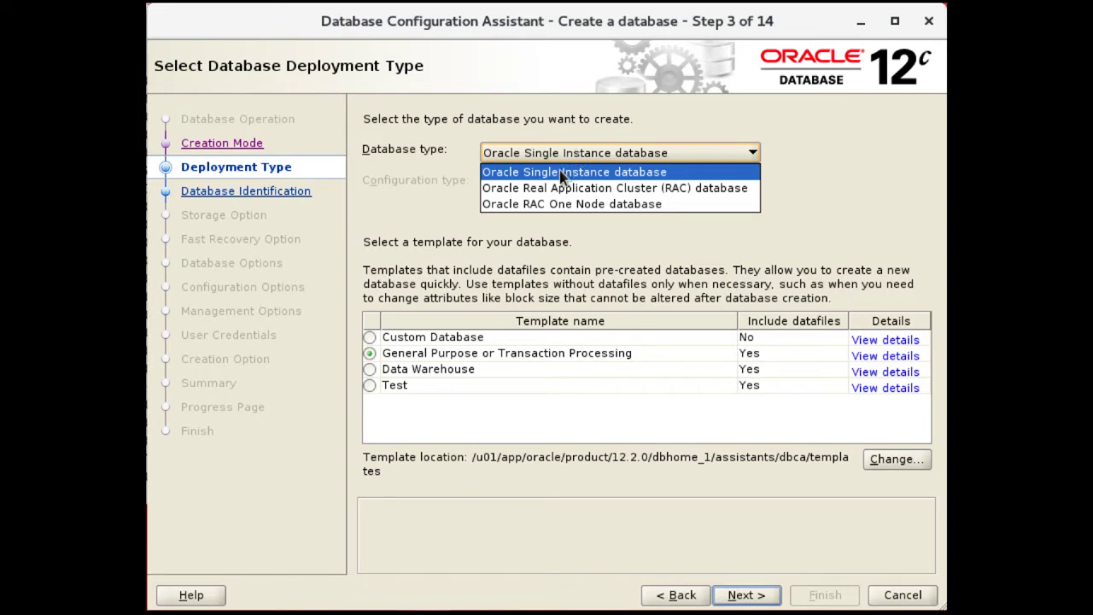
click(561, 174)
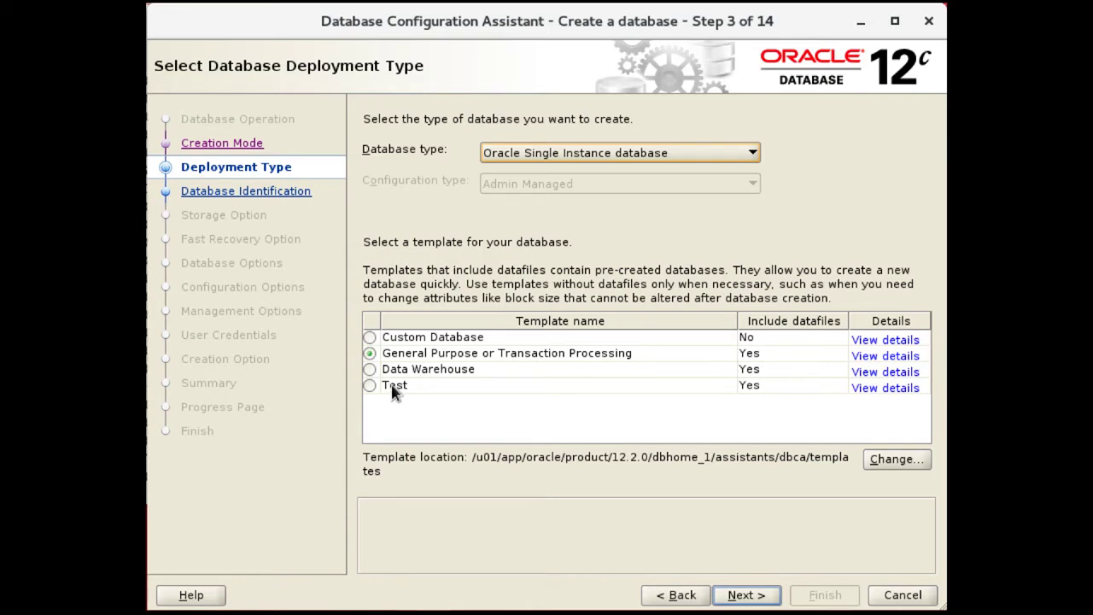
click(369, 339)
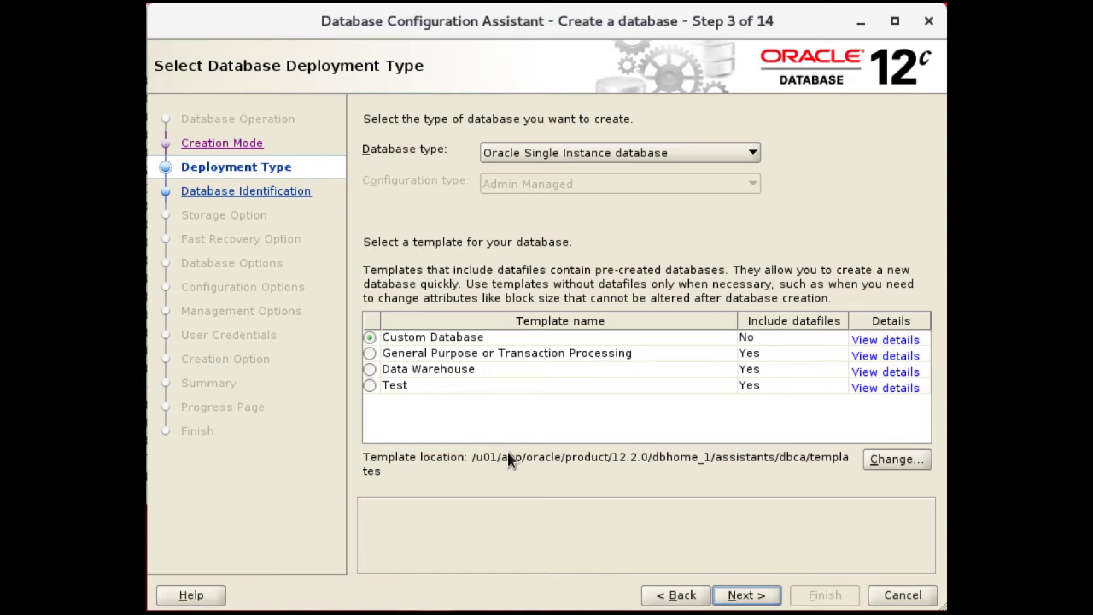
click(746, 595)
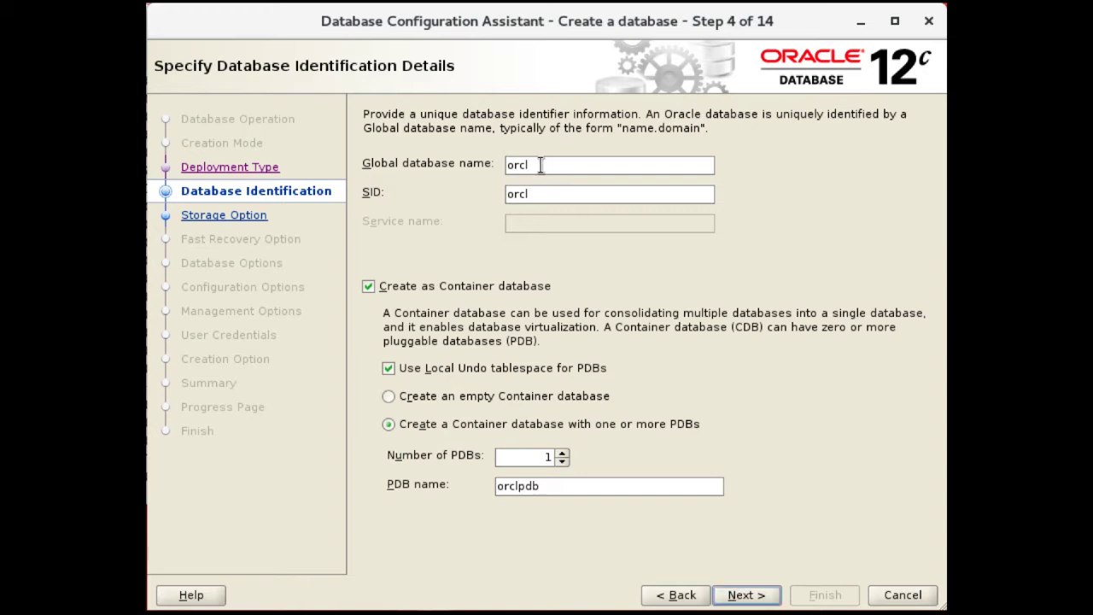
Replace the global database name orcl with test.how-to.zone, making the SID test
drag(538, 165, 461, 162)
text(test.how-to-)
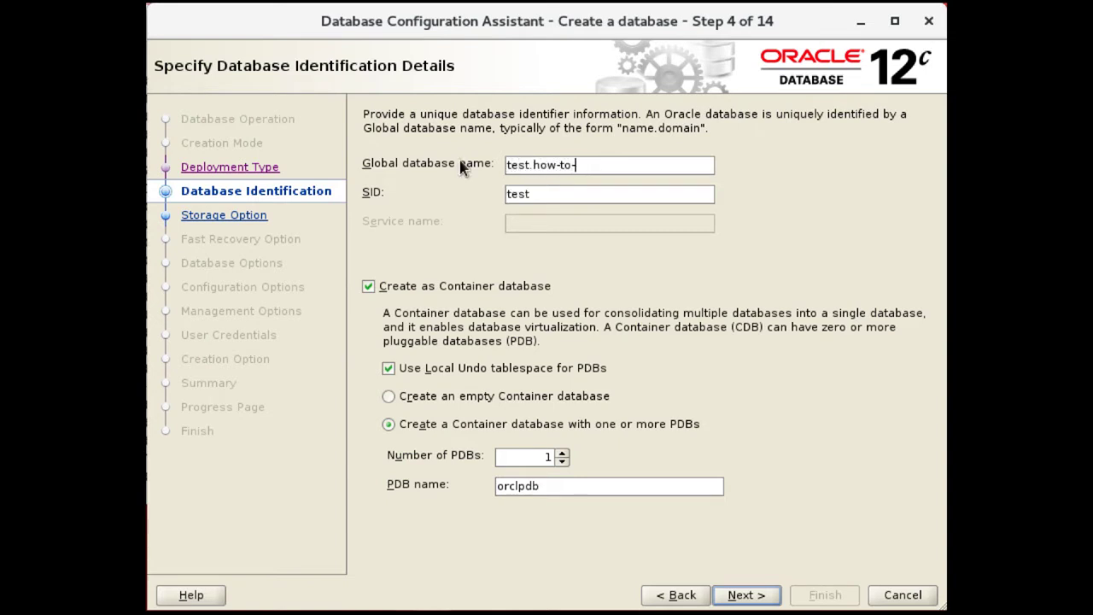
key(BackSpace)
text(.zone)
Change the pluggable database name from orclpdb to testpdb
drag(516, 487, 496, 486)
text(test)
On Storage Option, use custom storage attributes with File System as the storage type
click(752, 596)
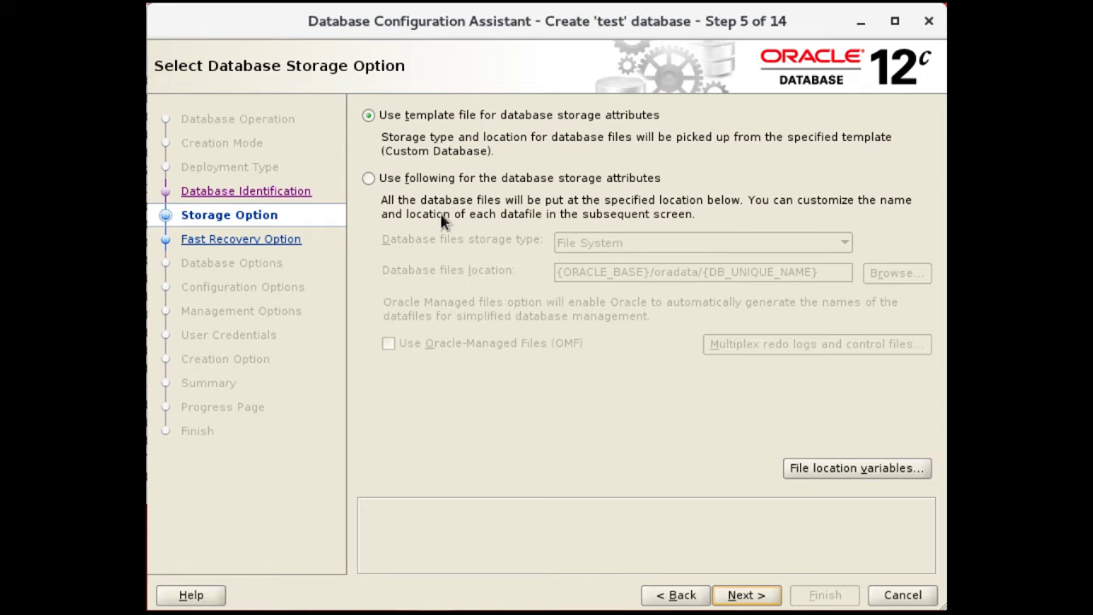
click(369, 179)
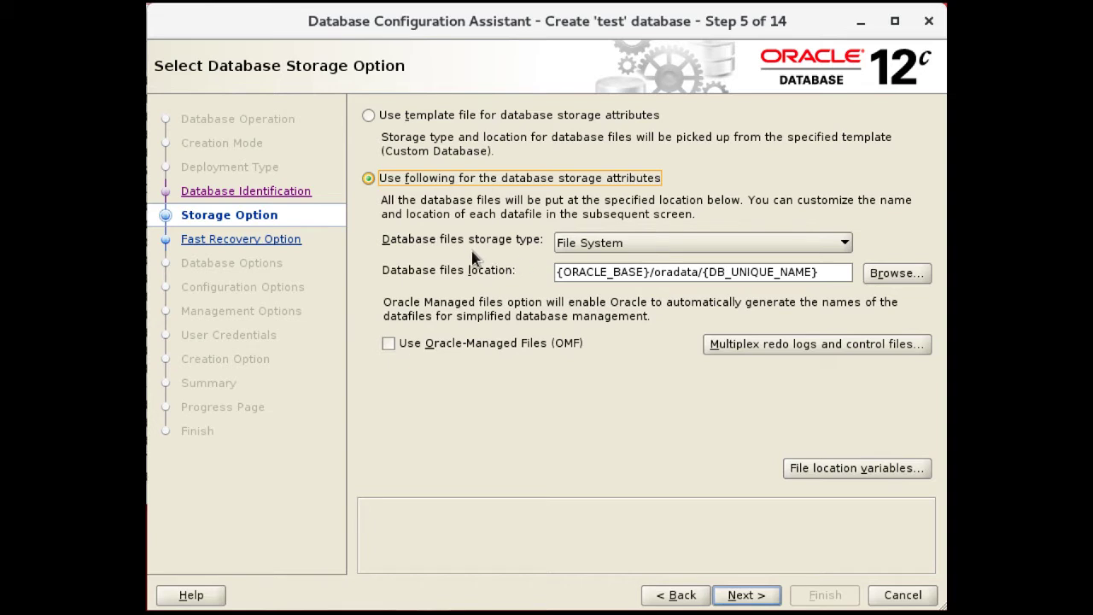
click(622, 247)
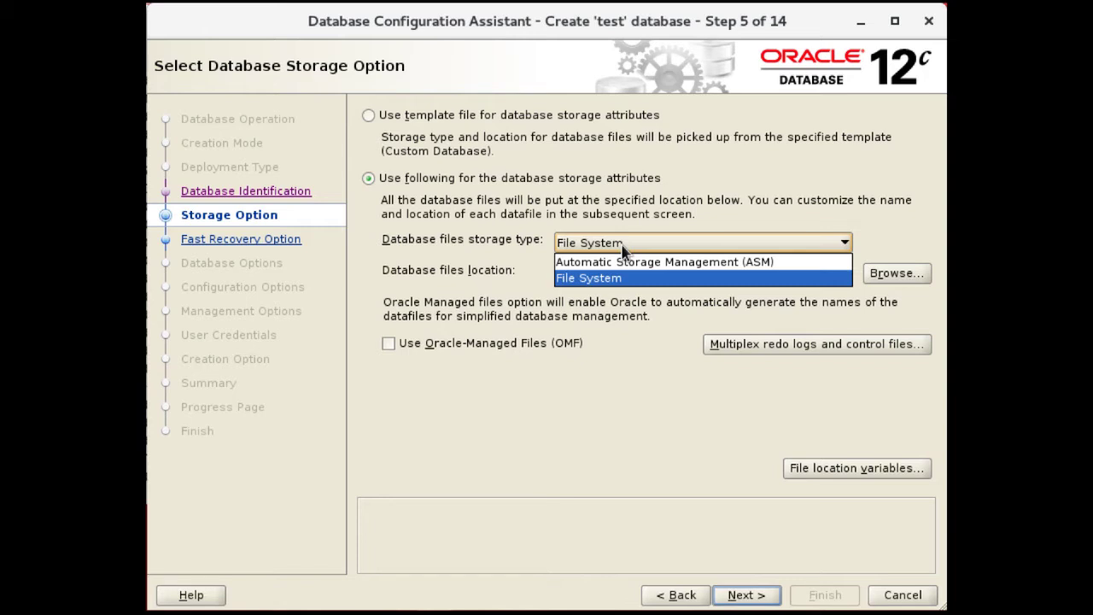
click(574, 275)
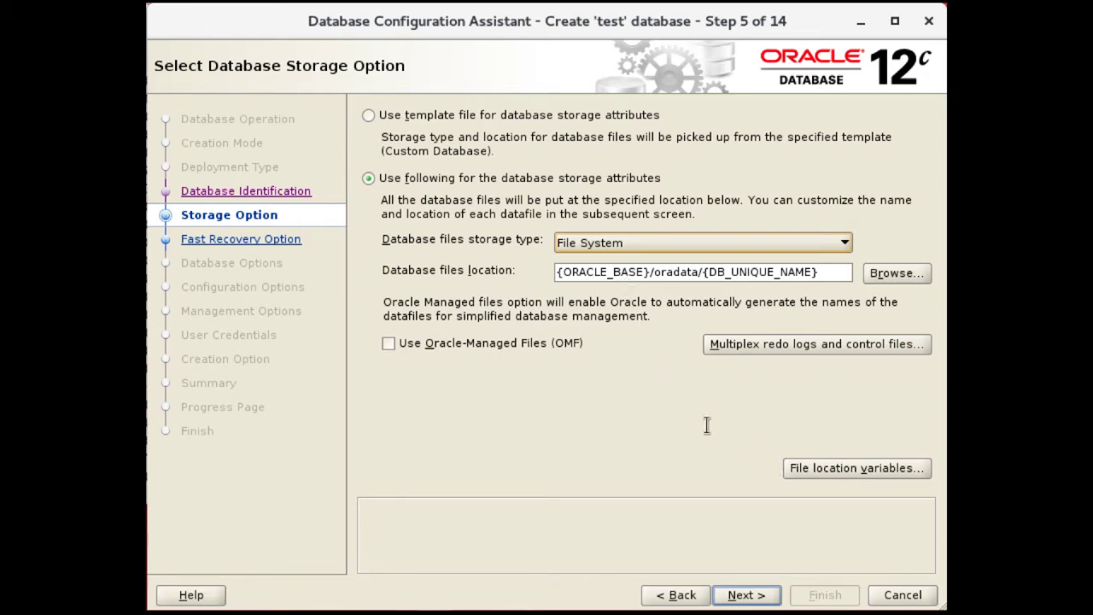
click(801, 475)
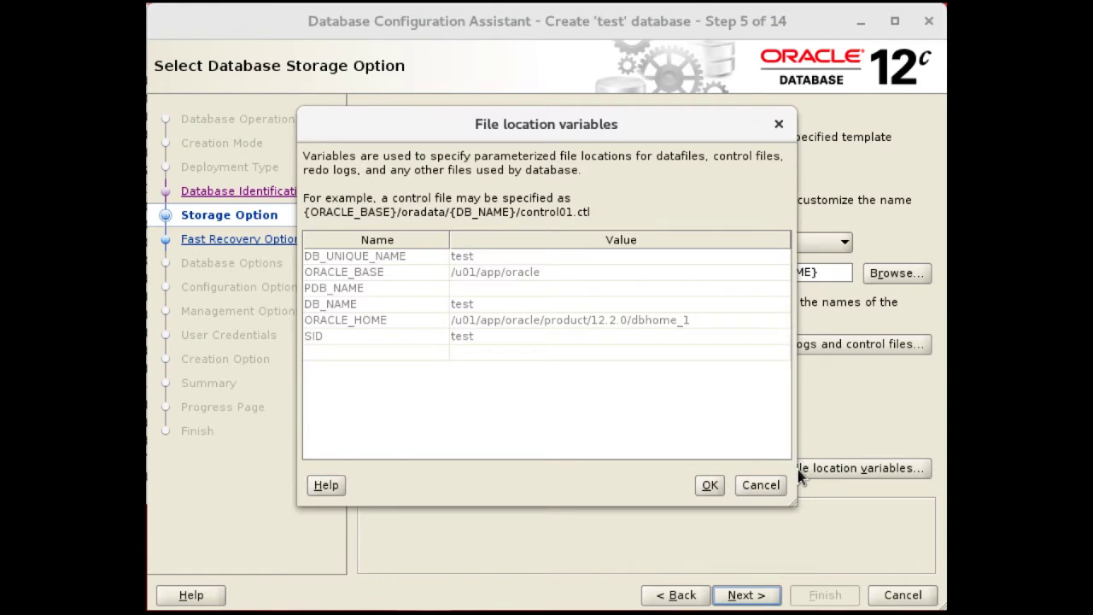
Create a file location variable named ORADATA with the value /u02
click(394, 354)
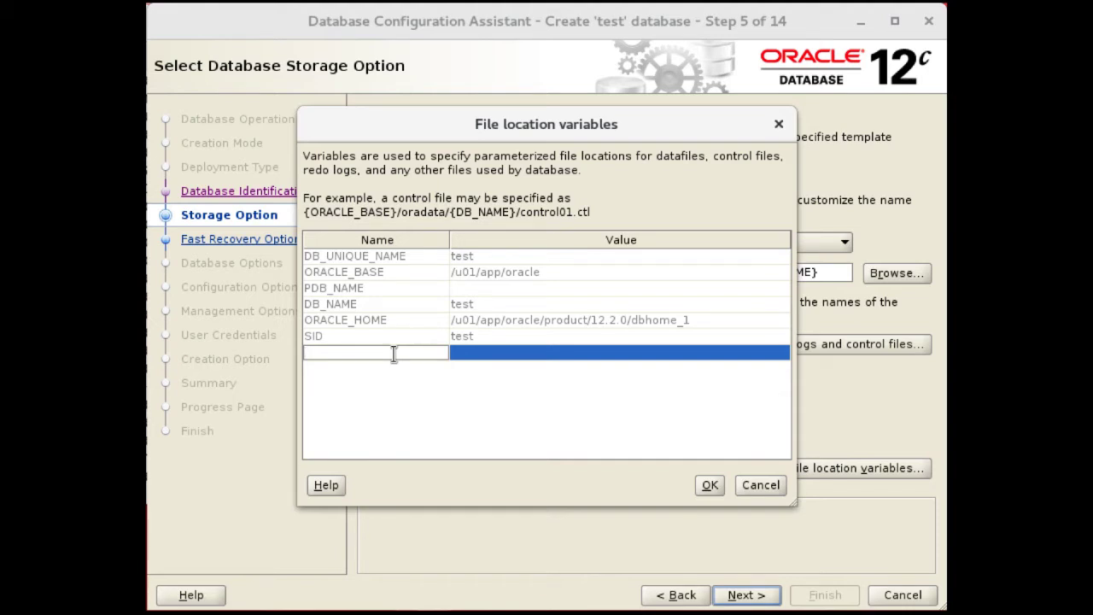
text(ORADATA)
click(475, 355)
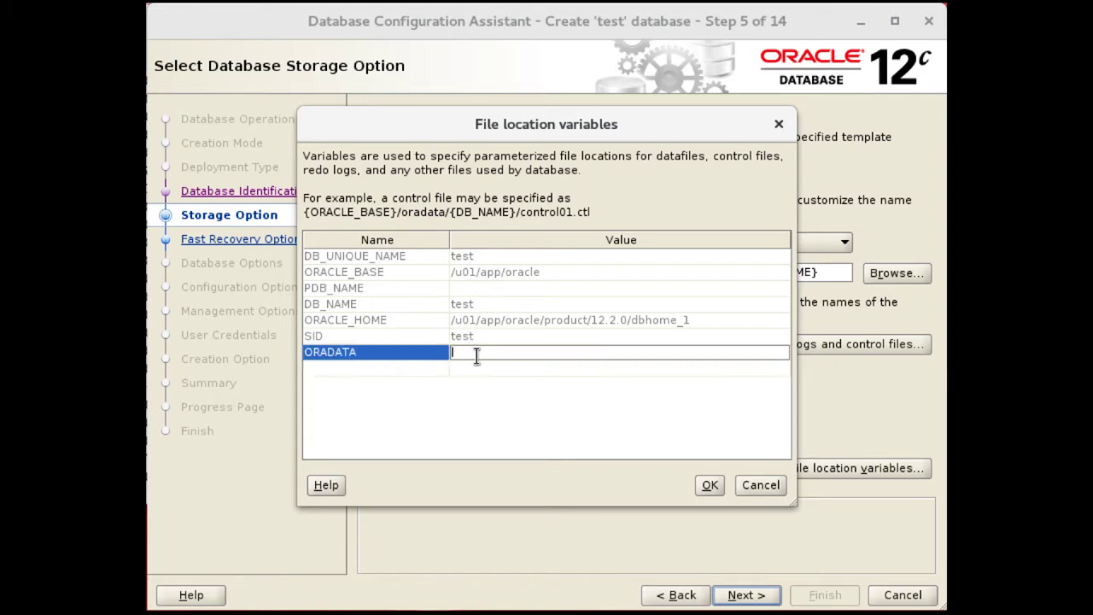
text(/u02)
Confirm the ORADATA variable and set the database files location to {ORADATA}/oradata/{DB_UNIQUE_NAME}
click(708, 485)
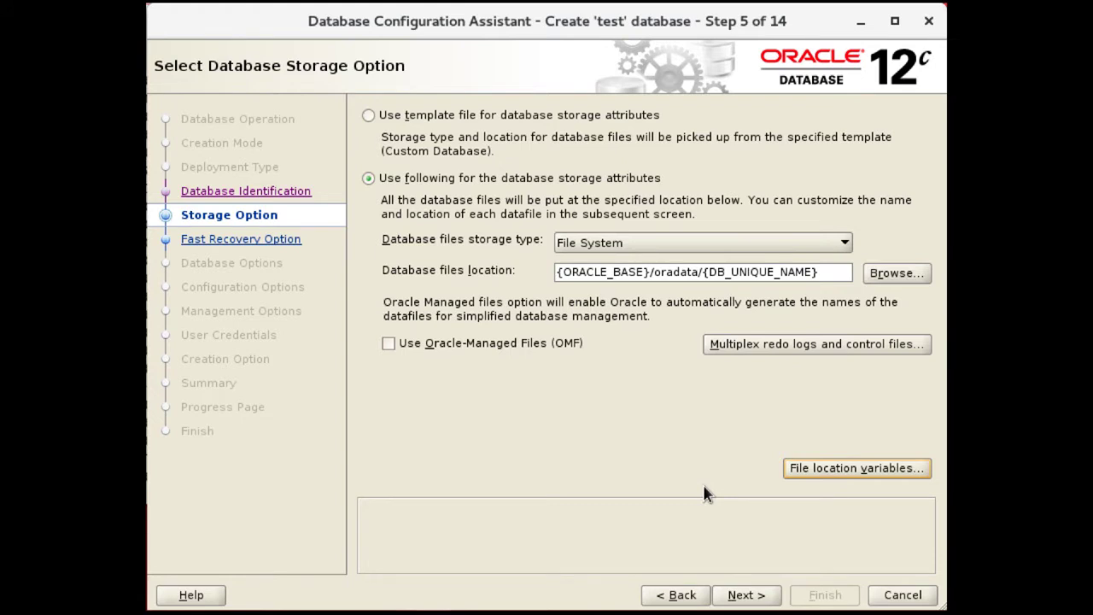
click(645, 272)
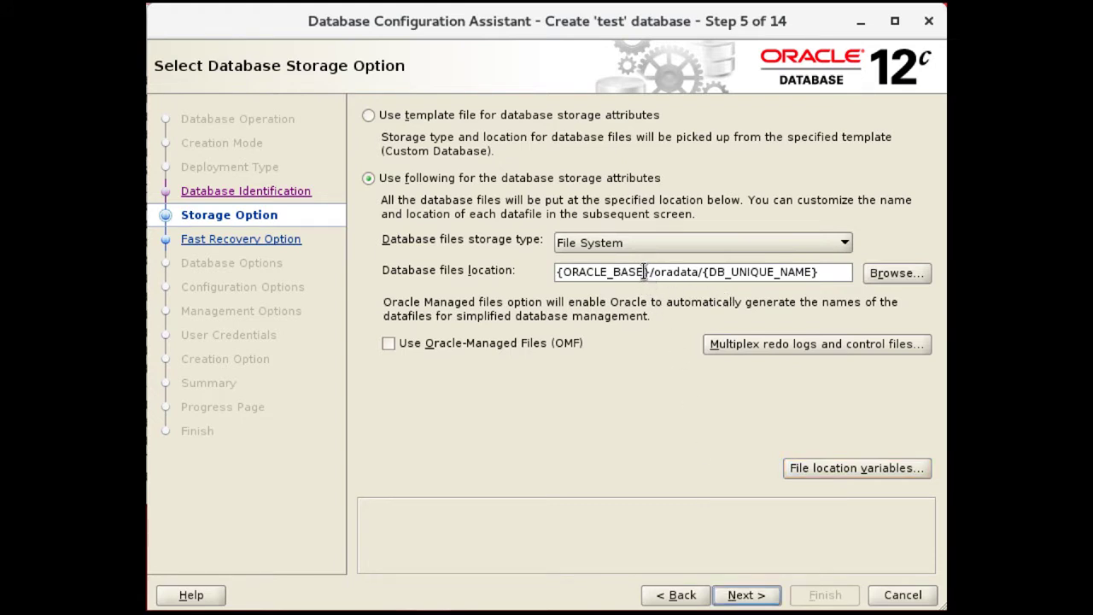
drag(645, 272, 588, 270)
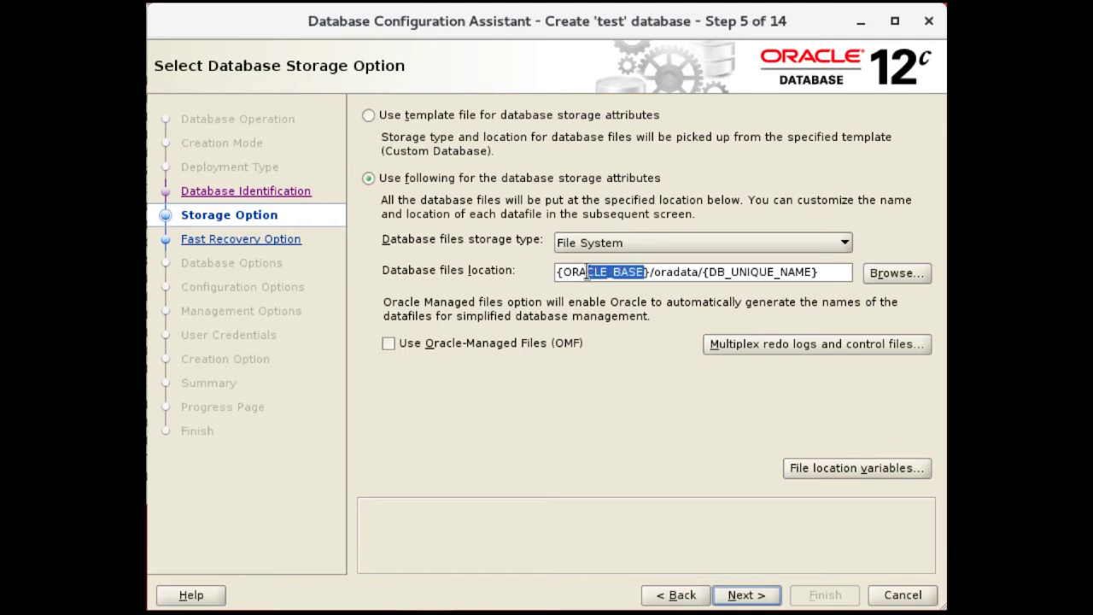
text(DATA)
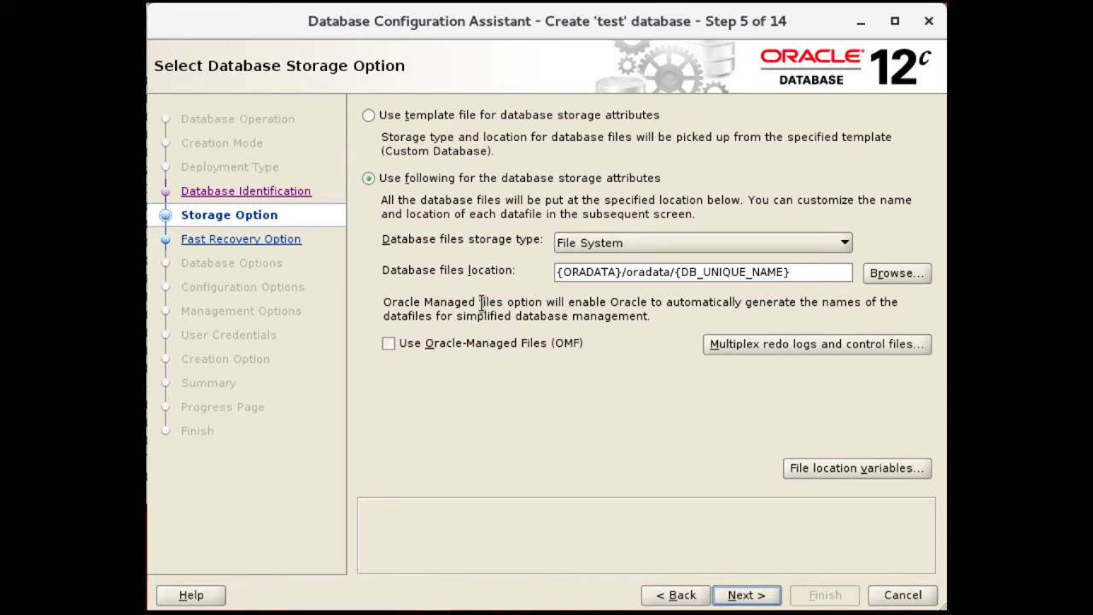
Enable Oracle-Managed Files (OMF) for the datafiles and continue to the Fast Recovery Option step
click(388, 344)
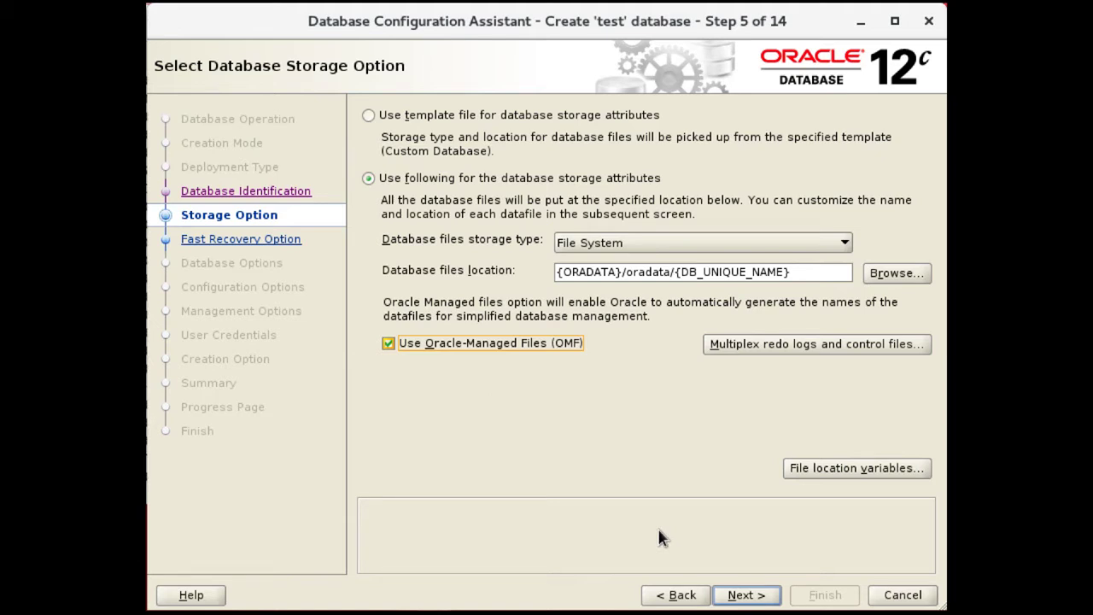
click(748, 596)
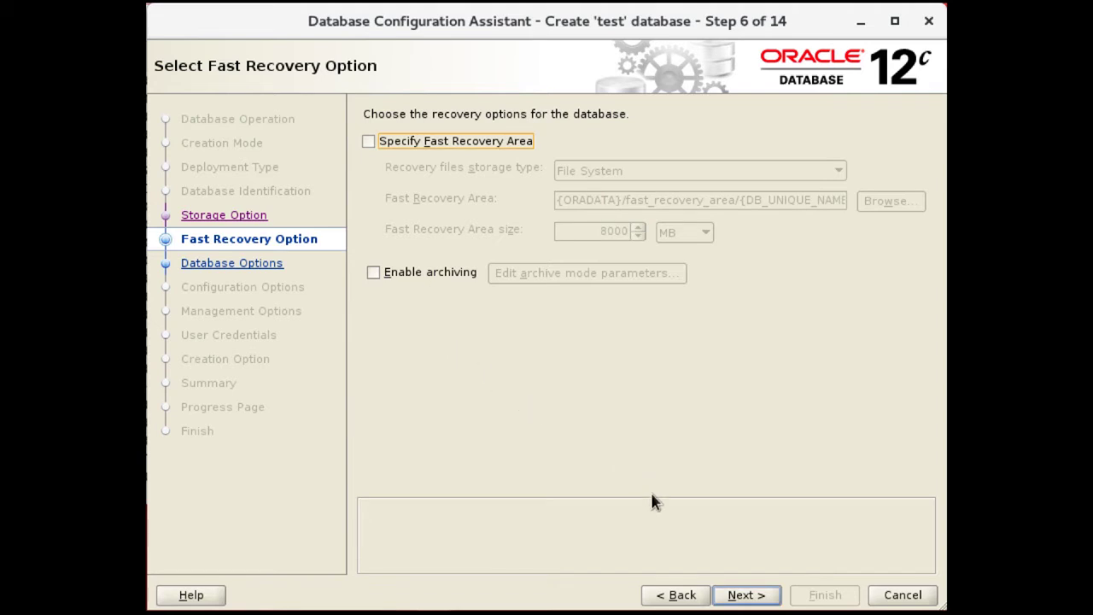
Leave fast recovery and archiving unchecked and continue to Network Configuration
click(740, 595)
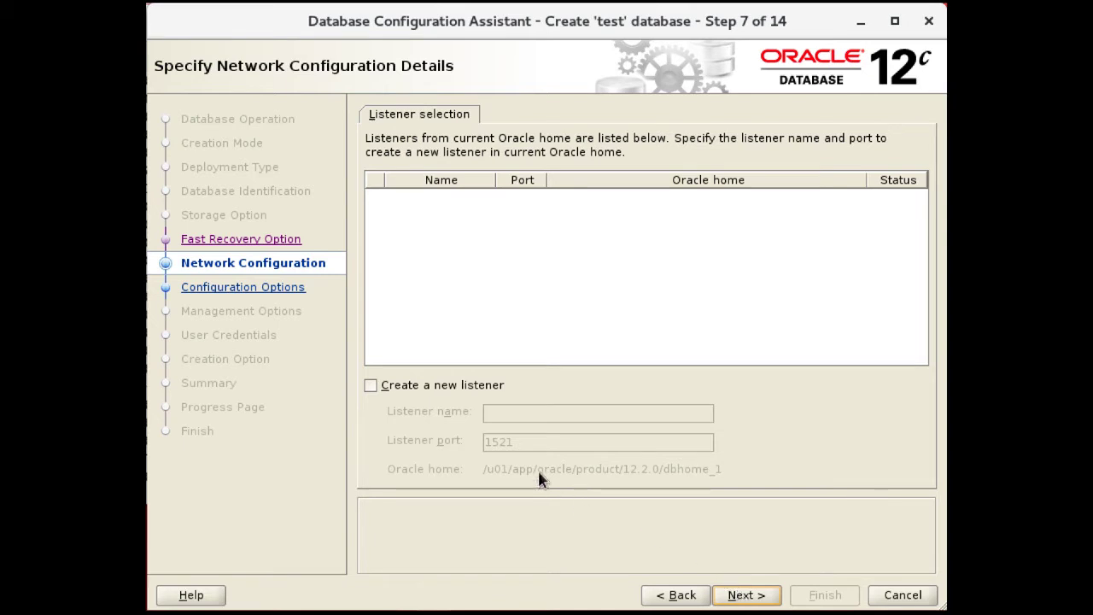
Create a new listener named LISTENER on port 1523 and continue to Database Options
click(371, 386)
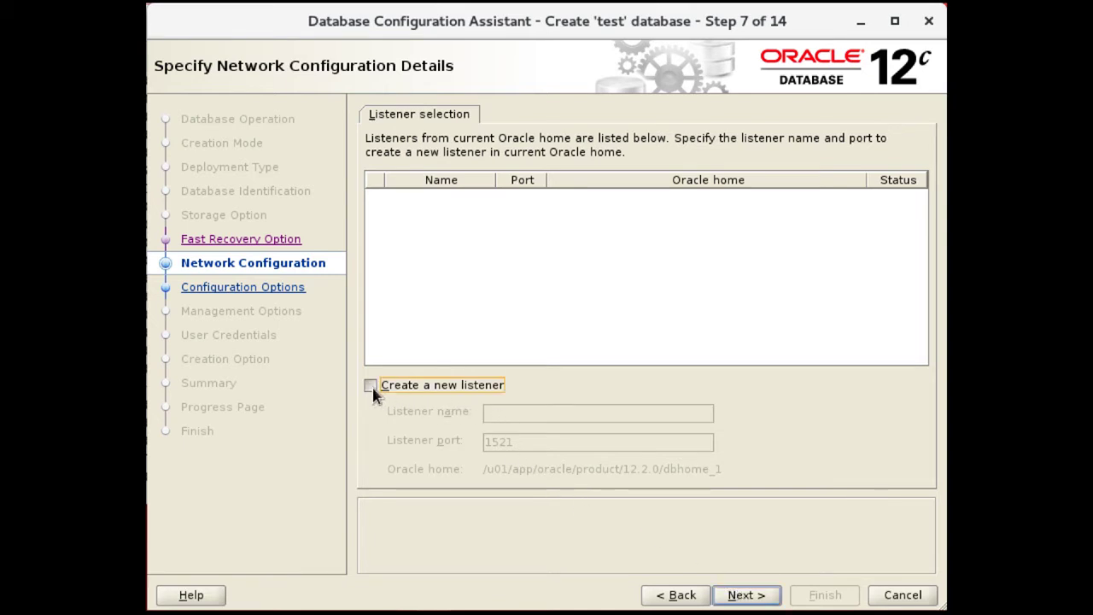
click(524, 416)
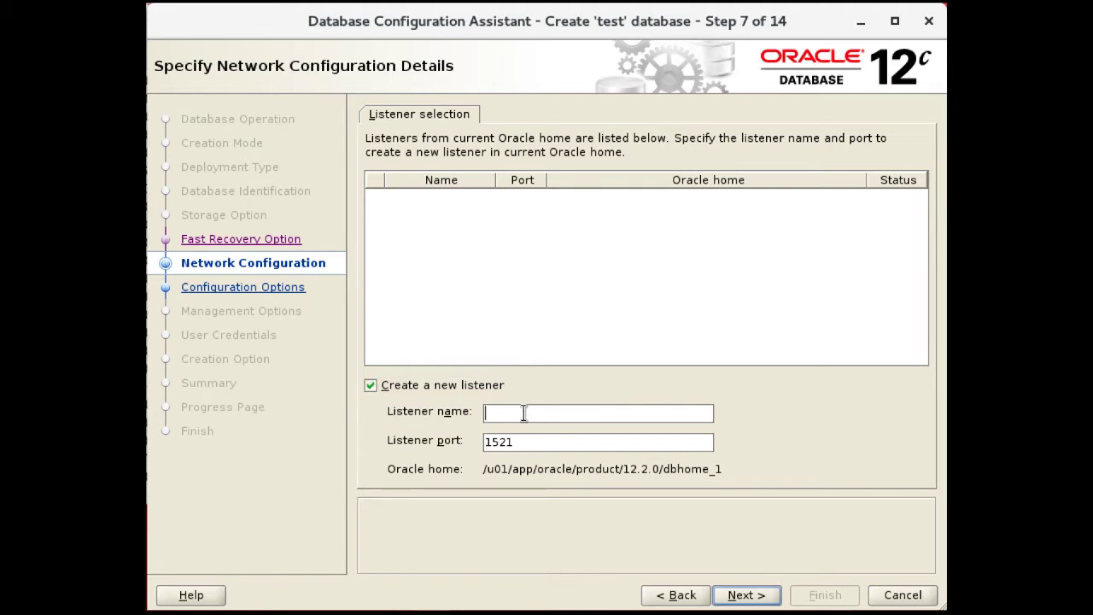
text(LISTENER)
key(Tab)
key(End)
key(BackSpace)
text(3)
click(751, 598)
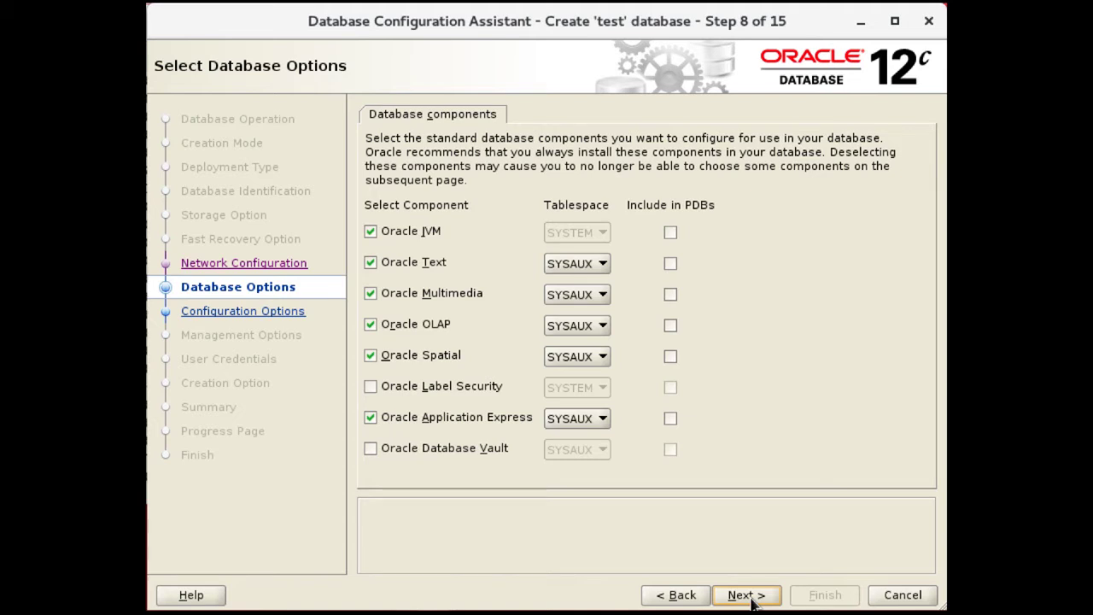
Include Oracle JVM in the PDBs and continue to Configuration Options
click(671, 233)
click(749, 595)
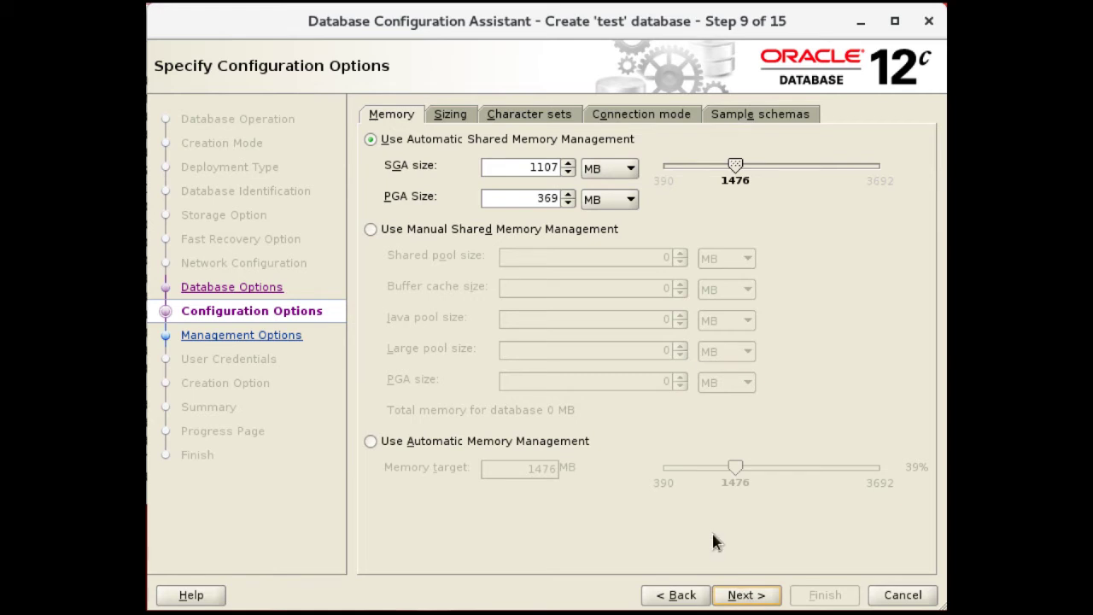
Select Automatic Memory Management, giving a 1476 MB memory target
click(493, 444)
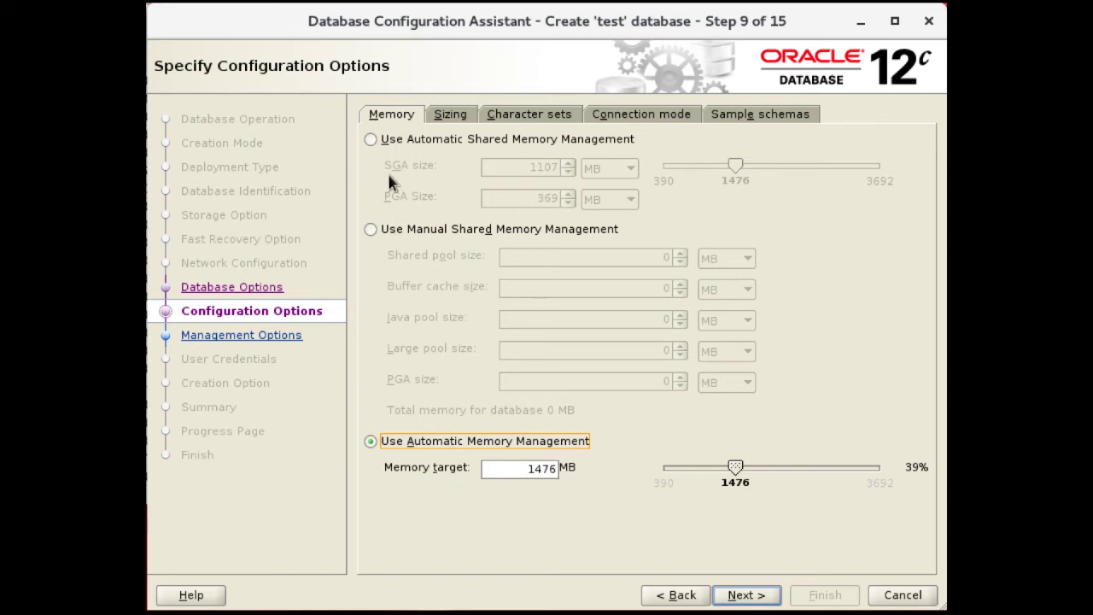
Switch memory management to Manual Shared Memory Management, leaving all pool sizes at 0
click(396, 144)
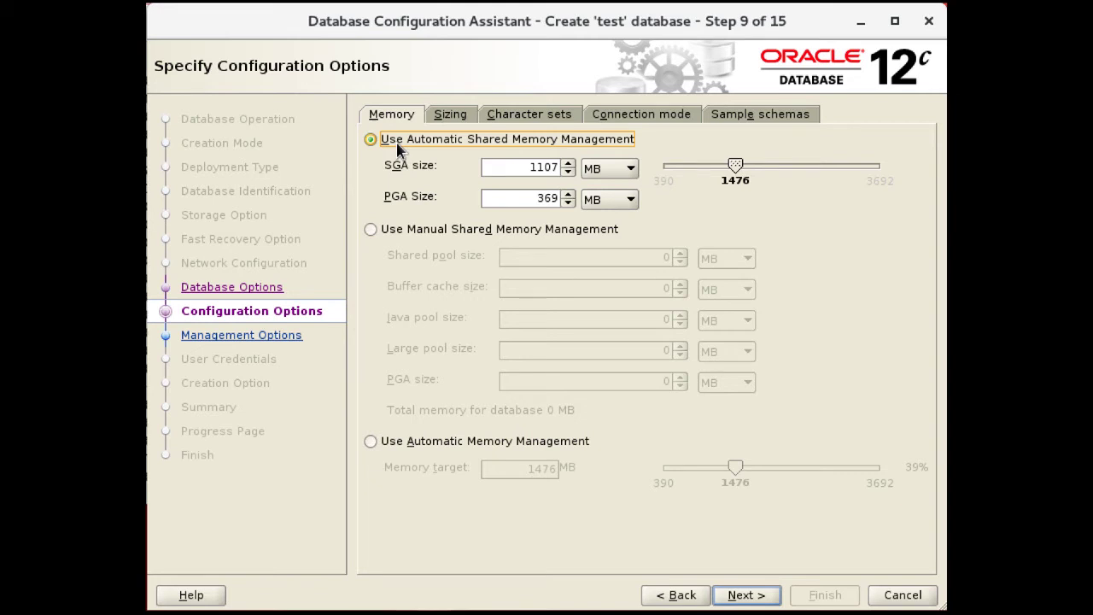
click(370, 230)
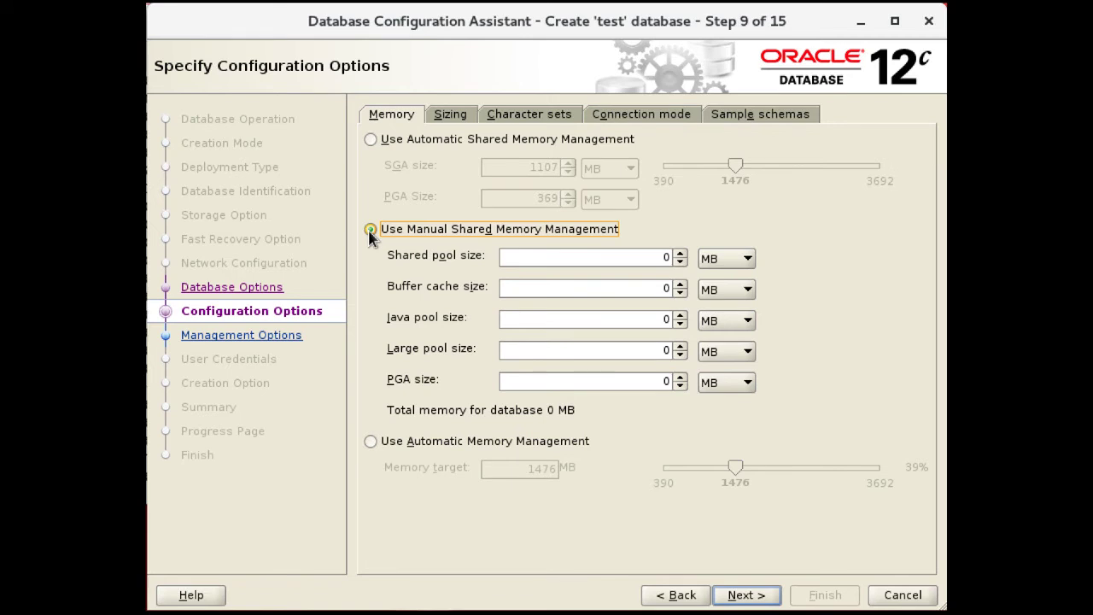
Restore Automatic Shared Memory Management and view the 8192-byte block size and 300 processes
click(369, 140)
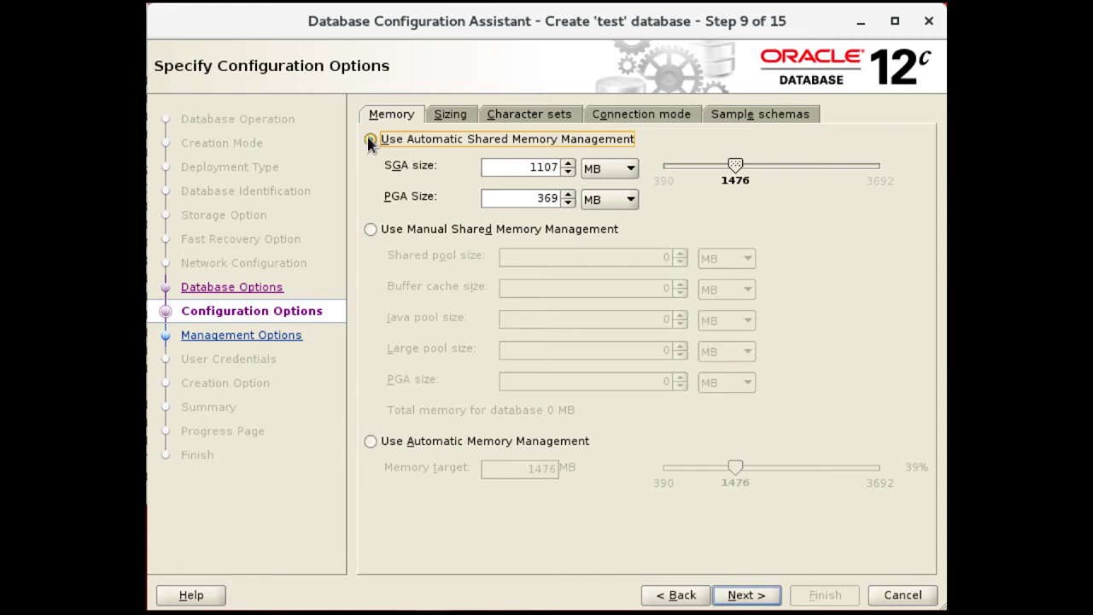
click(446, 120)
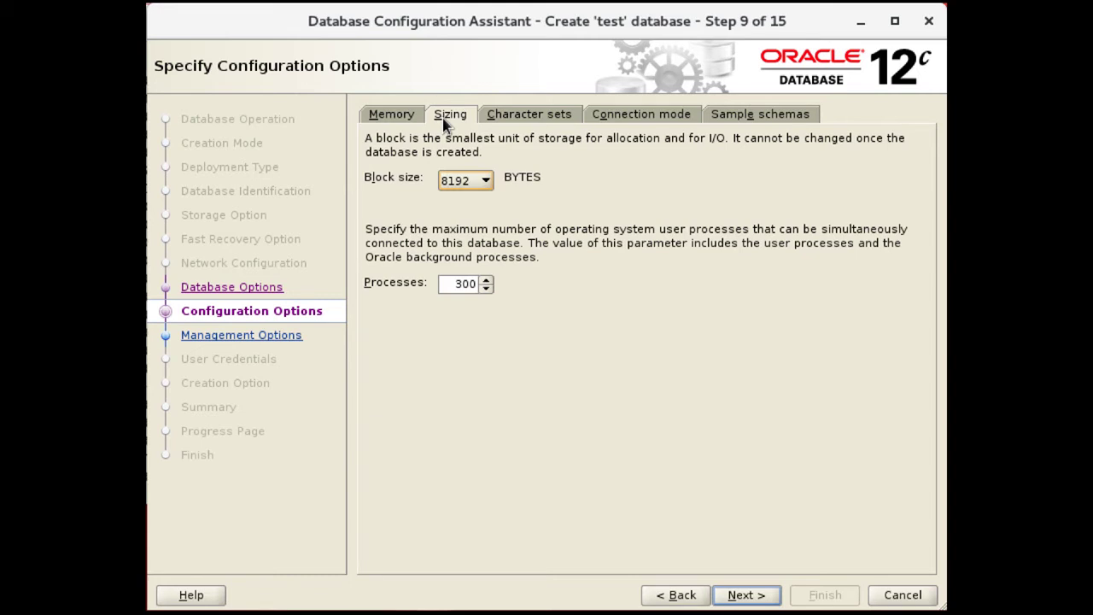
click(462, 179)
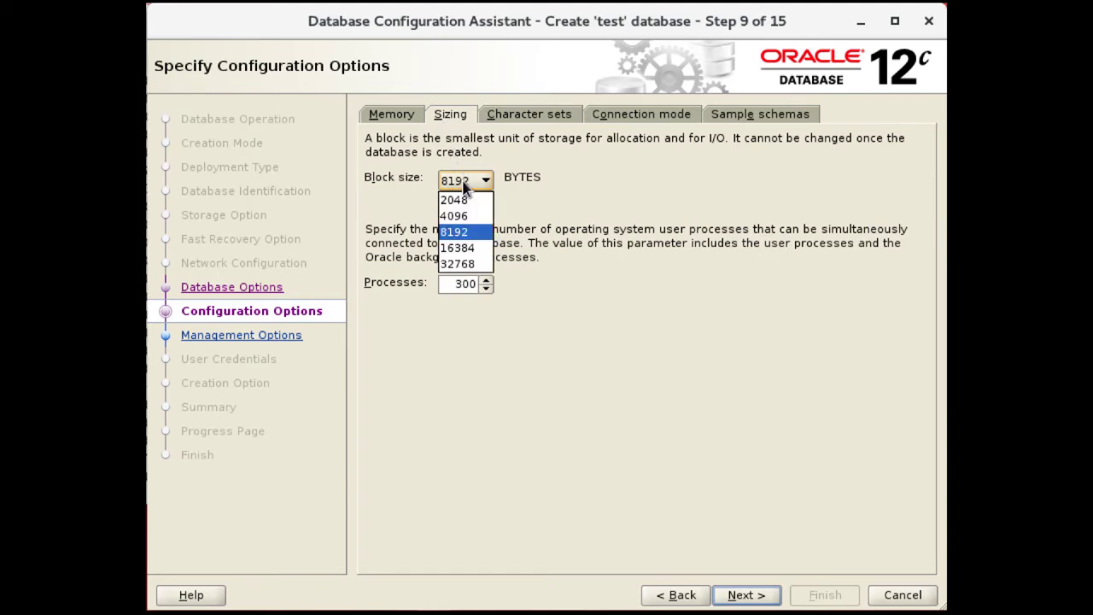
click(466, 184)
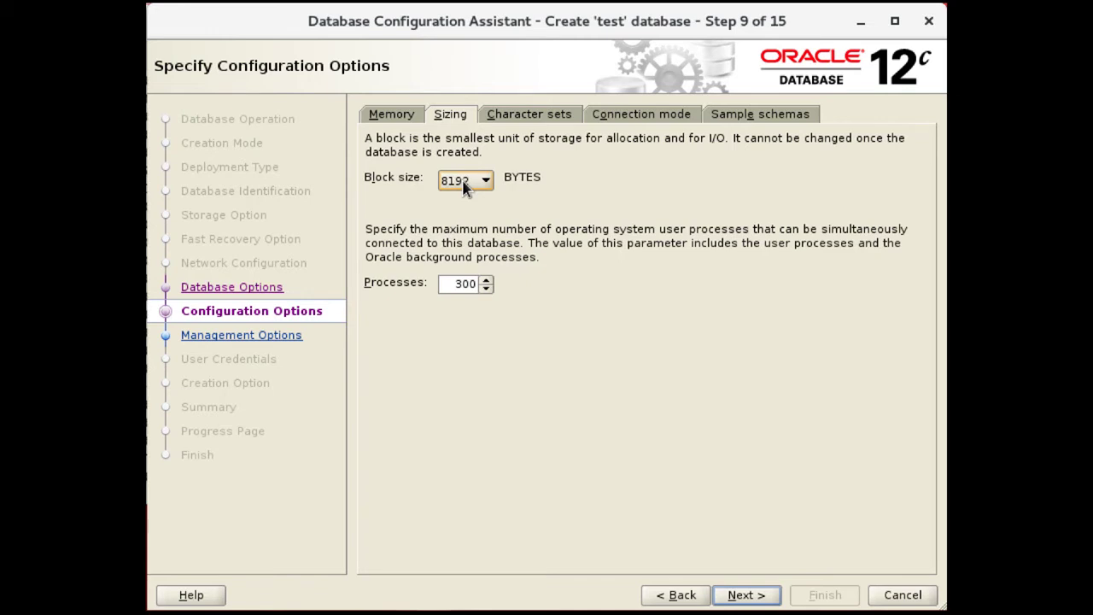
Raise the maximum processes from 300 to 500 and view the AL32UTF8 character set settings
click(464, 283)
key(BackSpace)
text(5)
click(521, 119)
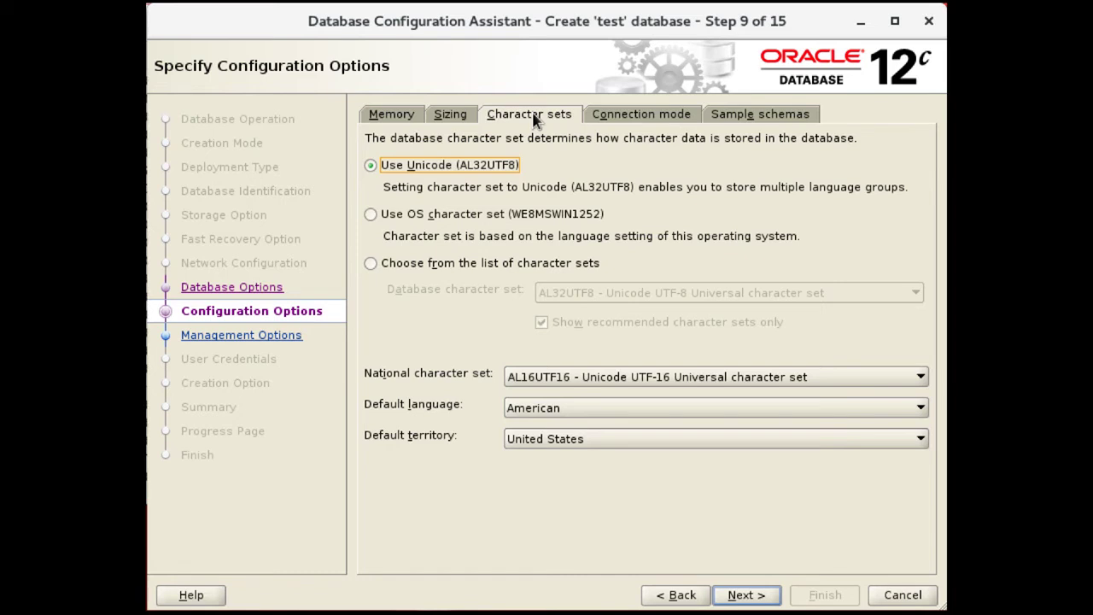
click(461, 265)
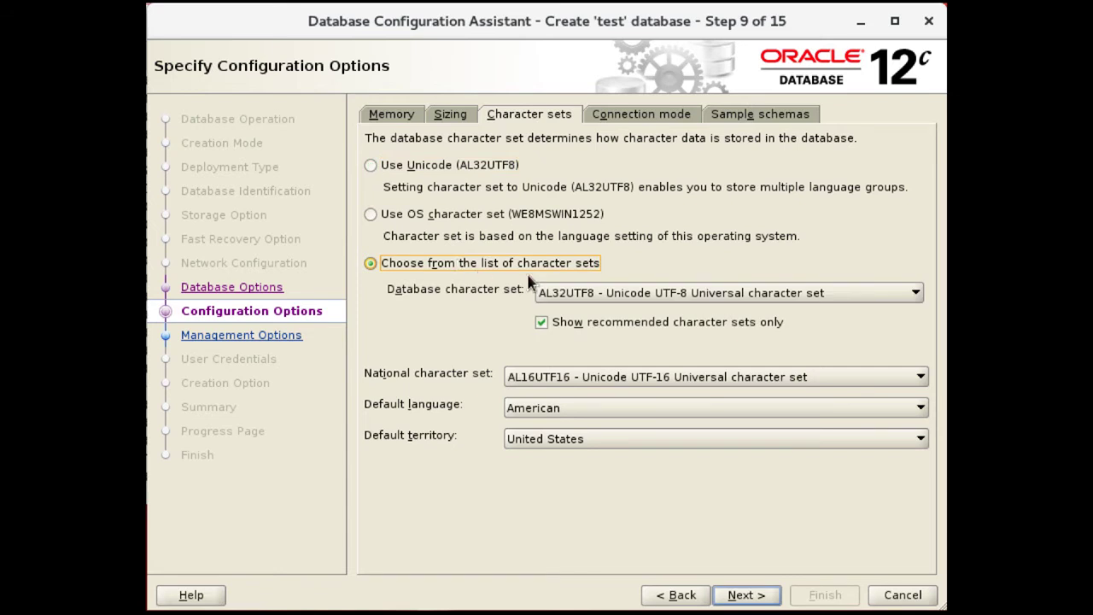
click(610, 295)
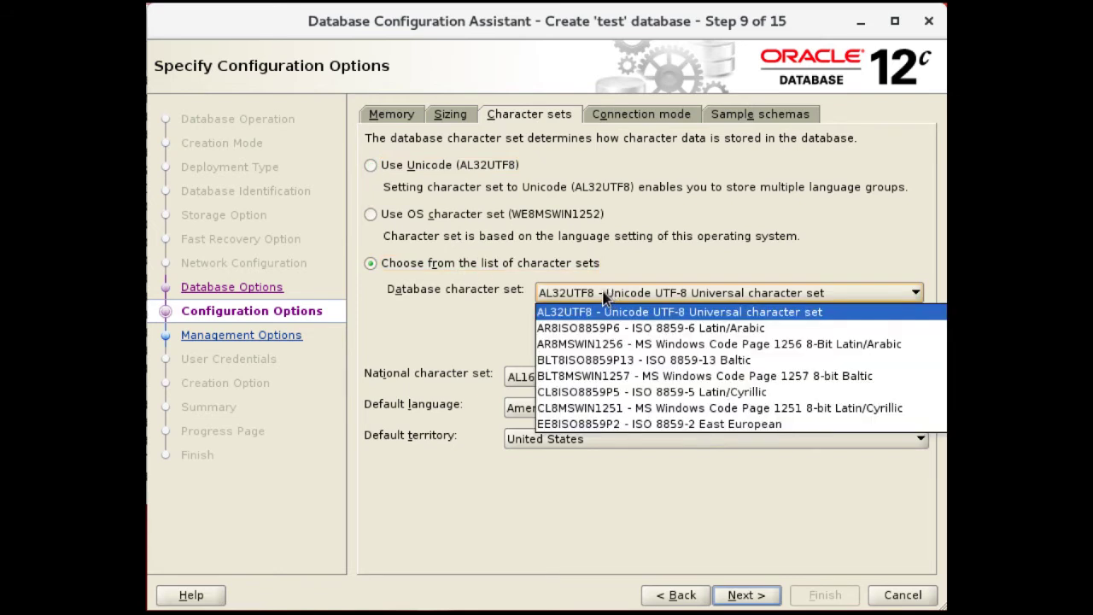
click(603, 296)
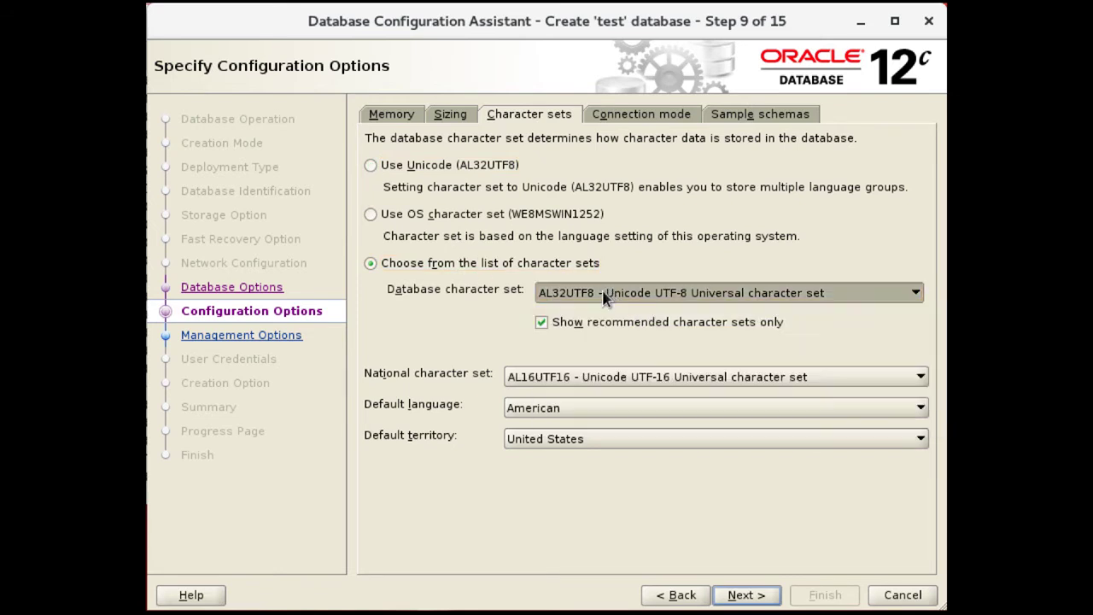
click(427, 173)
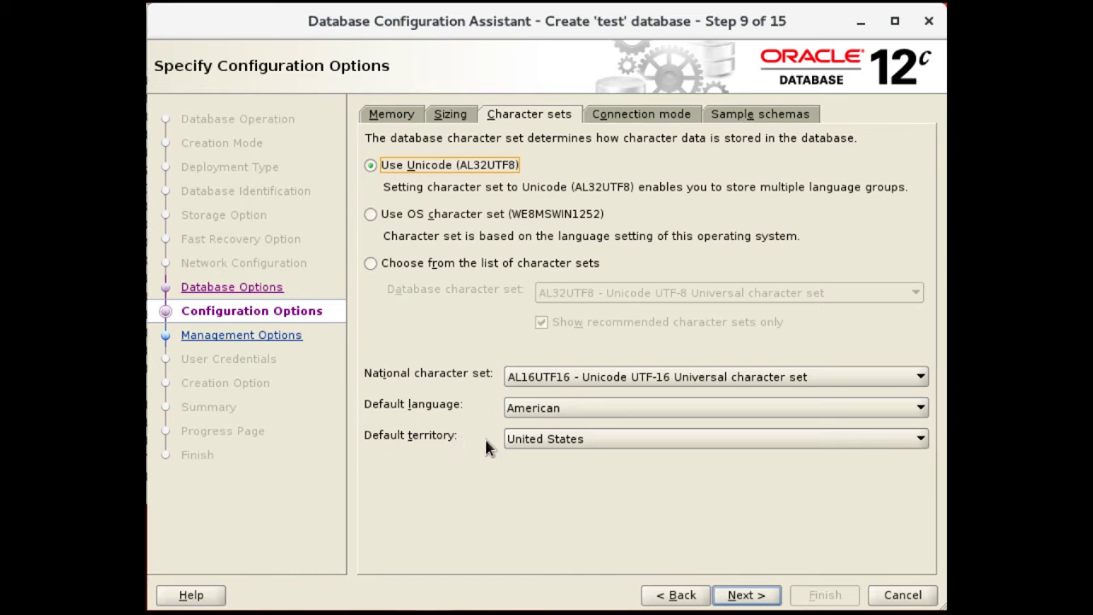
click(521, 439)
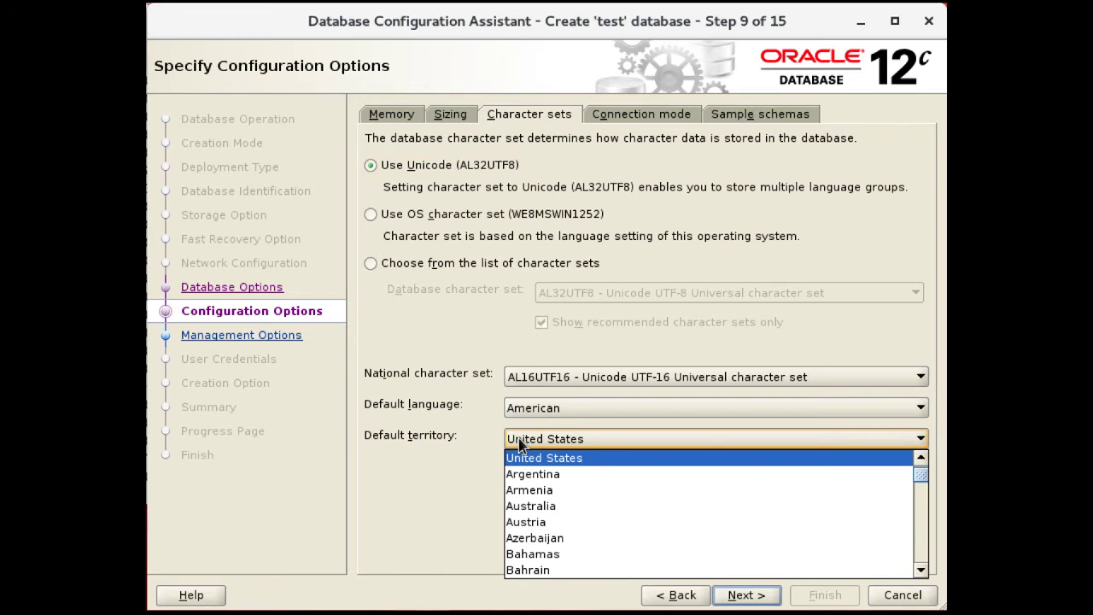
click(476, 441)
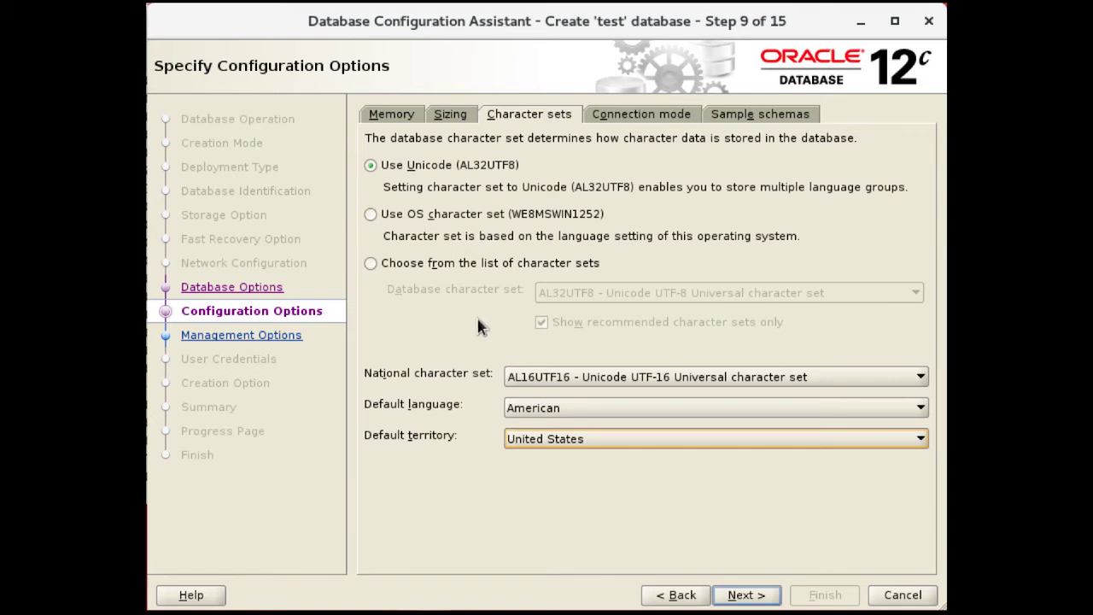
Check that dedicated server connection mode is kept, then show the sample schemas options
click(616, 120)
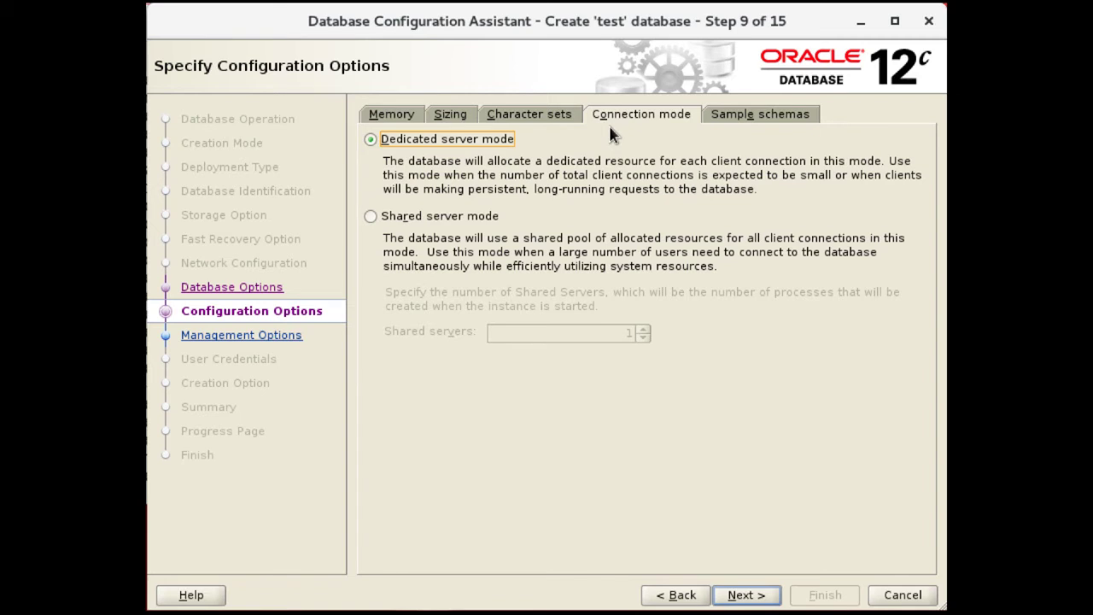
click(744, 121)
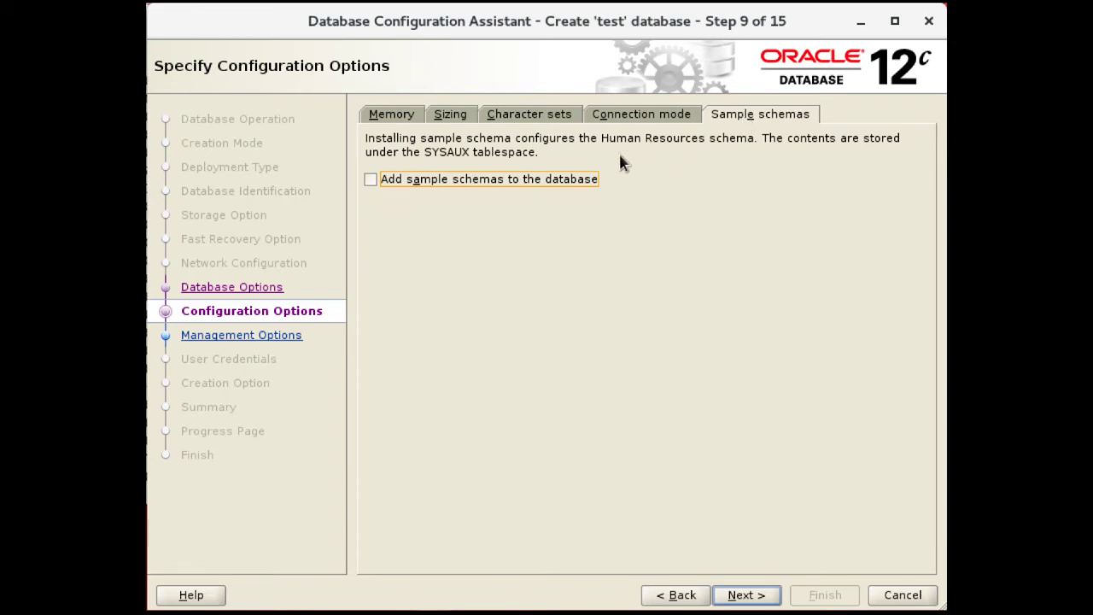
Enable 'Add sample schemas to the database' and continue to Management Options
click(403, 188)
click(746, 595)
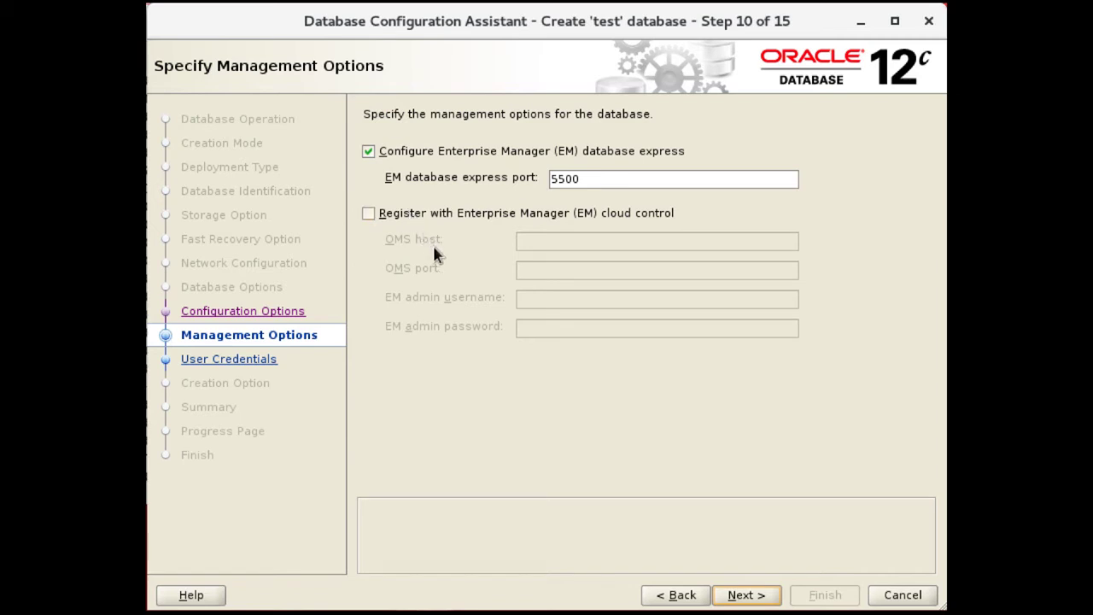
Keep EM database express on port 5500 and continue to User Credentials
click(746, 596)
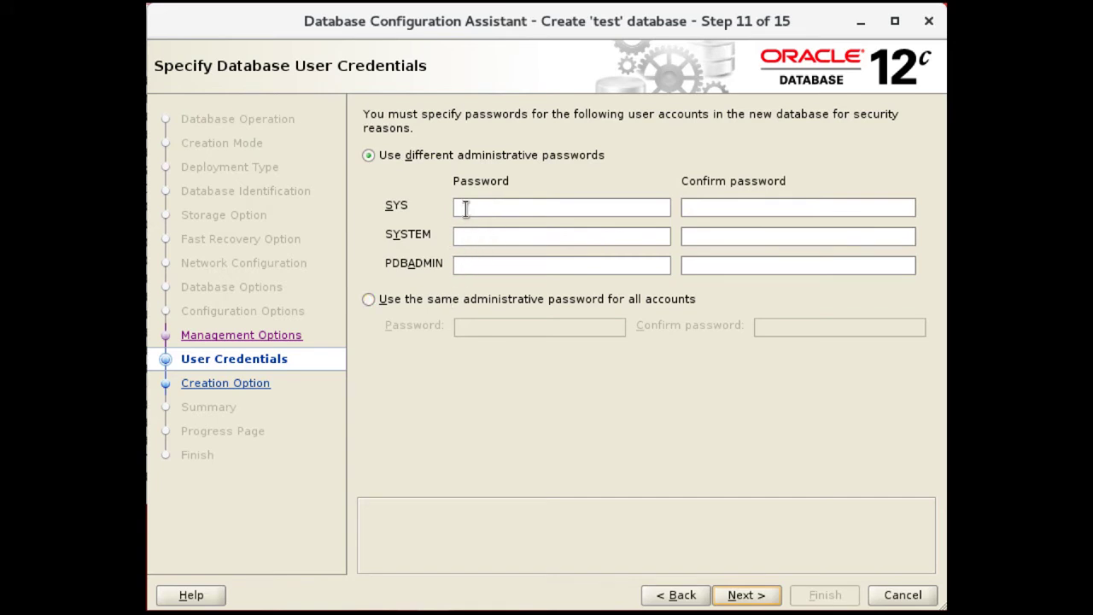
Use one shared administrative password for all accounts, then enter and confirm it
click(367, 300)
click(475, 327)
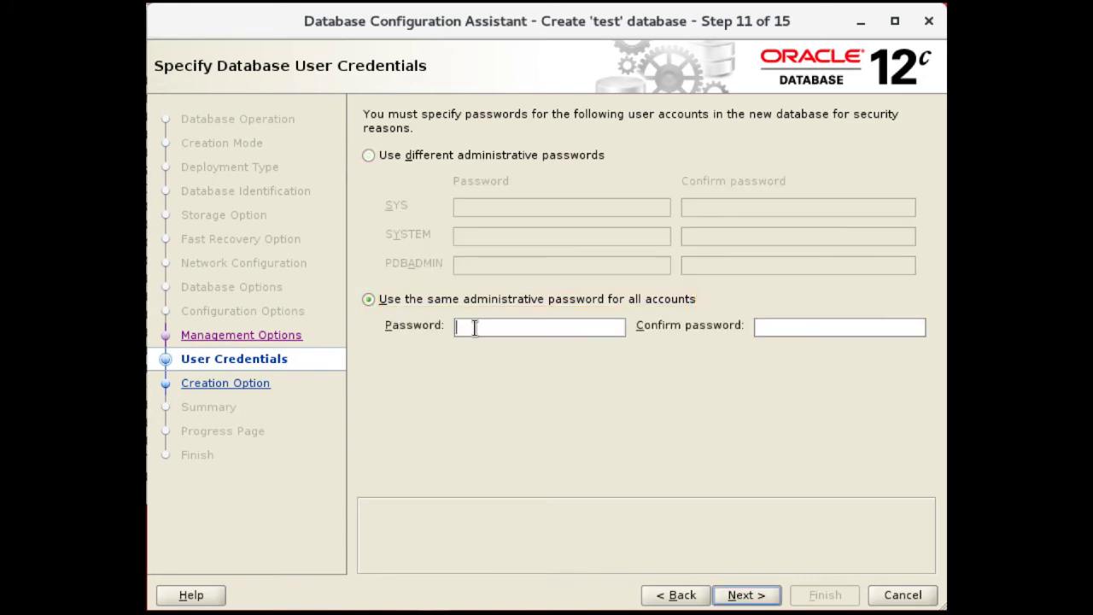
text(oracle123)
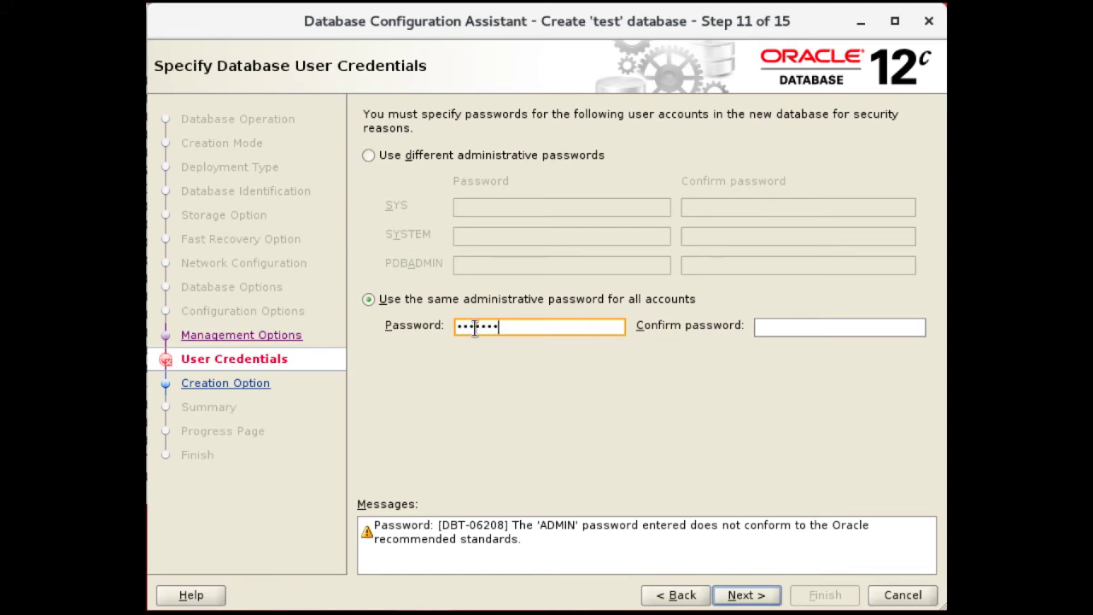
text(4)
key(Tab)
text(or)
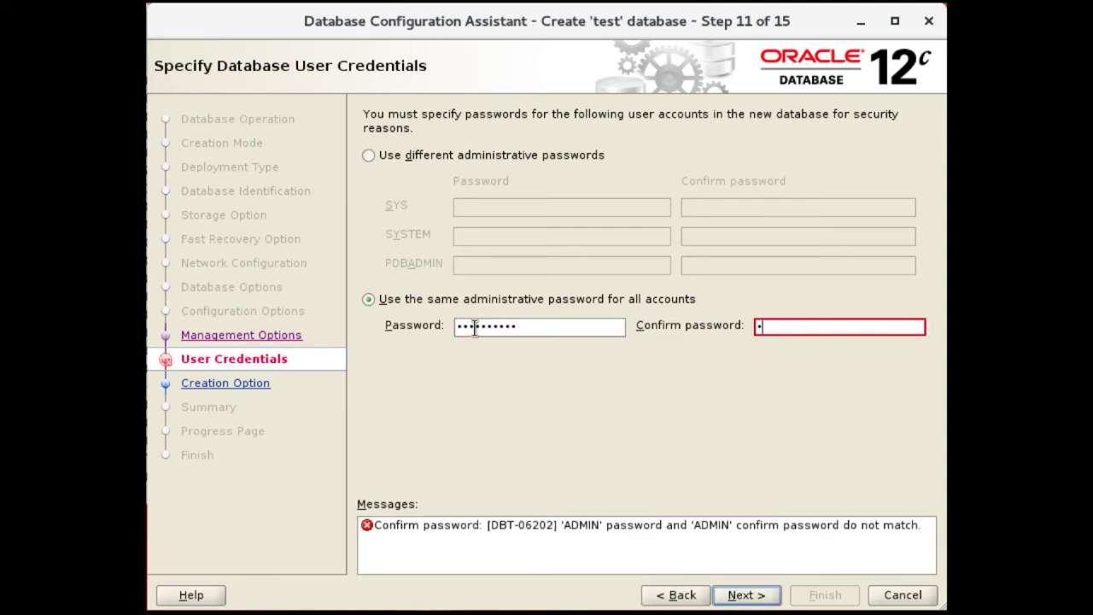
text(acle1234)
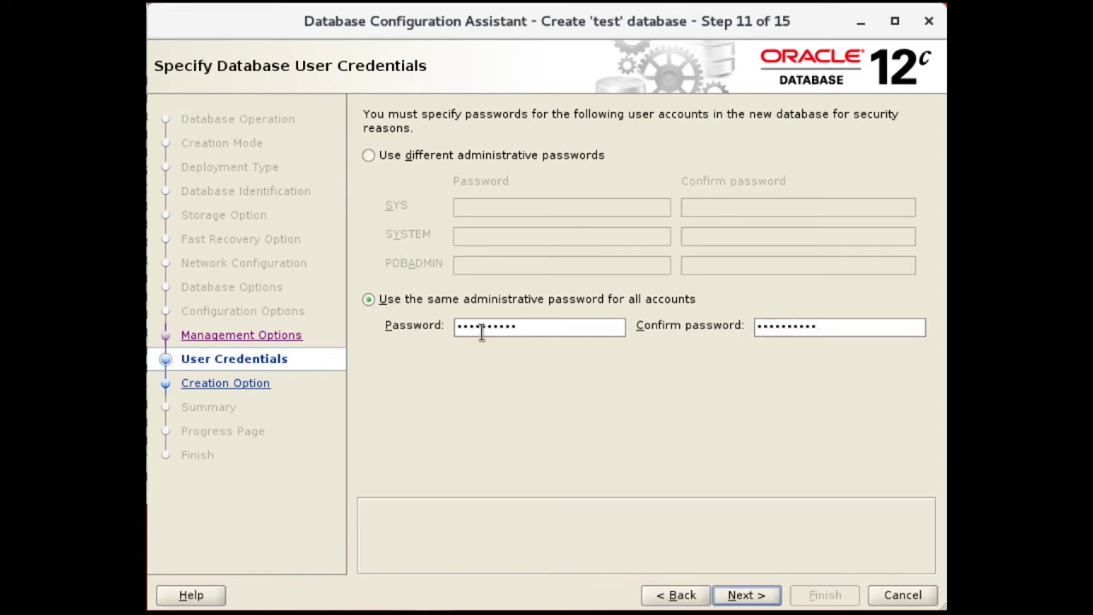
Continue from User Credentials to the Database Creation Option step
click(738, 596)
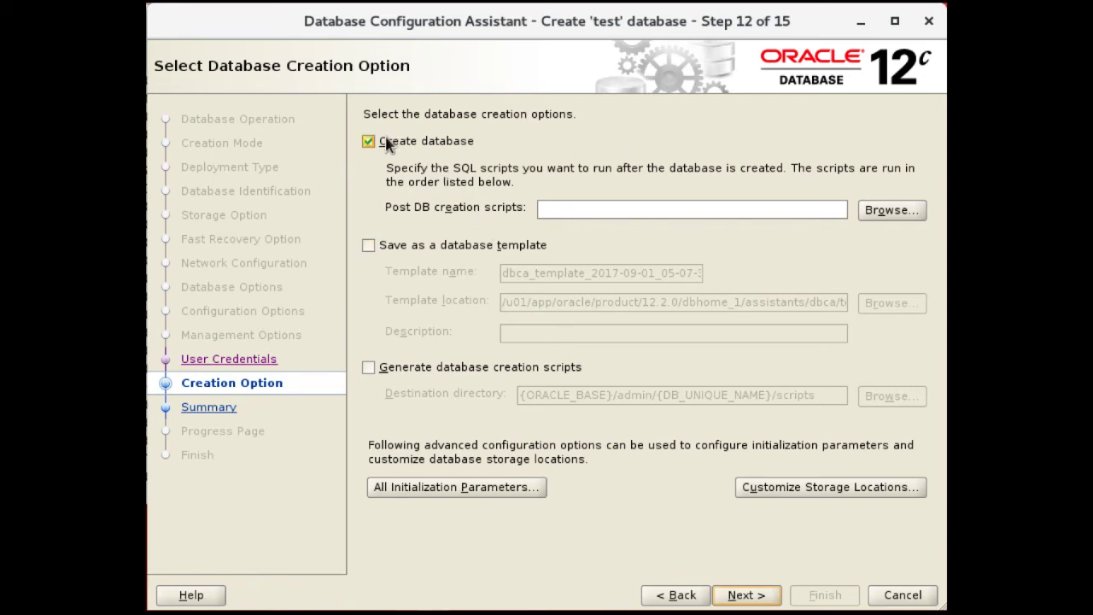
Also tick 'Generate database creation scripts' and continue to the Summary
click(369, 367)
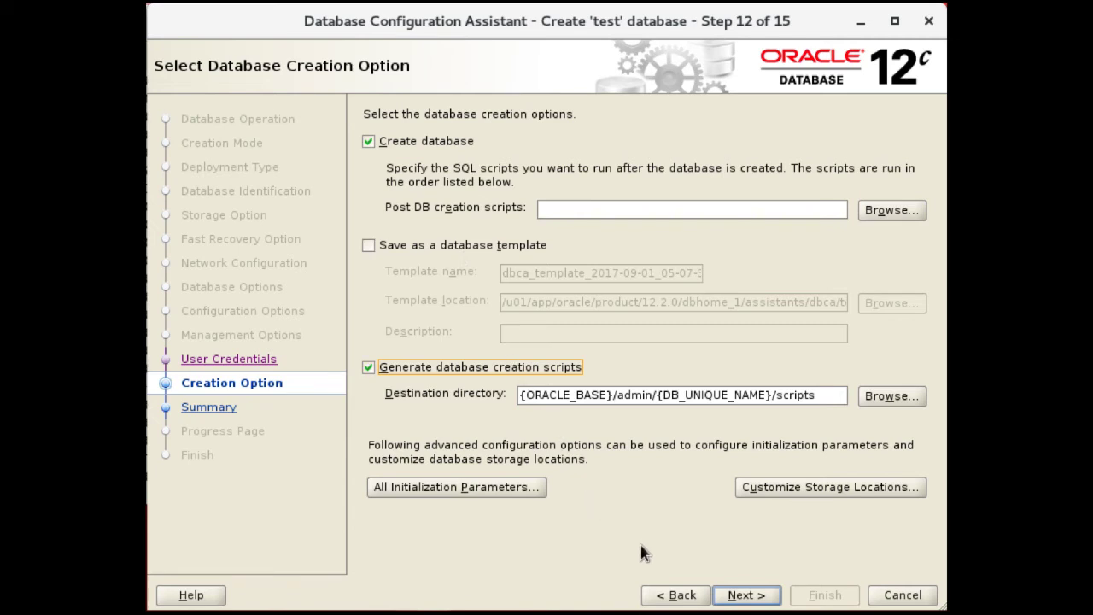
click(743, 595)
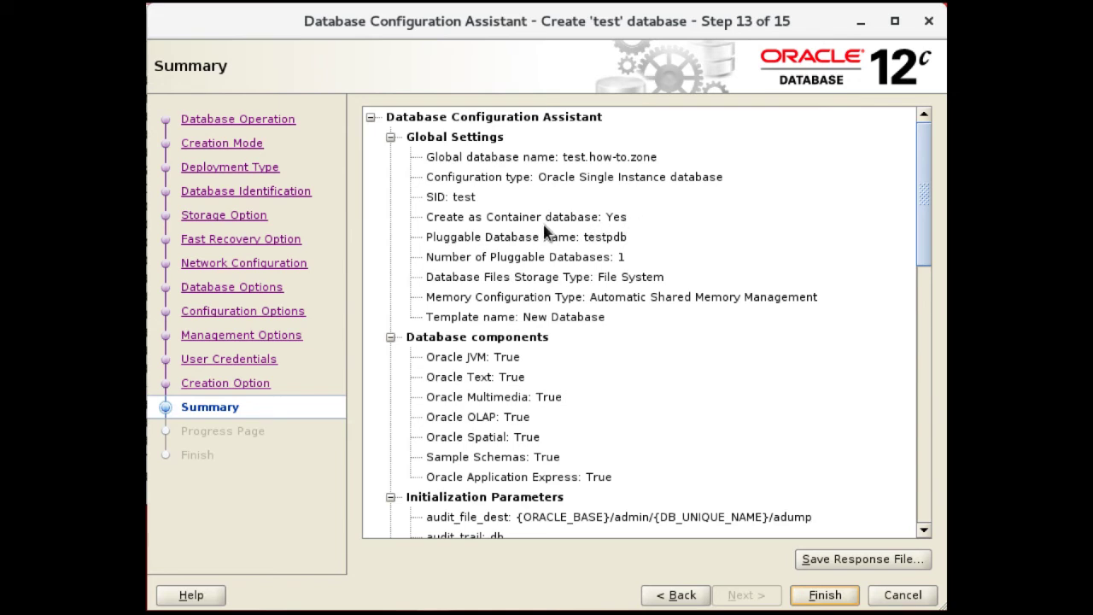
Review the control files and three 204800 KB redo log groups, then start creating the database
scroll(544, 230, down, 1)
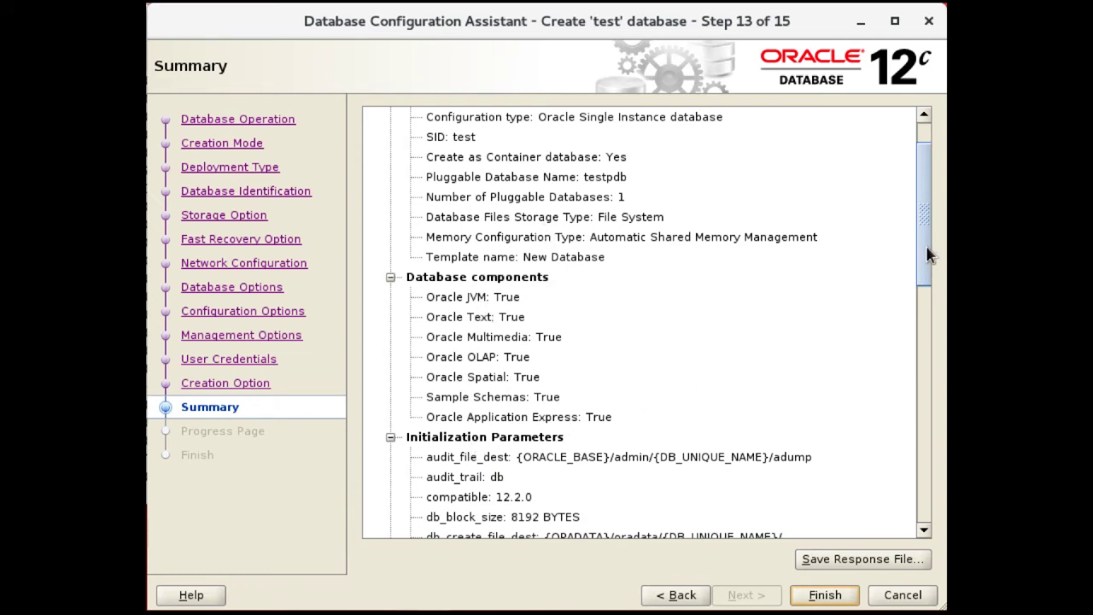
drag(929, 254, 930, 363)
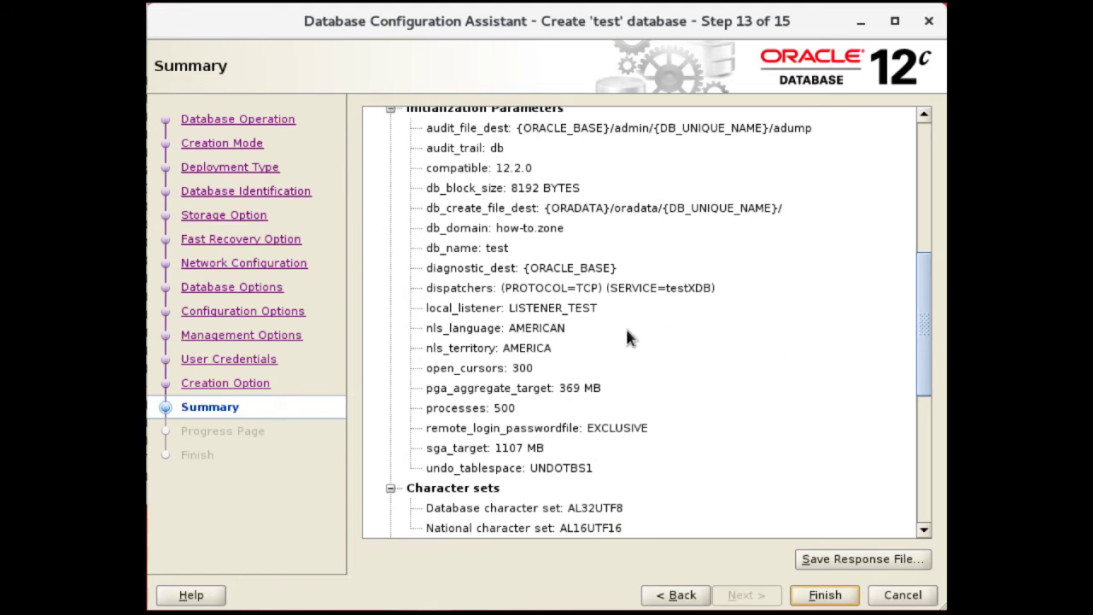
drag(925, 382, 915, 478)
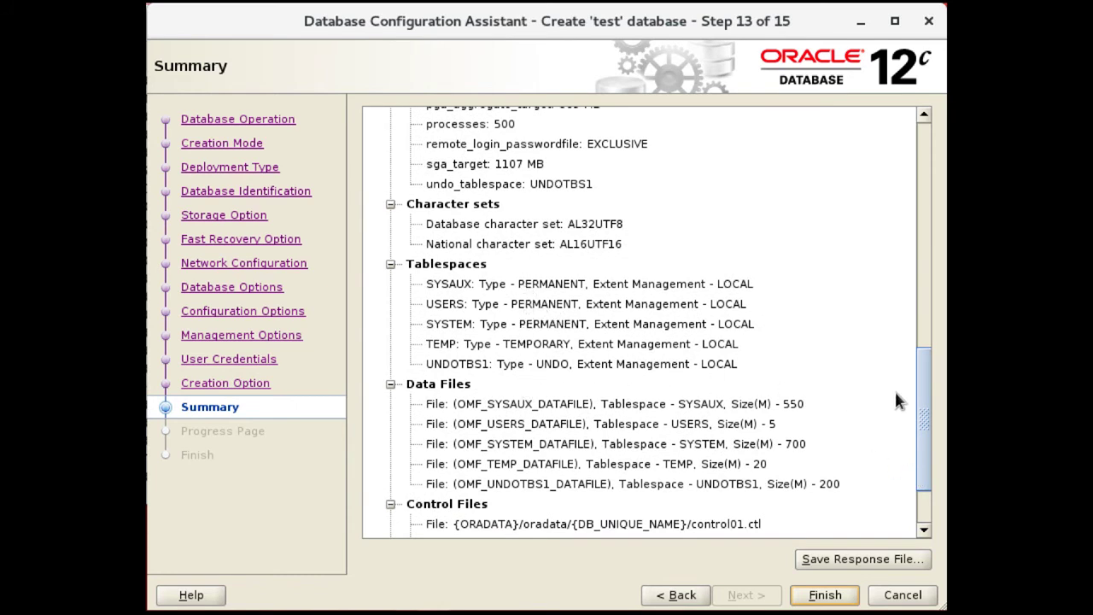
scroll(897, 400, down, 3)
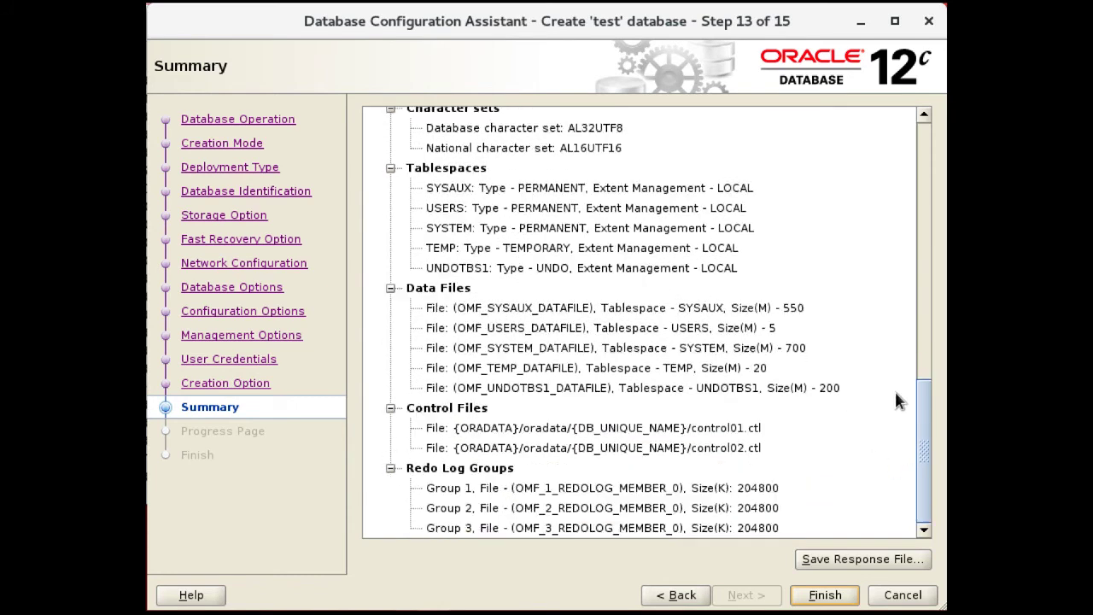
click(820, 596)
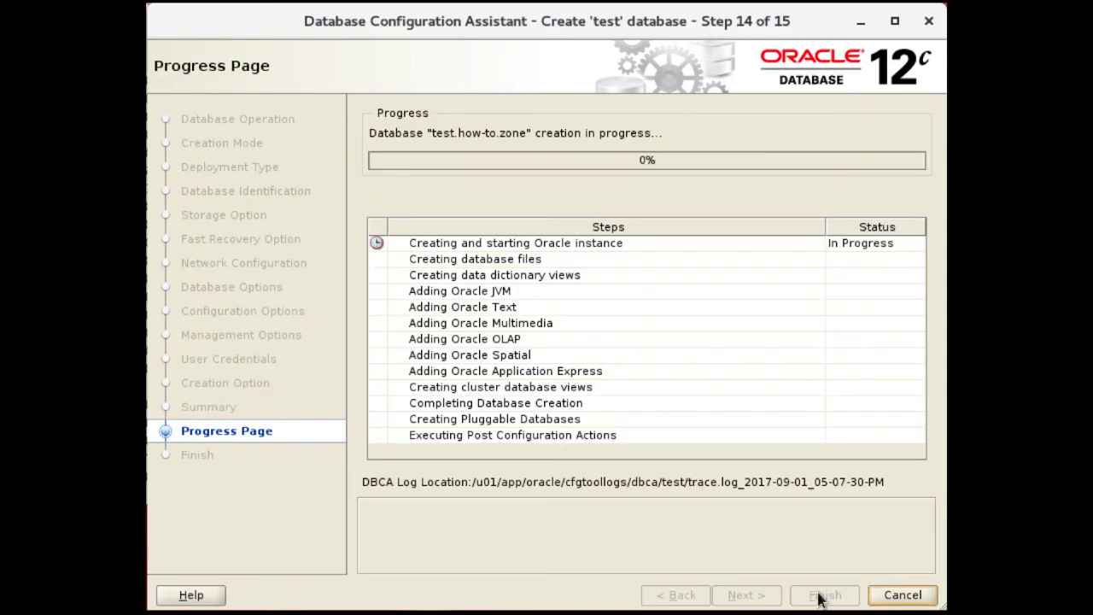
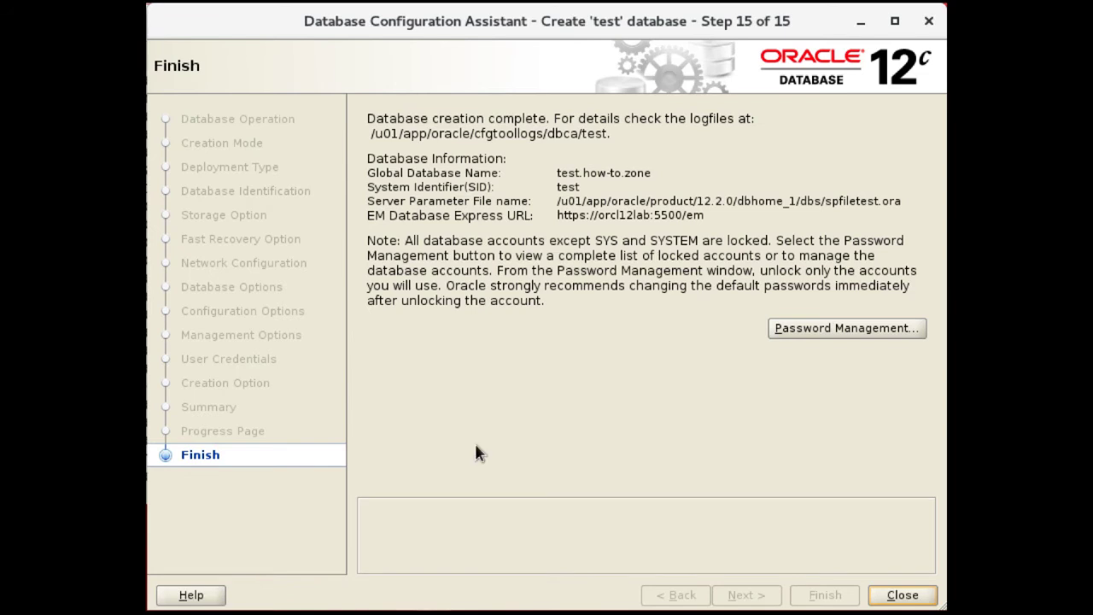
Close the finished 'test' creation wizard and relaunch DBCA with the dbca command
click(902, 596)
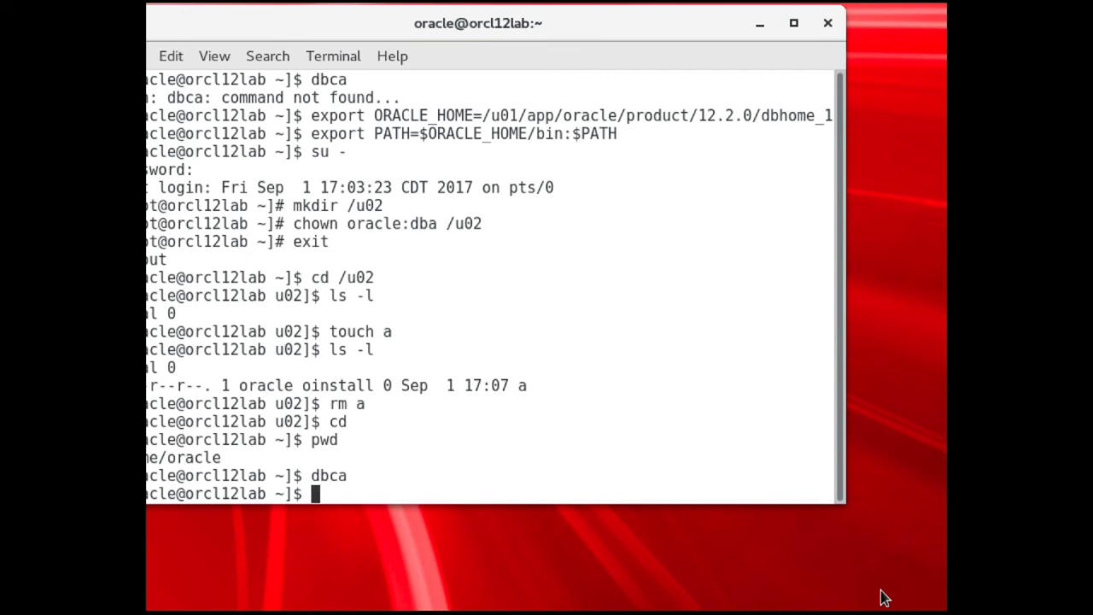
text(dbca)
key(Return)
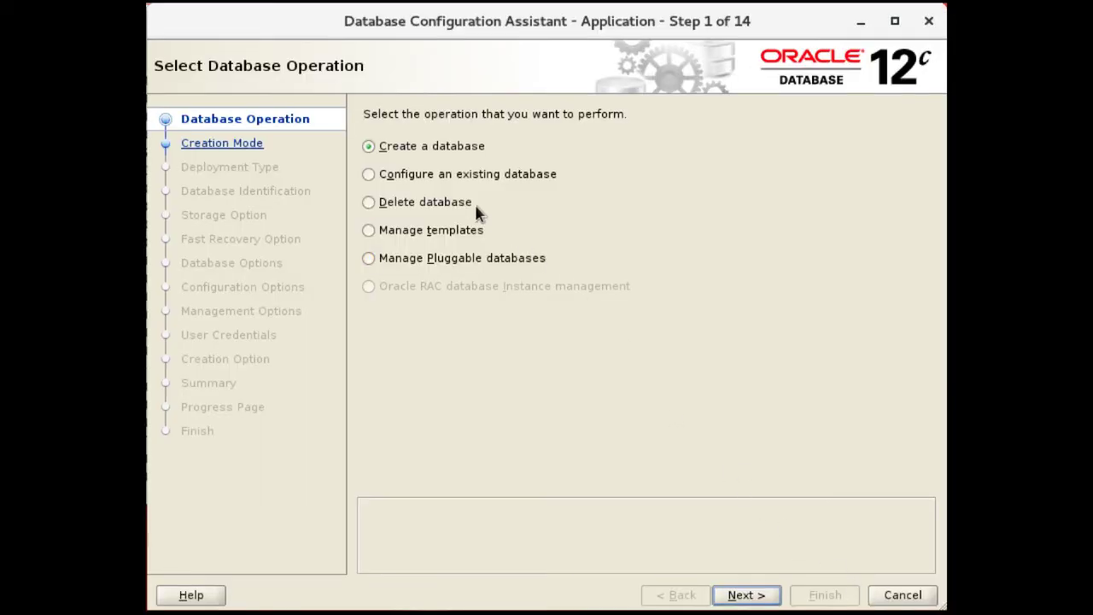
Choose Delete database for orcl, entering the sys user name and its password
click(441, 210)
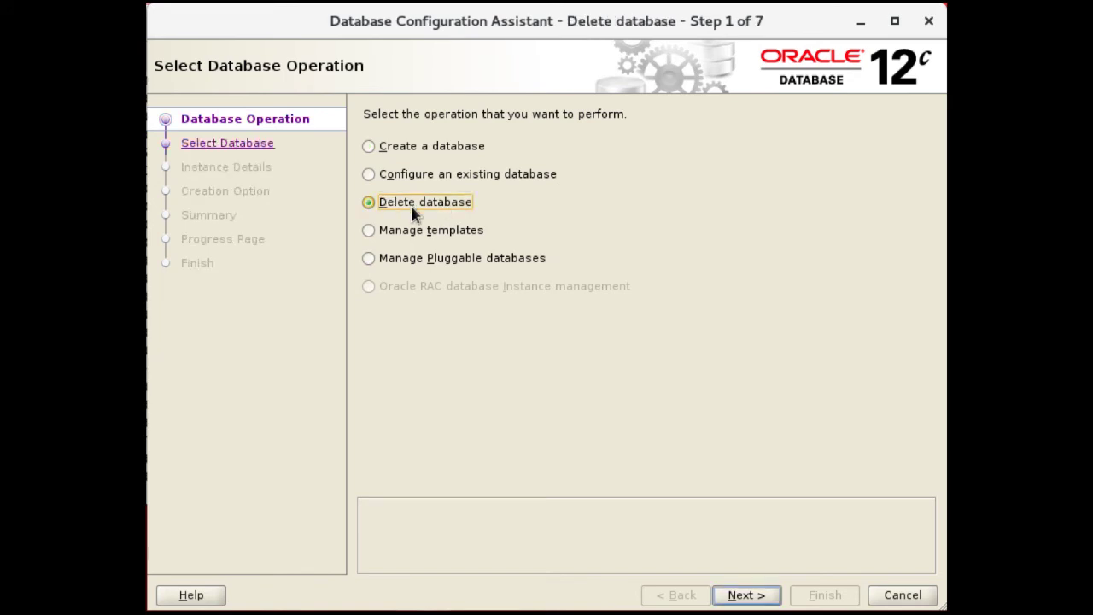
click(741, 596)
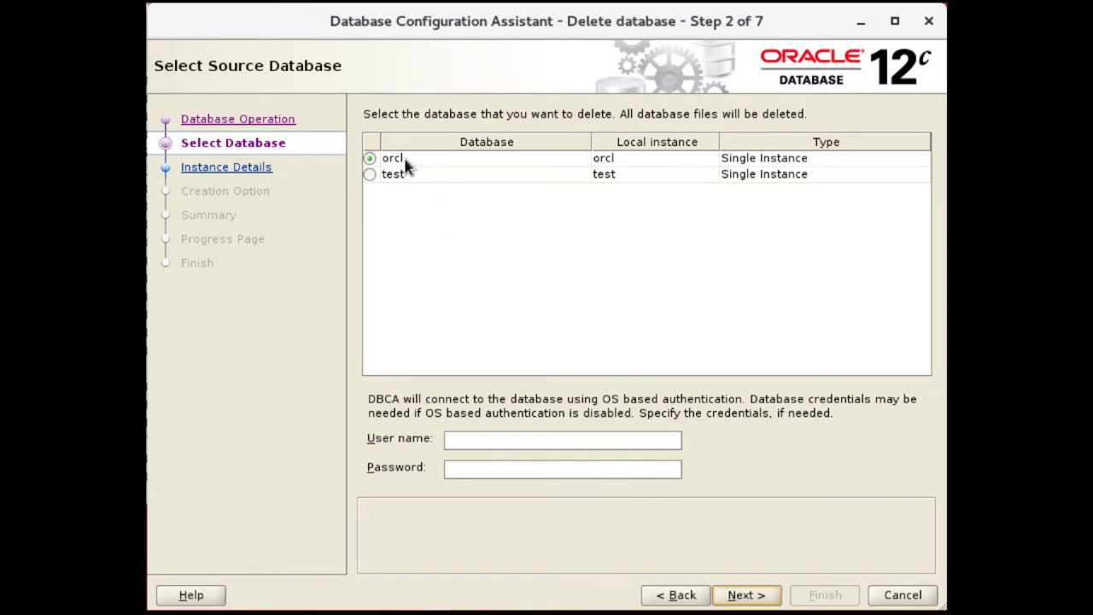
click(465, 441)
text(sys•••••••••)
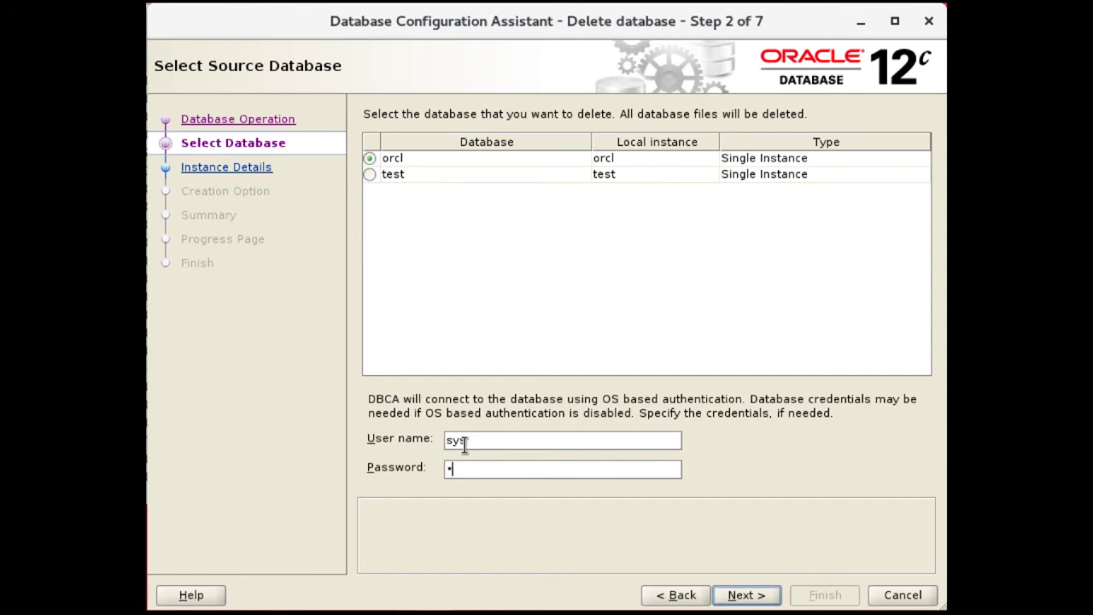
text(•)
click(744, 591)
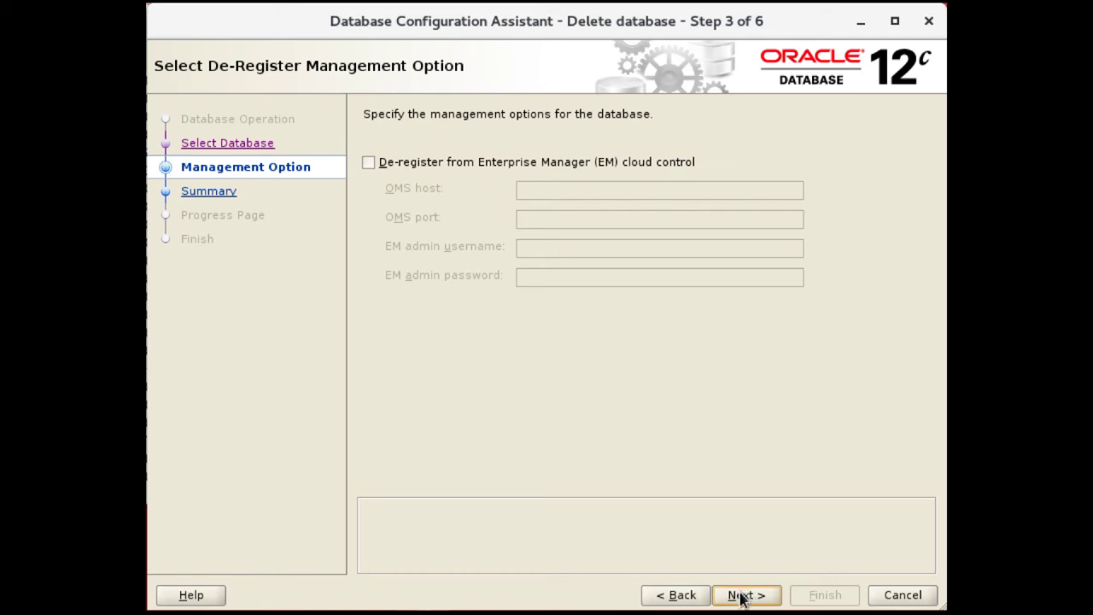
Confirm deletion of orcl with its control, data and log files, then close DBCA
click(741, 596)
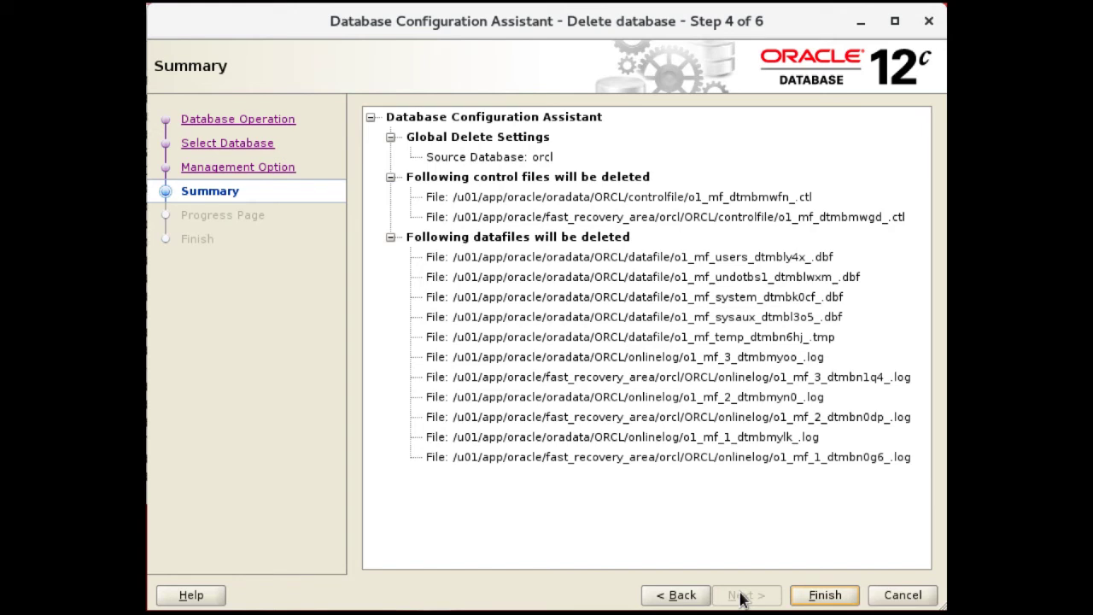
click(823, 598)
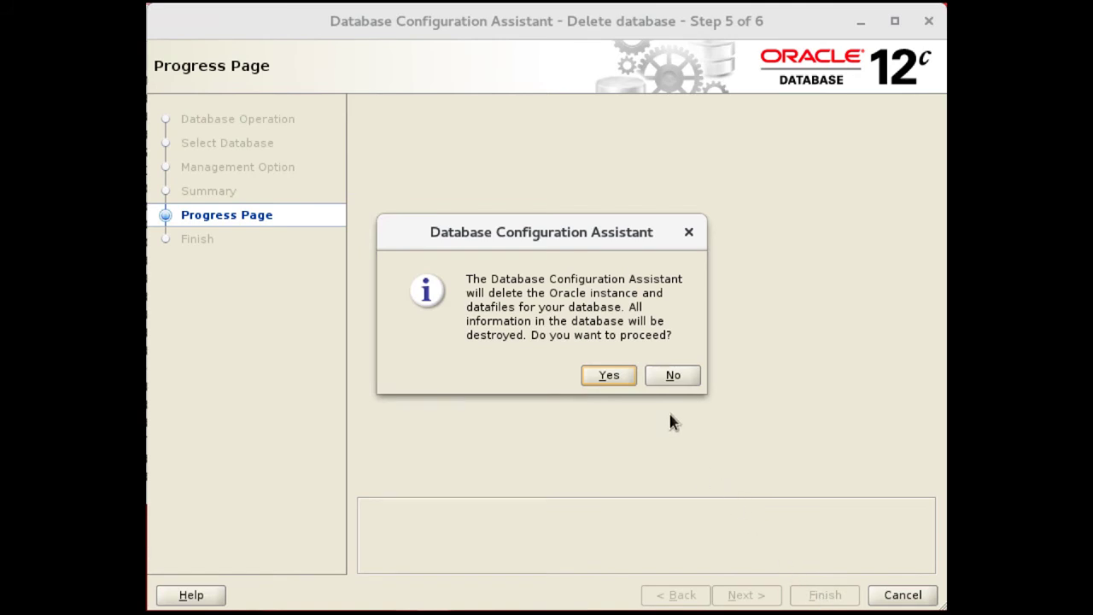
click(608, 376)
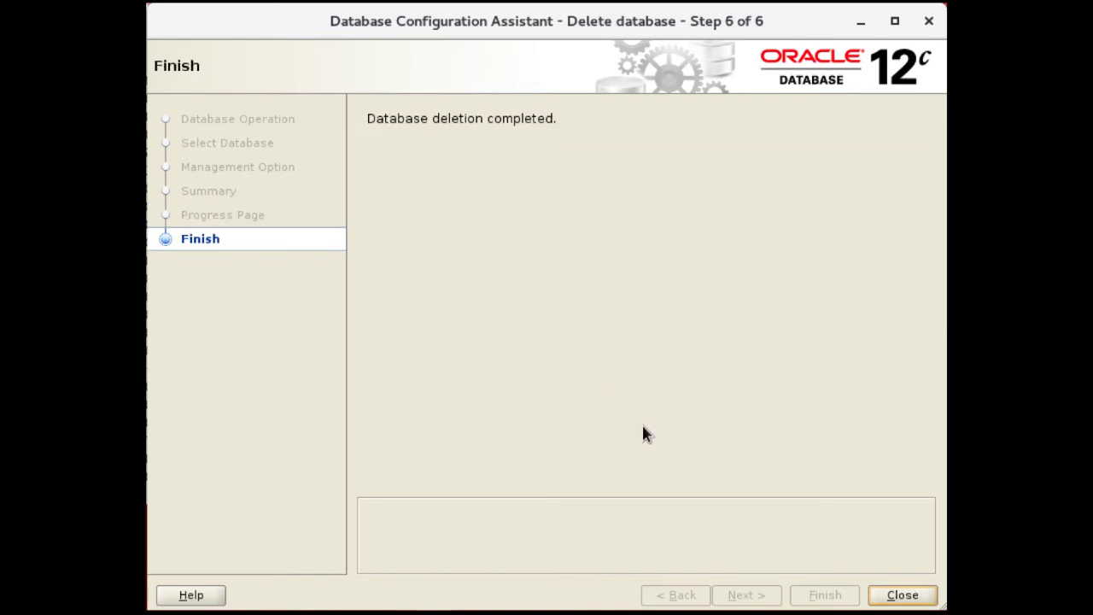
click(903, 596)
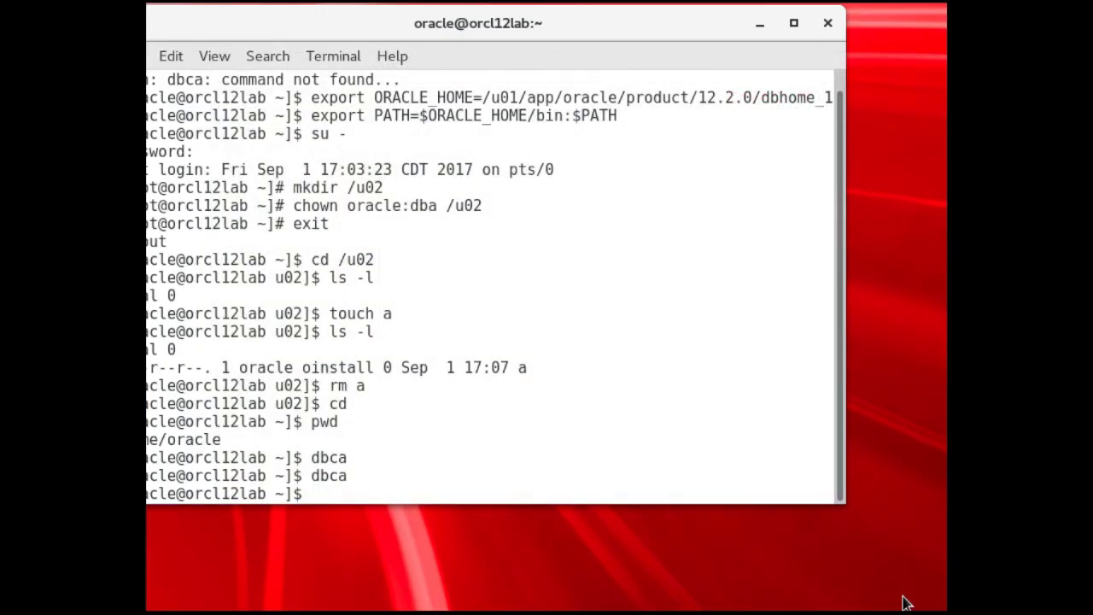
Relaunch DBCA with dbca and choose Manage templates
text(dbca)
key(Return)
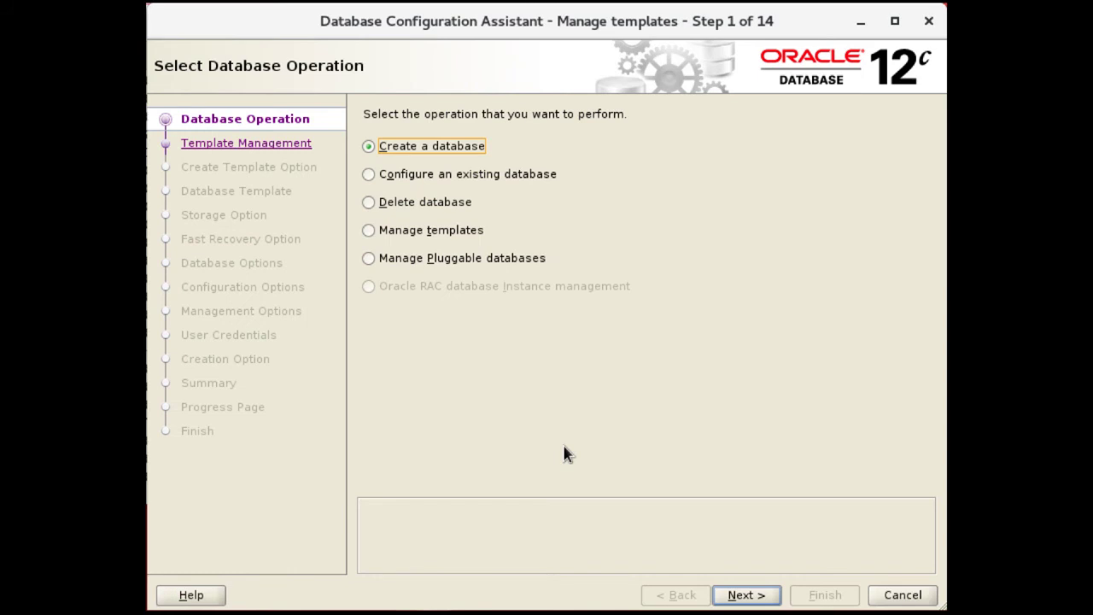
click(431, 237)
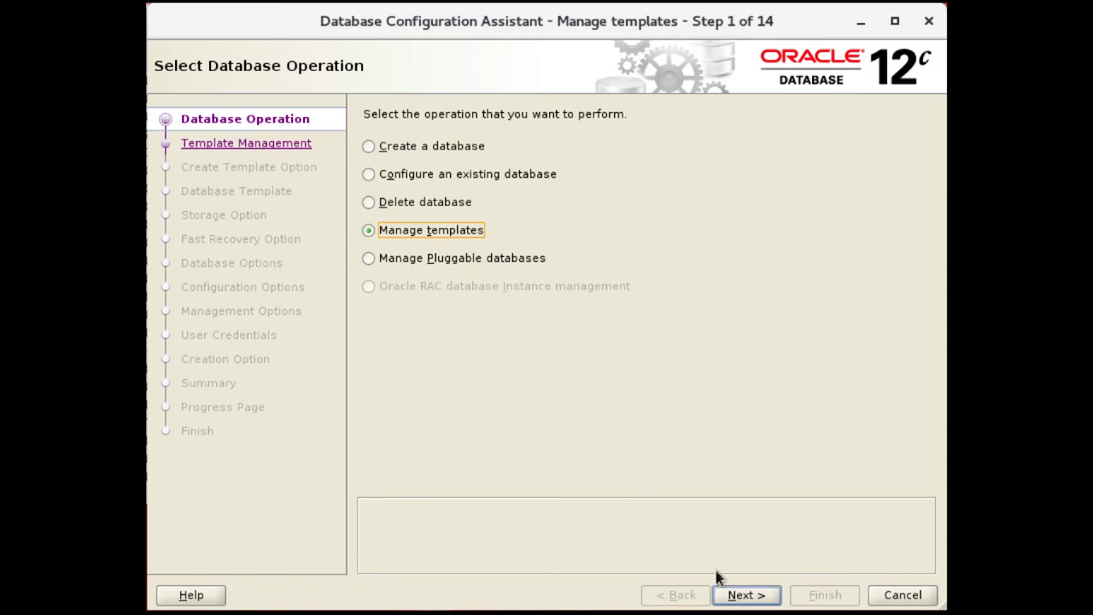
click(736, 596)
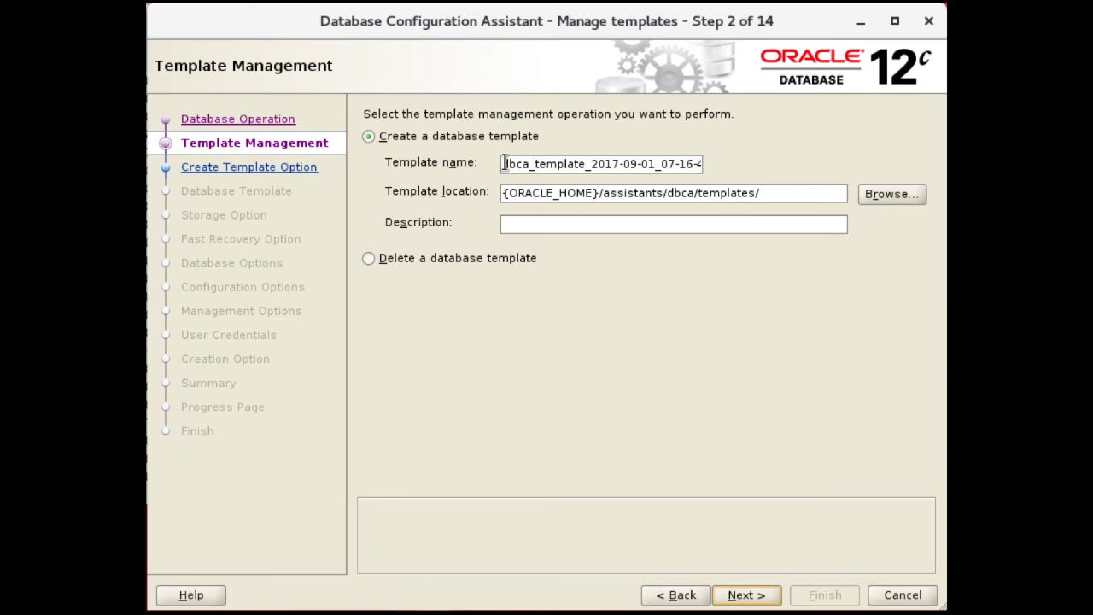
Name the new template Test1 with description 'This is a test template'
drag(505, 162, 737, 175)
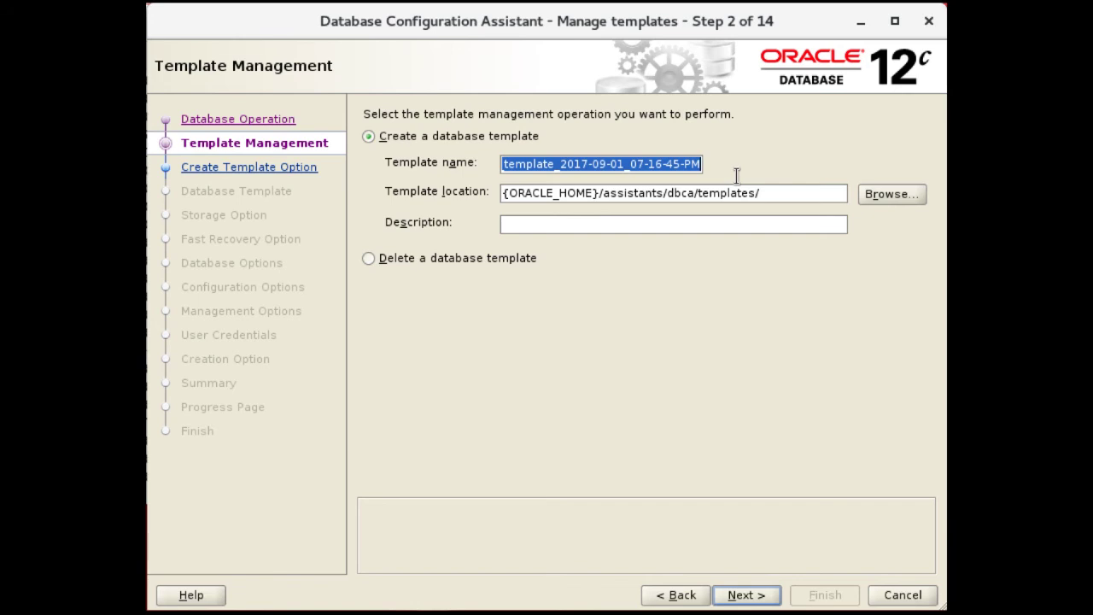
text(Test1)
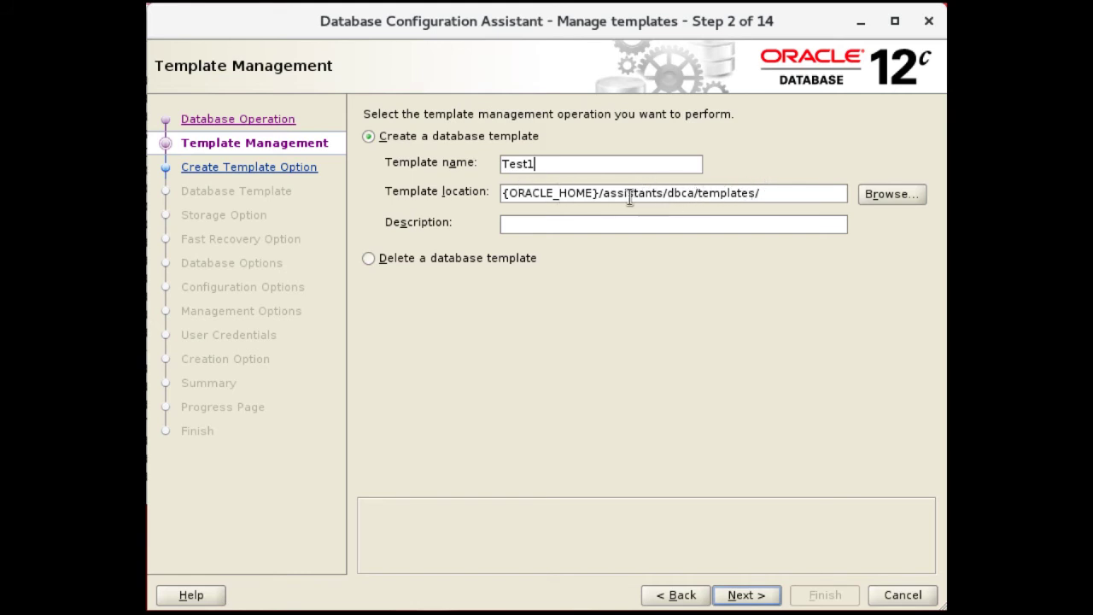
click(574, 225)
text(This is a tes)
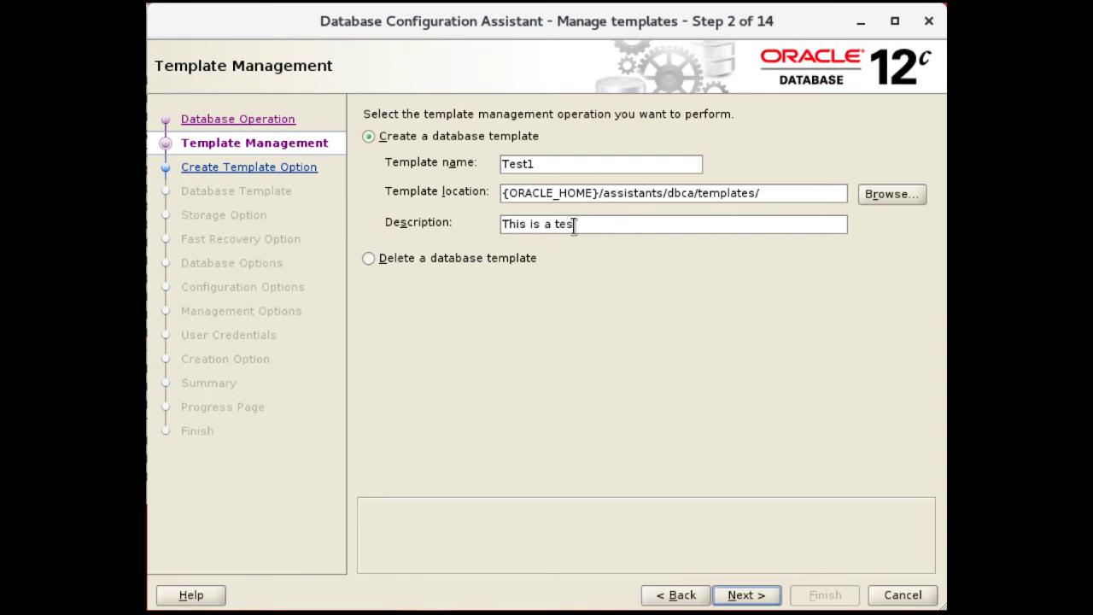
text(t template)
click(746, 595)
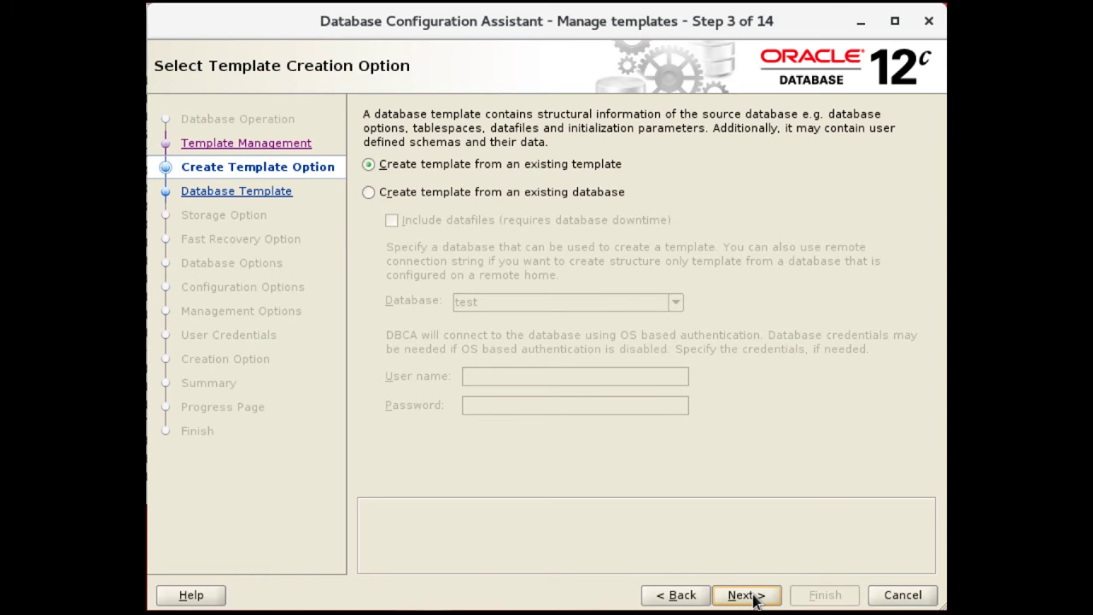
Create the template from existing database test with datafiles included, logging in as sys
click(492, 197)
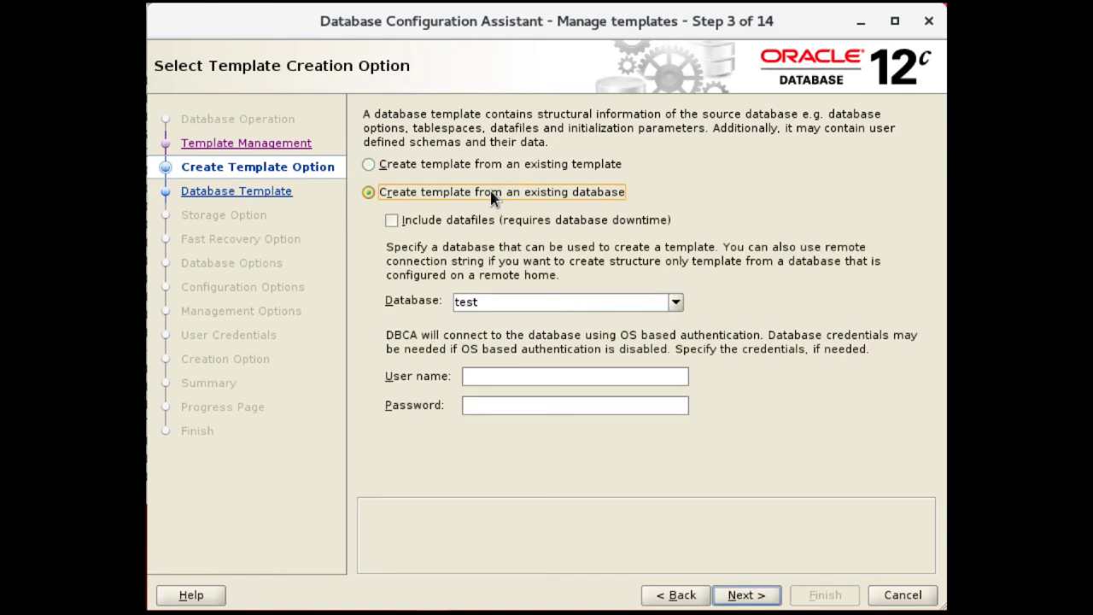
click(408, 226)
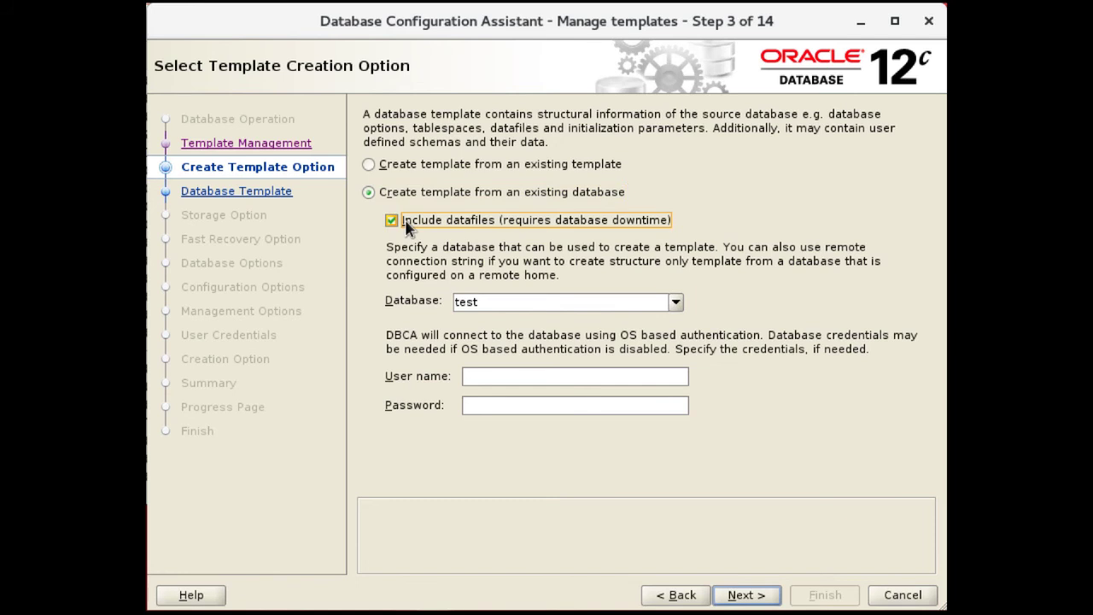
click(676, 304)
click(676, 304)
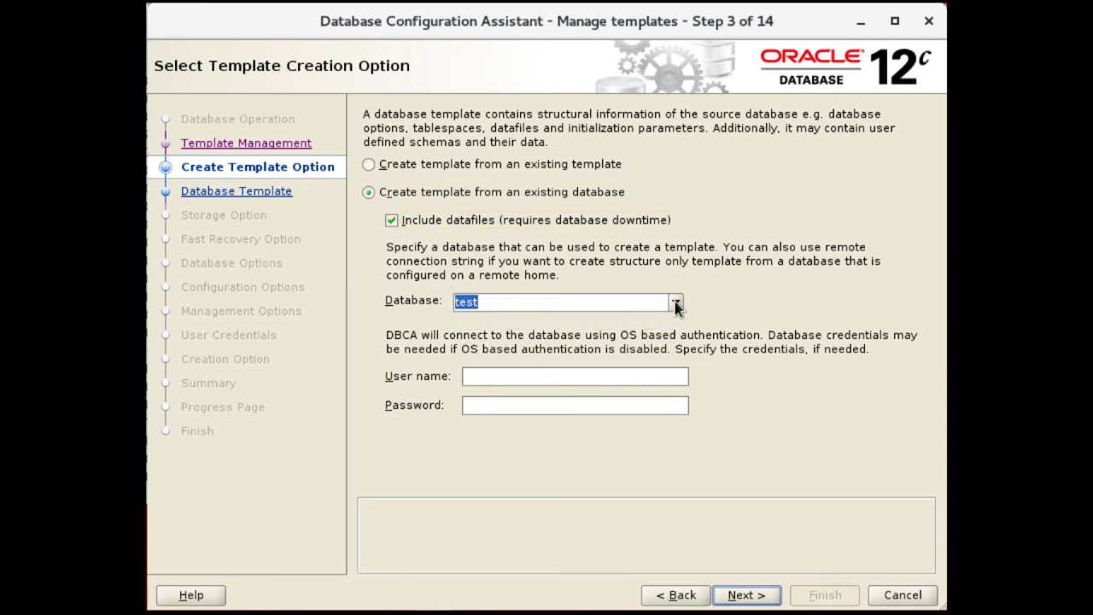
click(510, 373)
text(sys)
key(Tab)
text(••••••••••)
click(745, 596)
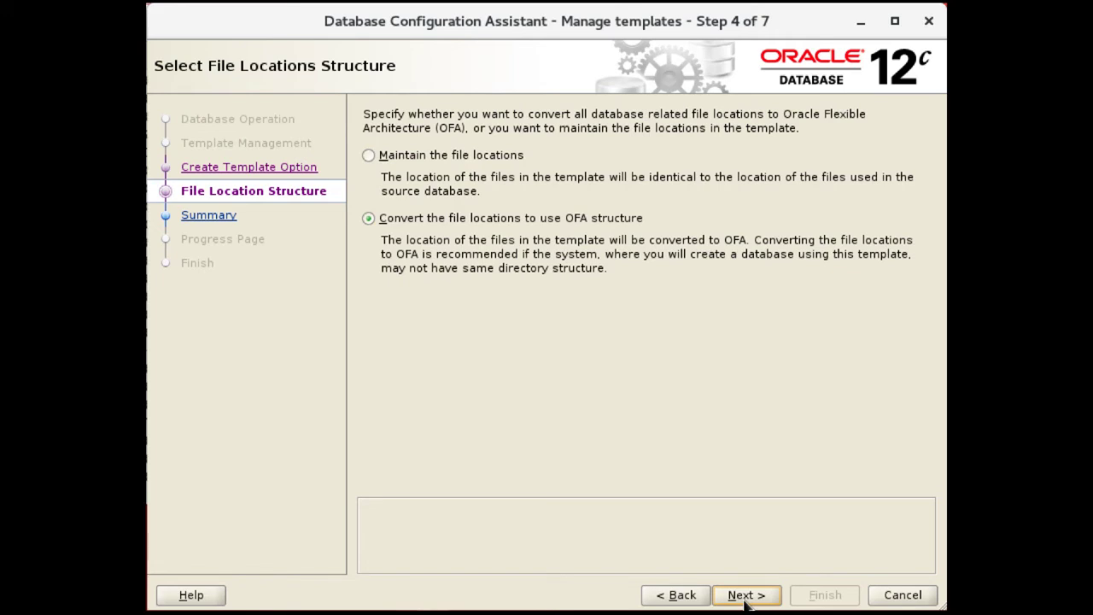
Convert the template's file locations to the OFA structure and reach the Test1 summary
click(469, 161)
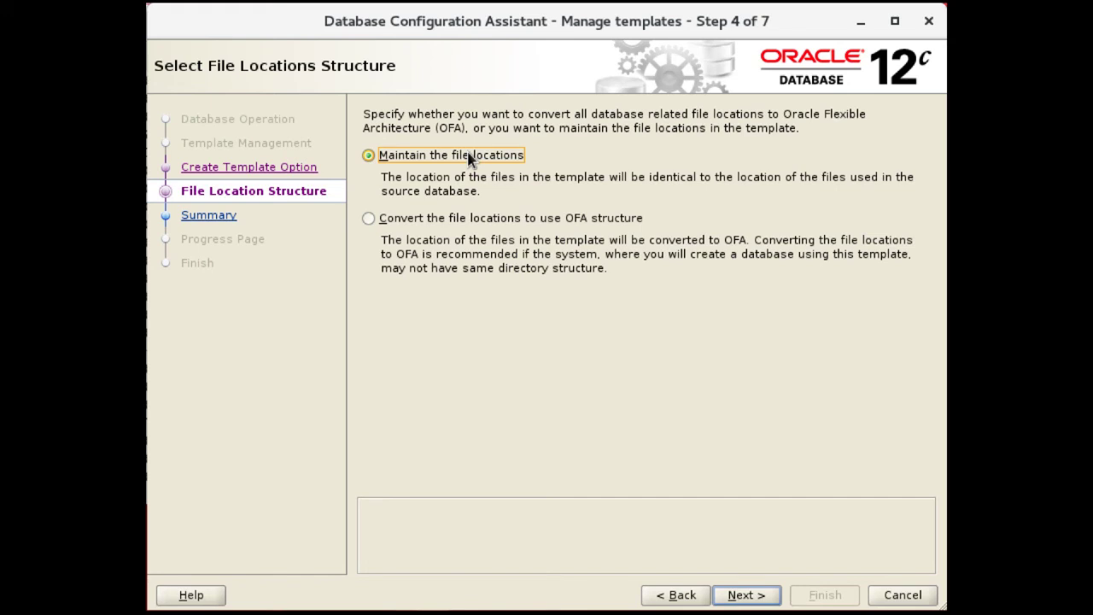
click(454, 227)
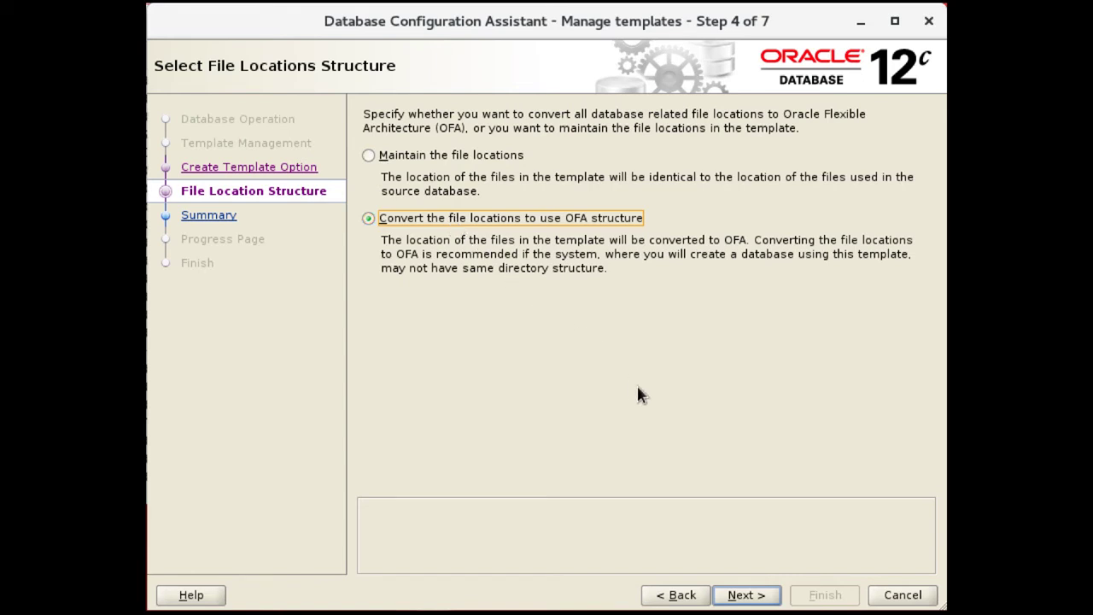
click(735, 600)
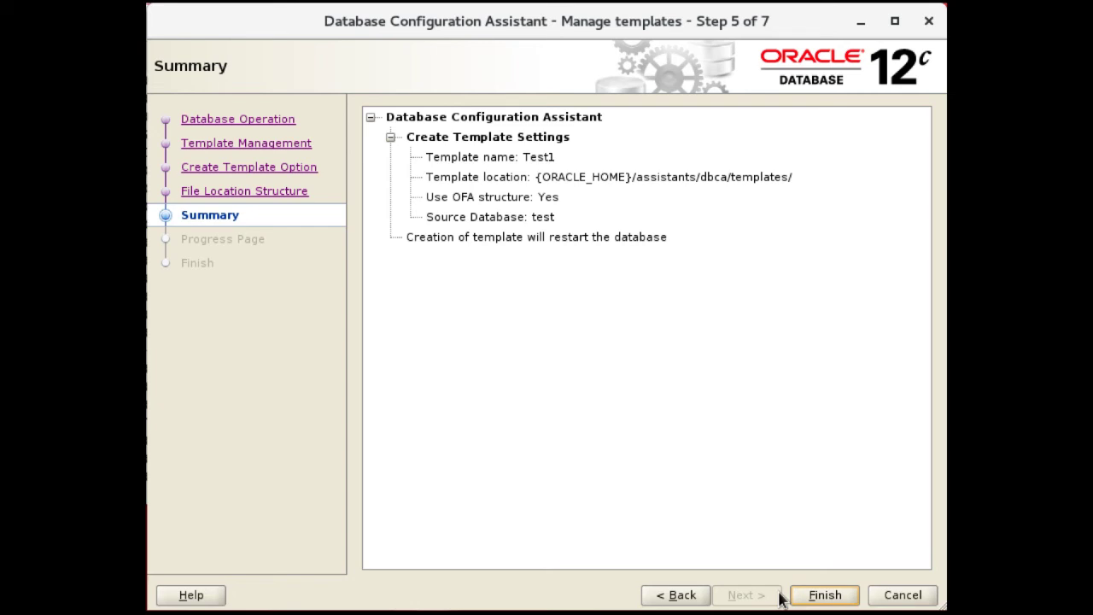
Generate the Test1 clone template from database test, then close DBCA
click(822, 595)
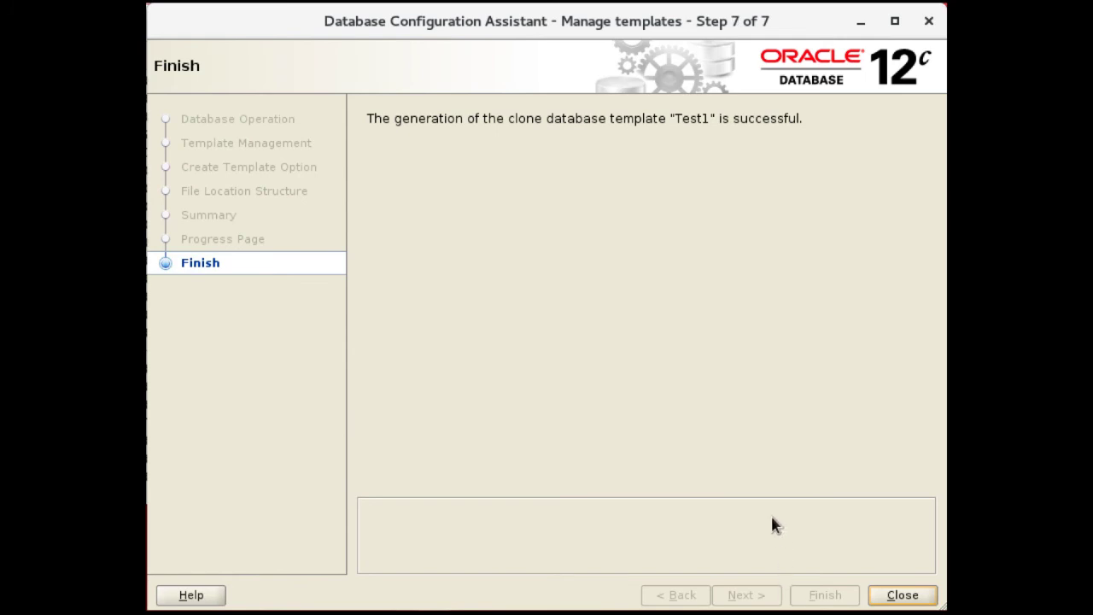
click(903, 596)
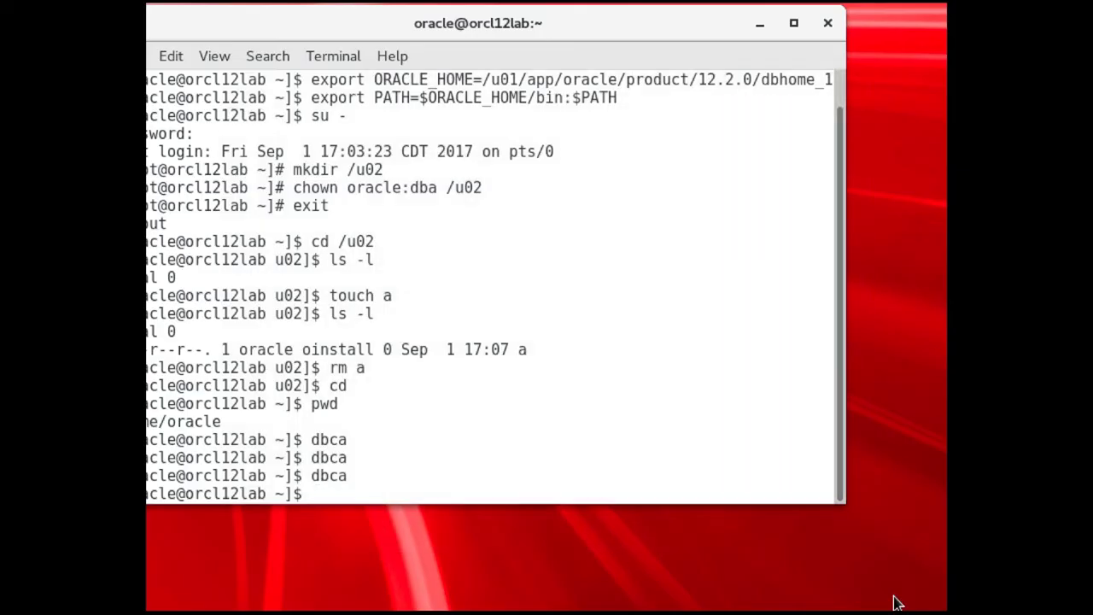
Relaunch DBCA with dbca and go to Manage templates
text(dbca)
key(Return)
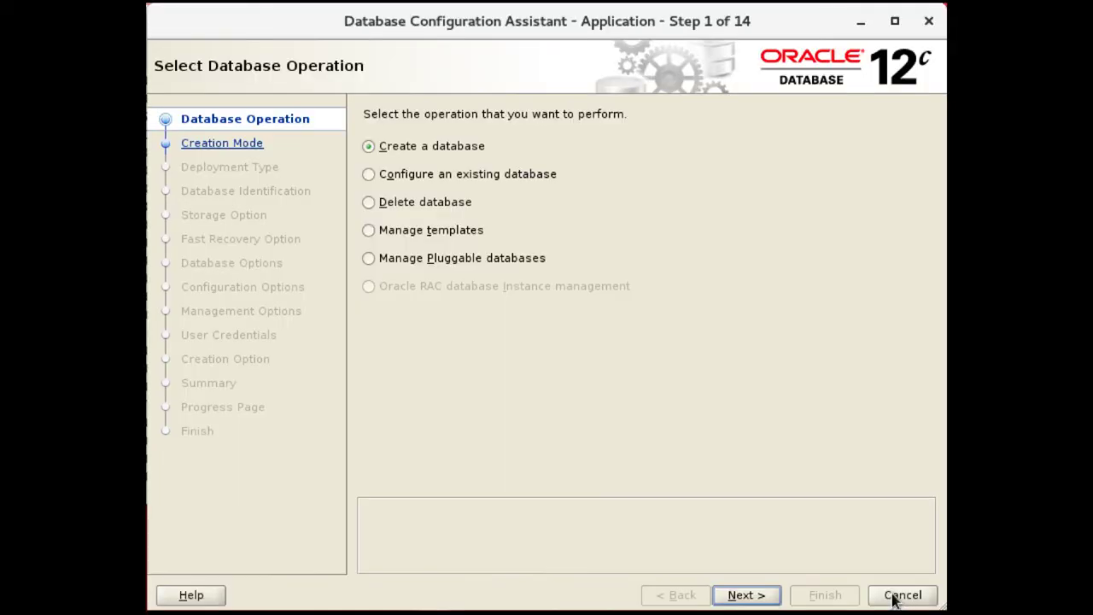
click(457, 232)
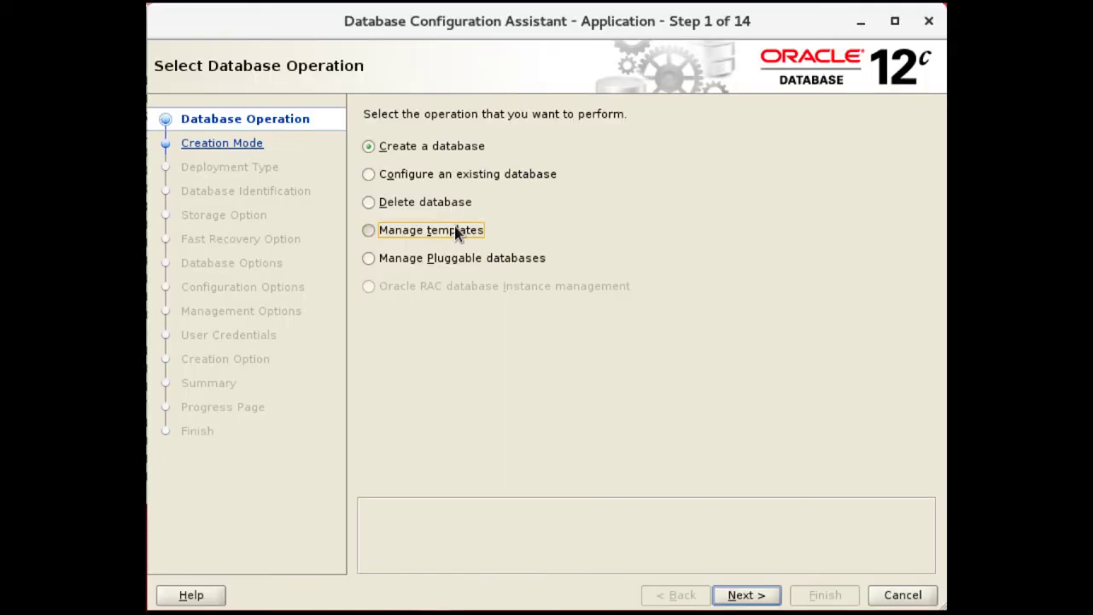
click(747, 596)
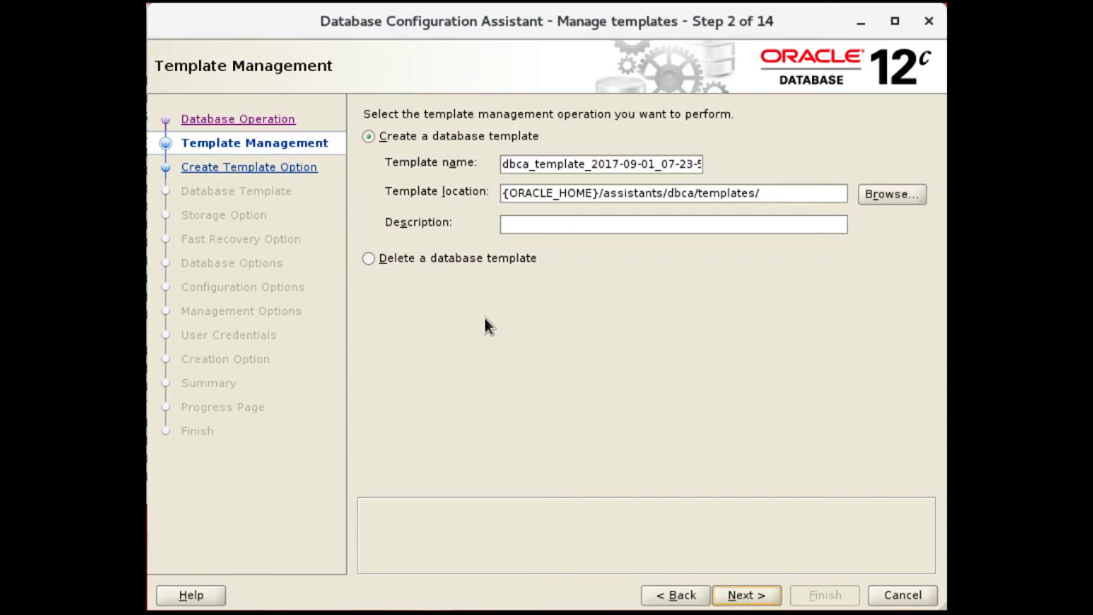
Choose to delete the Test template and finish from its summary
click(430, 259)
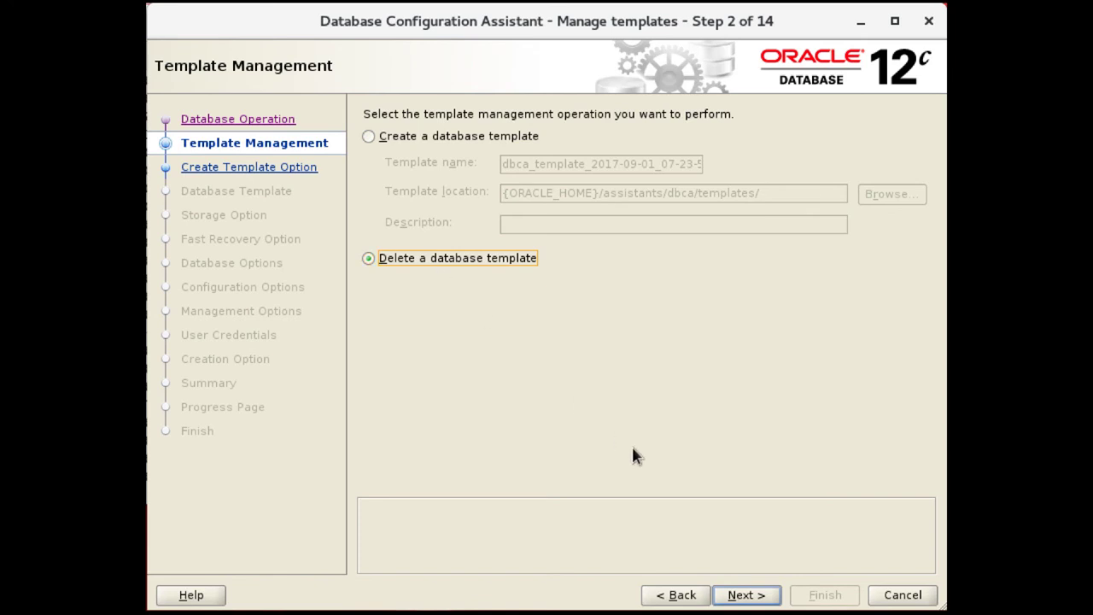
click(745, 601)
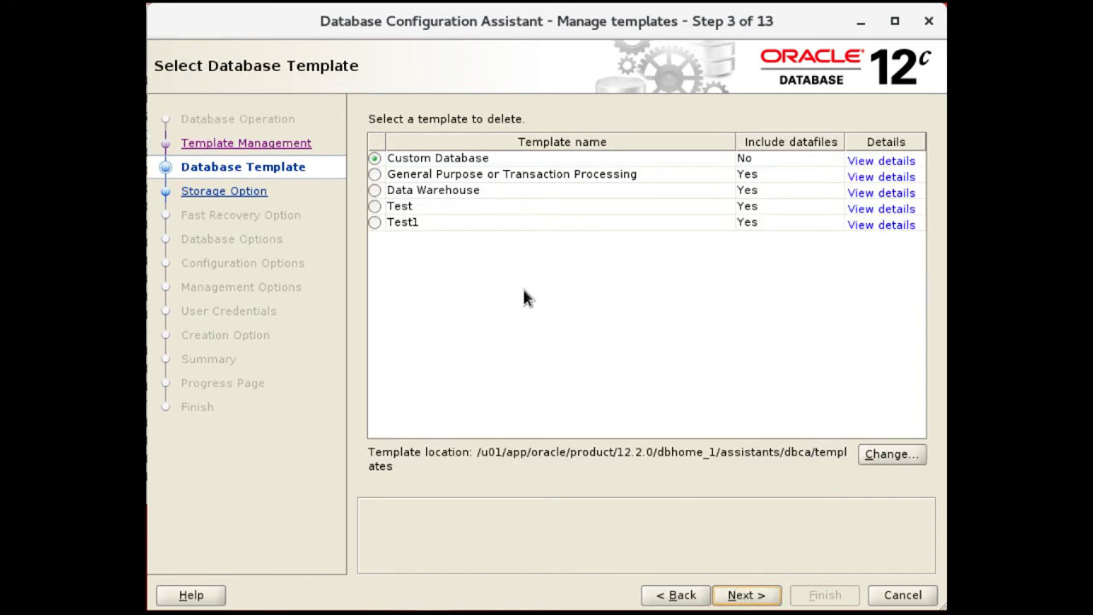
click(374, 206)
click(747, 595)
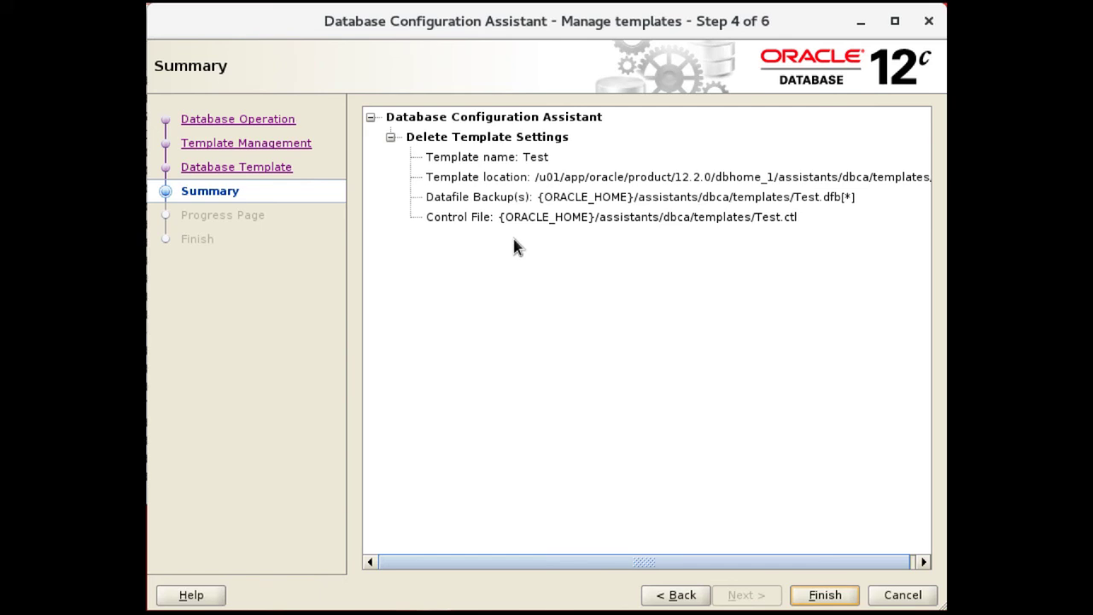
click(822, 595)
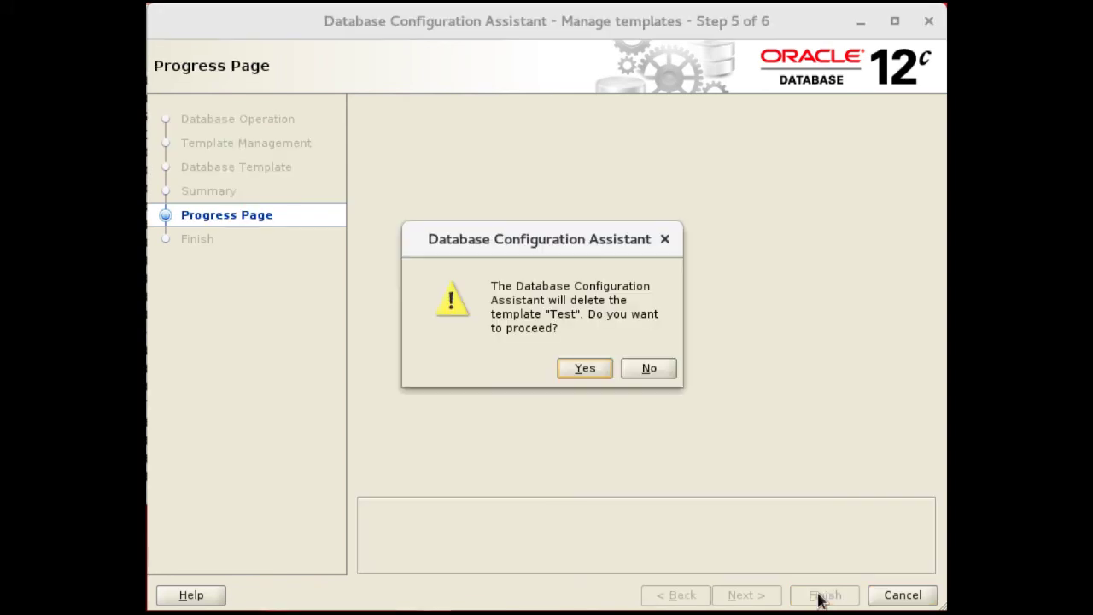
Confirm deleting the Test template and close DBCA once it completes
click(591, 374)
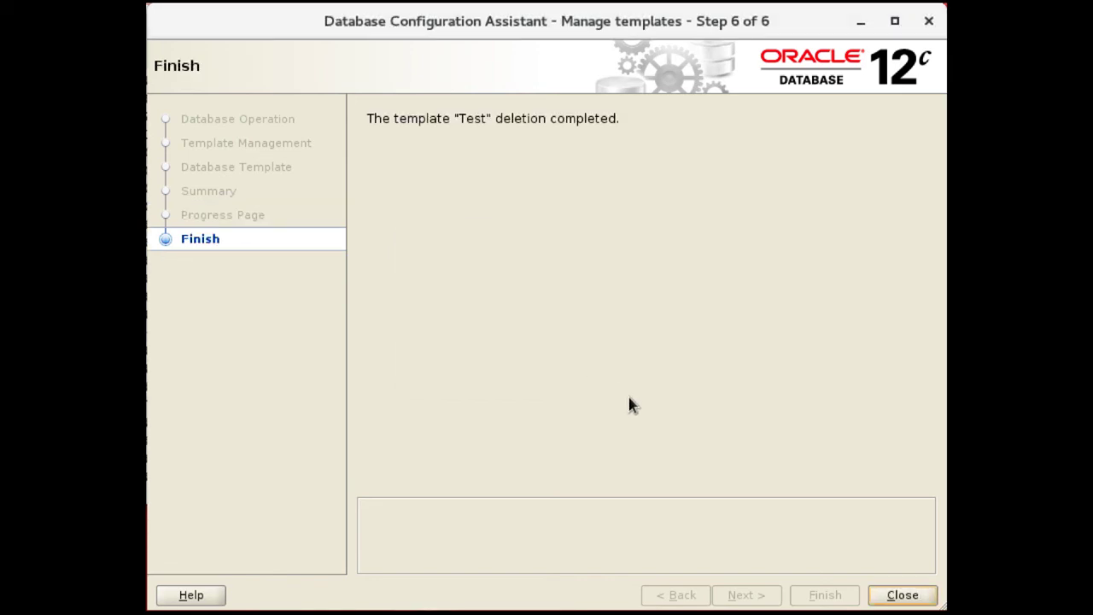
click(903, 595)
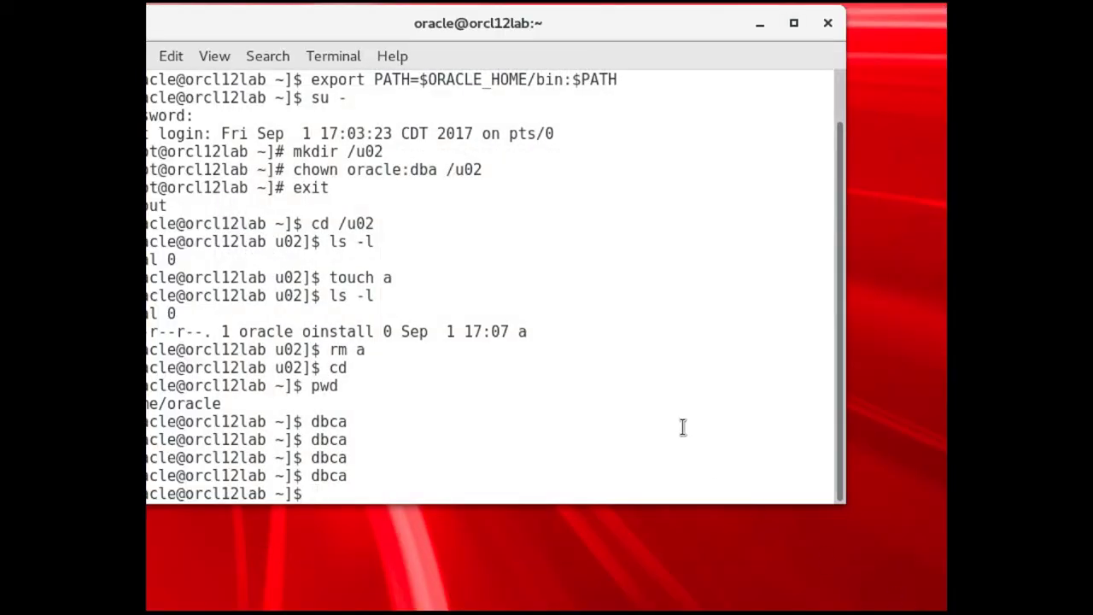
Run dbca in the terminal to reopen the Configuration Assistant
text(dbca)
key(Return)
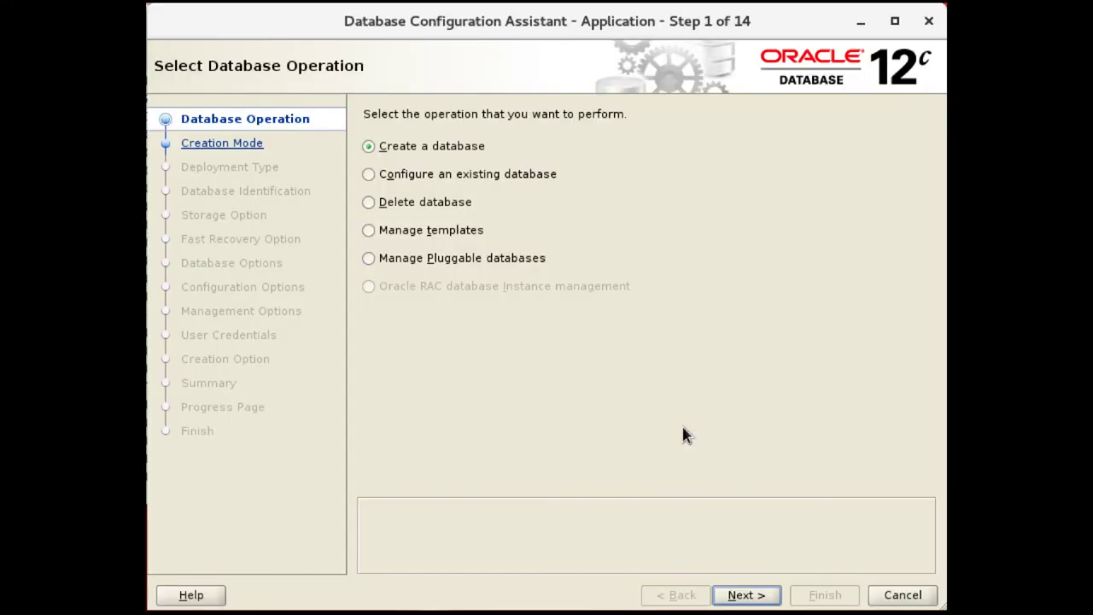
Choose Manage Pluggable databases > Create a Pluggable database and connect to container test as sys
click(399, 258)
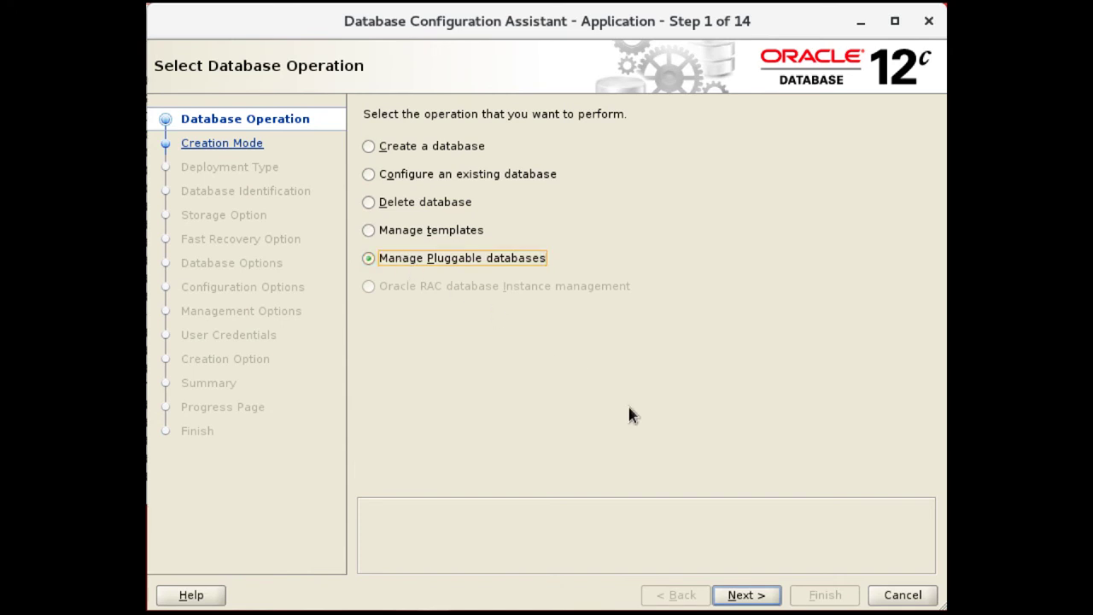
click(751, 593)
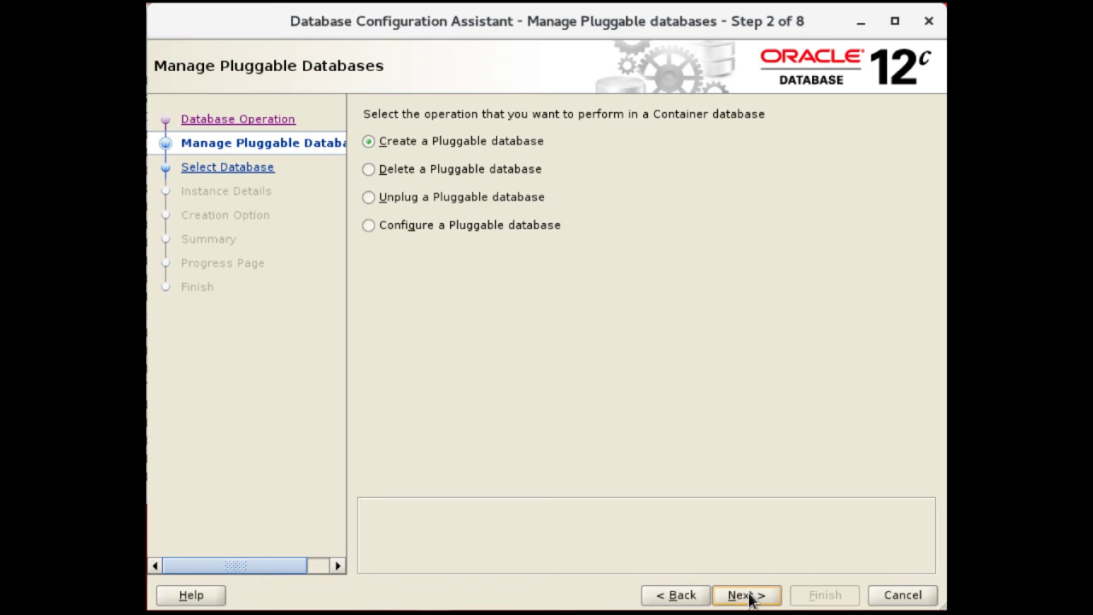
click(747, 595)
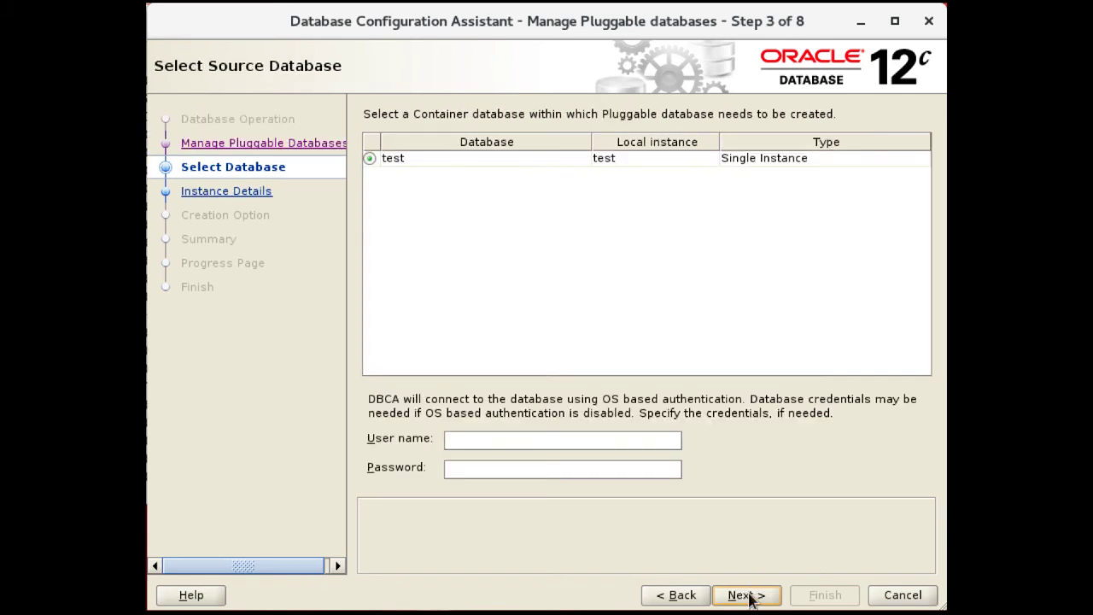
click(609, 443)
text(sys)
key(Tab)
text(*********)
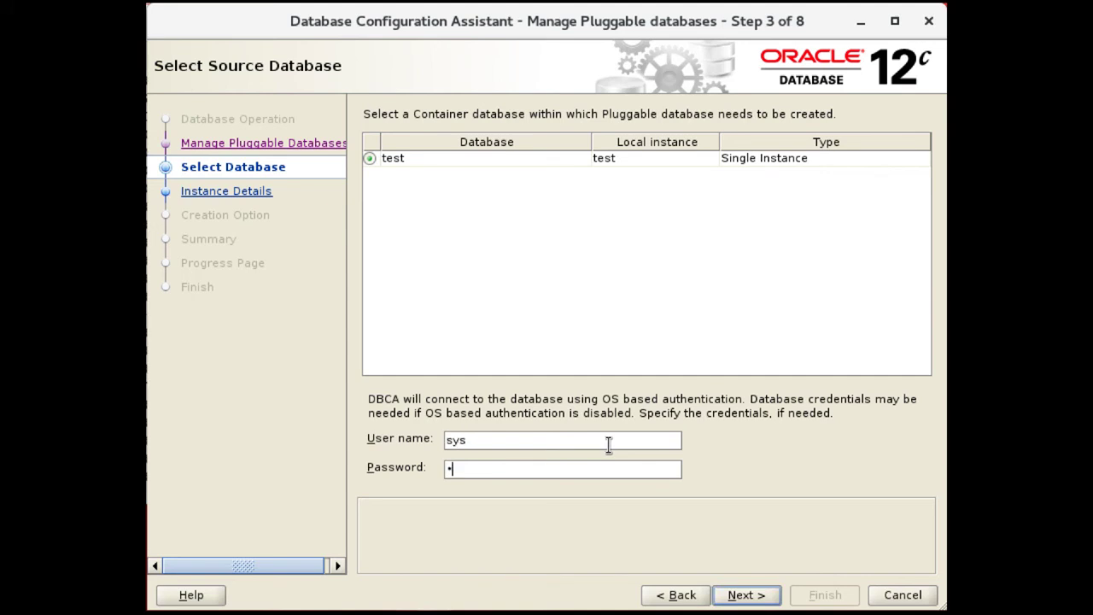
text(*)
click(750, 598)
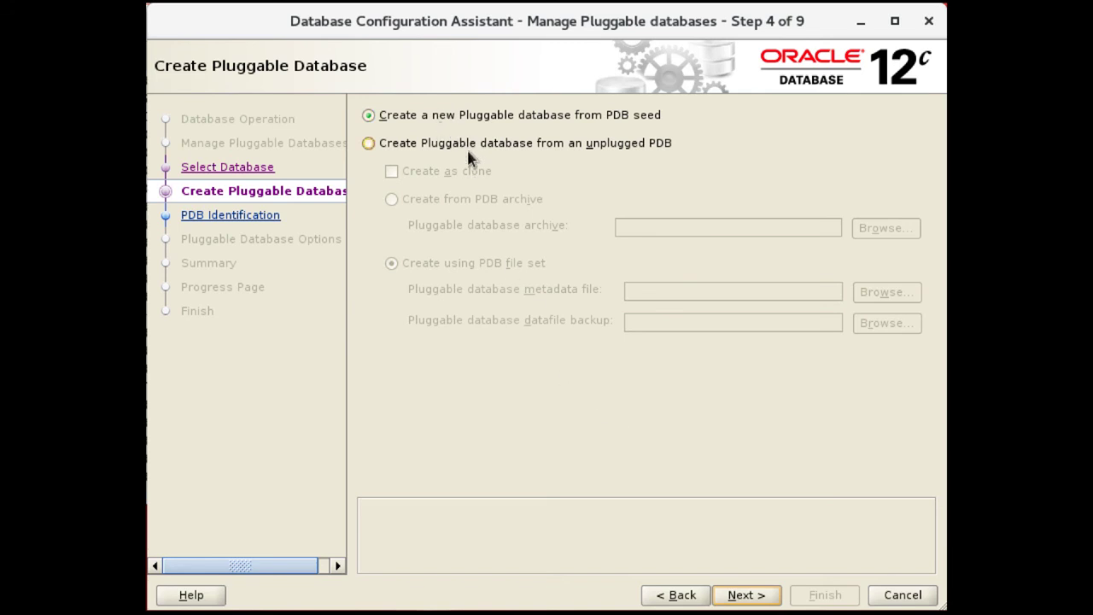
Create the PDB from the seed, named testpdb2, with admin user pdbadmin and a confirmed password
click(733, 600)
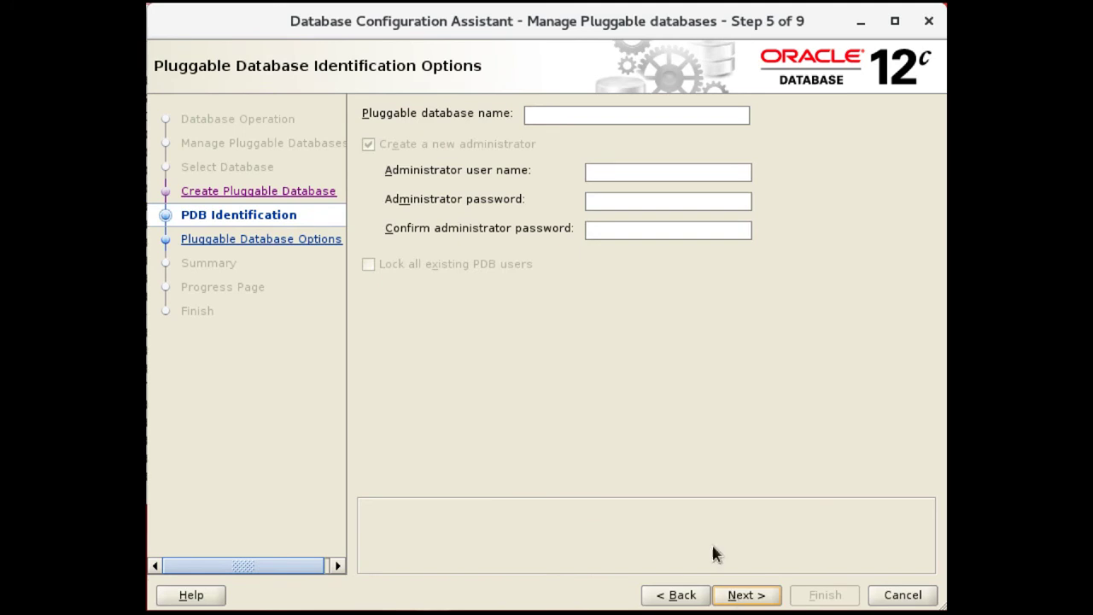
click(544, 116)
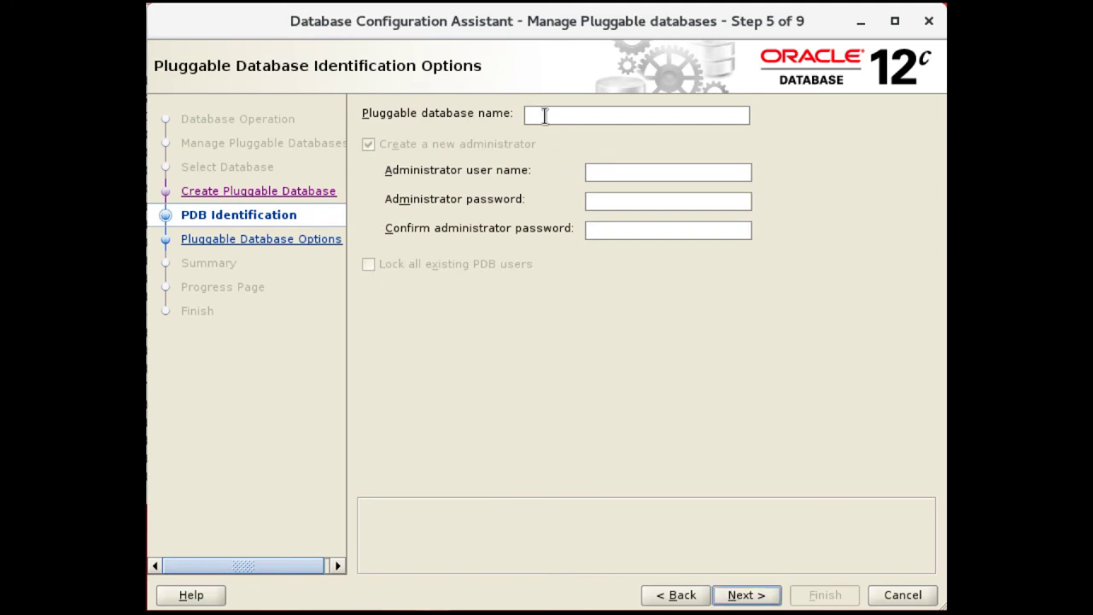
text(testpdb2)
click(629, 174)
text(pdbadmin)
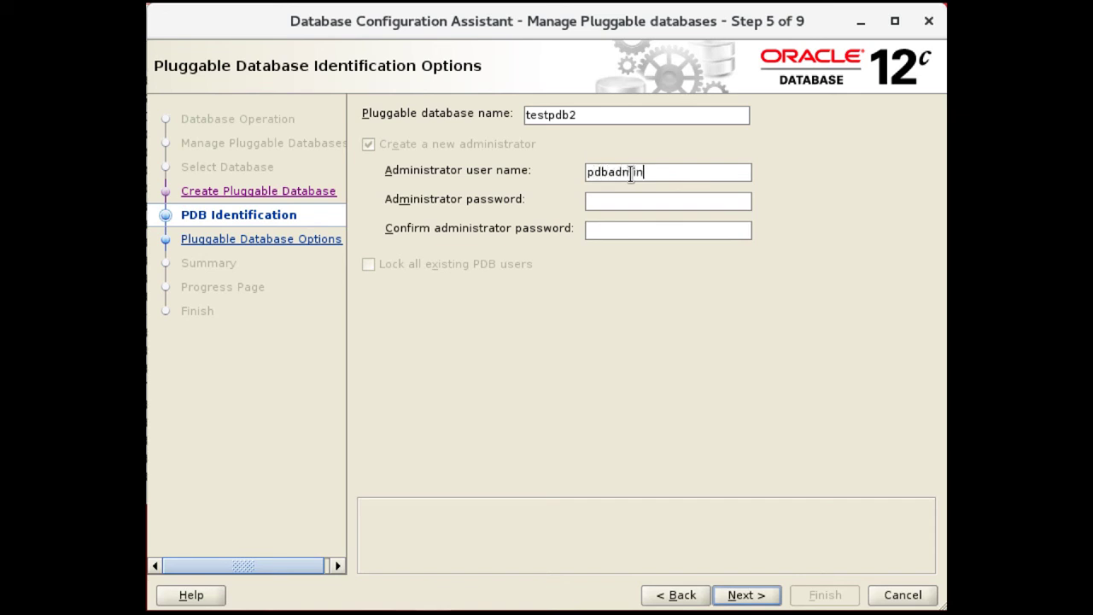
key(Tab)
text(oracle4U12)
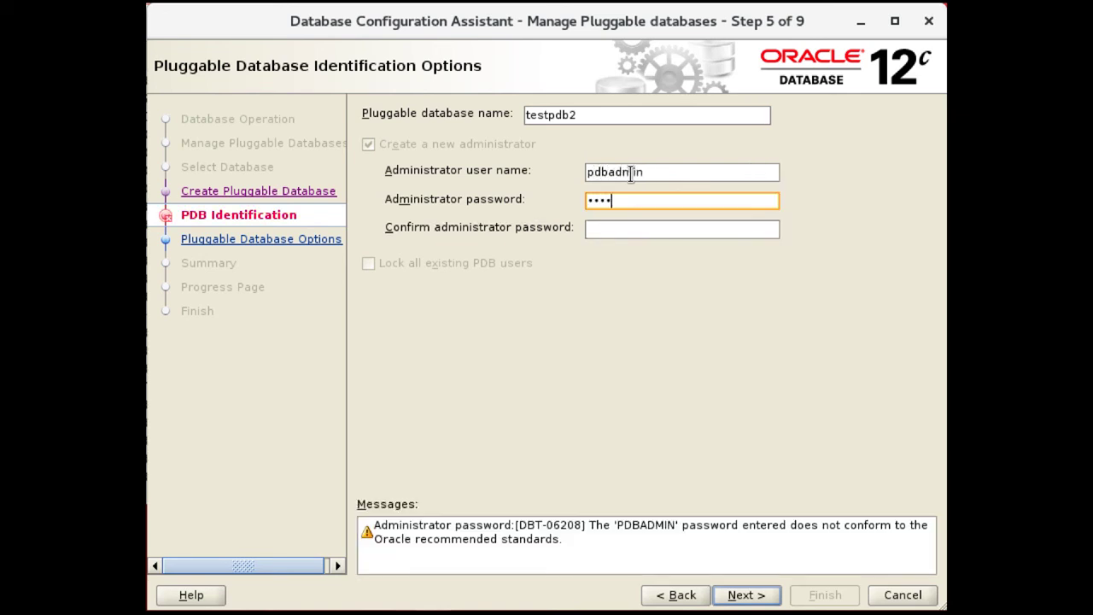
key(Tab)
text(oracle4U)
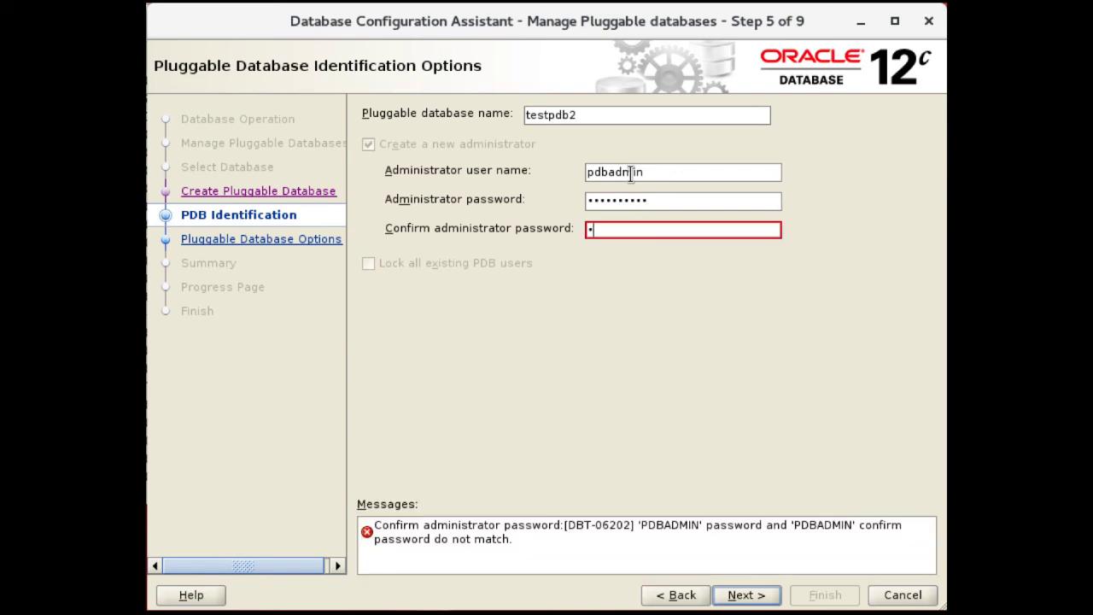
text(12)
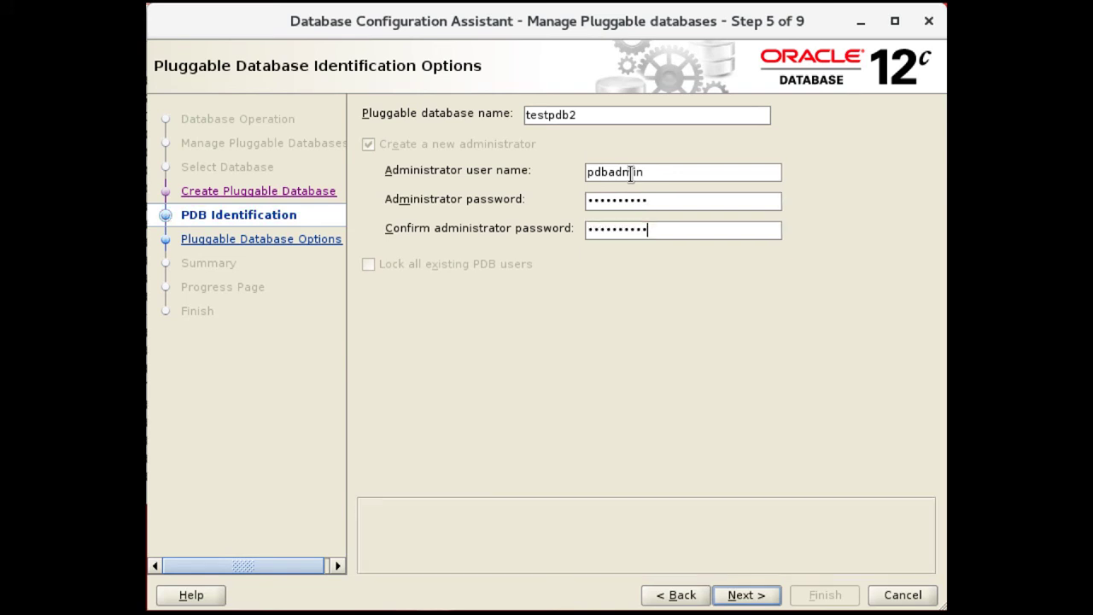
click(744, 593)
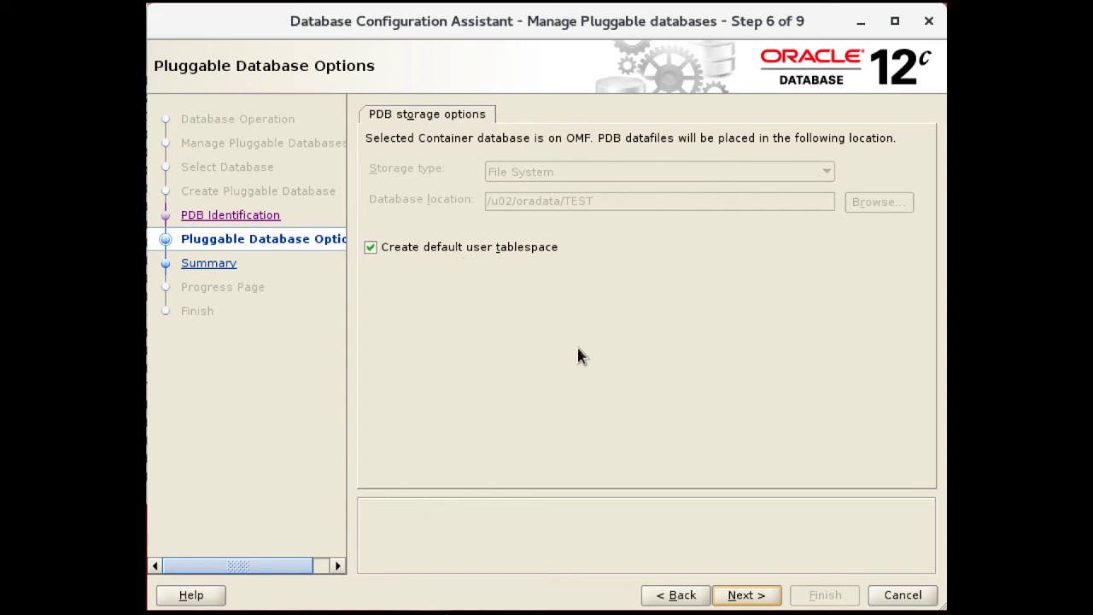
Accept the storage options, finish the summary to create testpdb2, and close DBCA afterwards
click(748, 596)
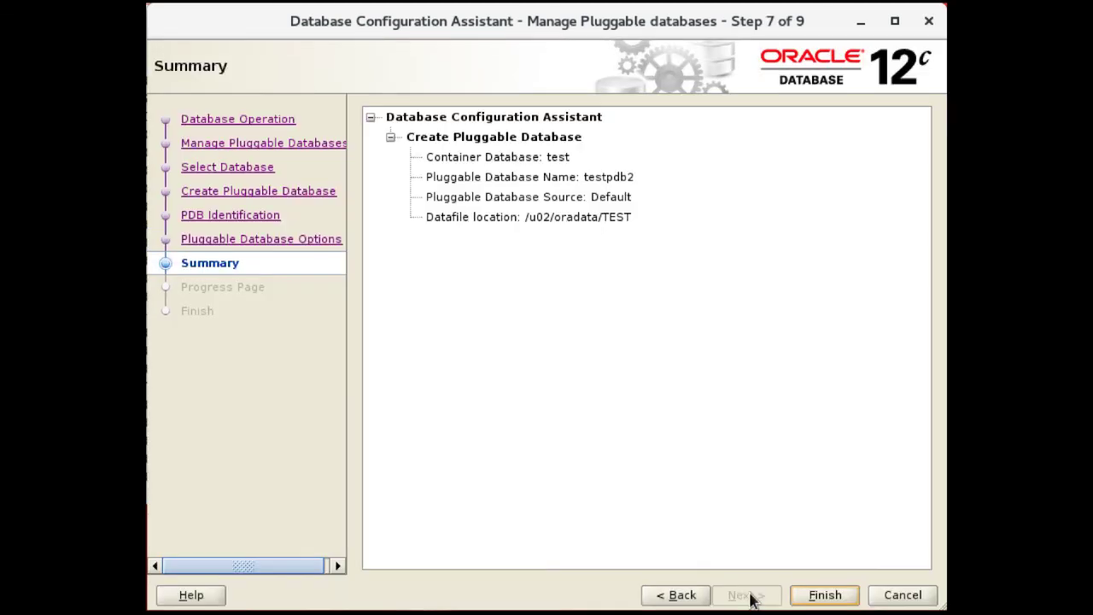
click(818, 598)
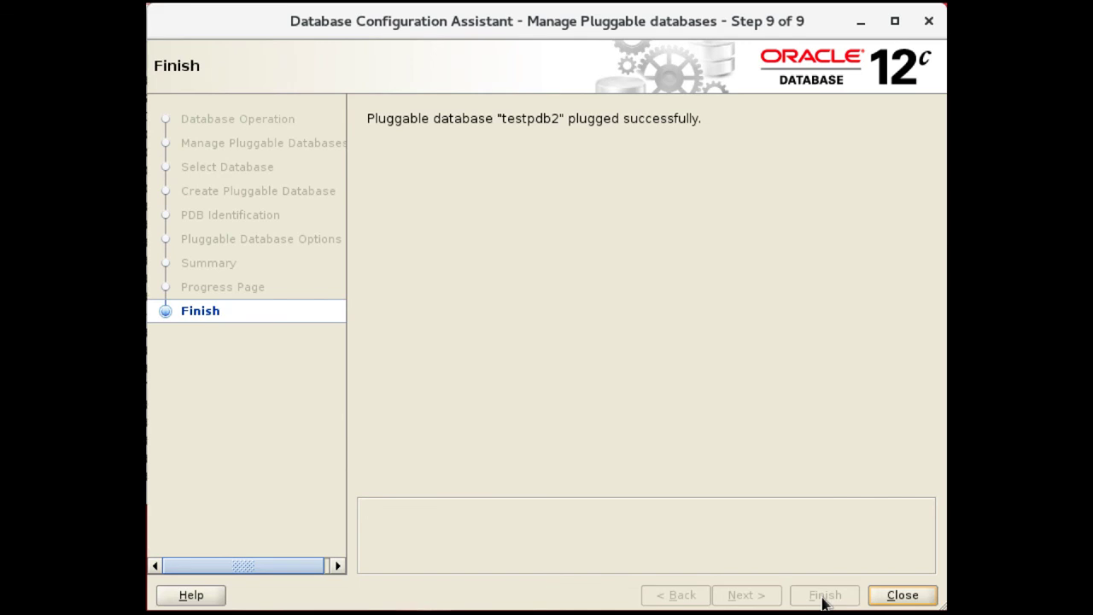
click(902, 595)
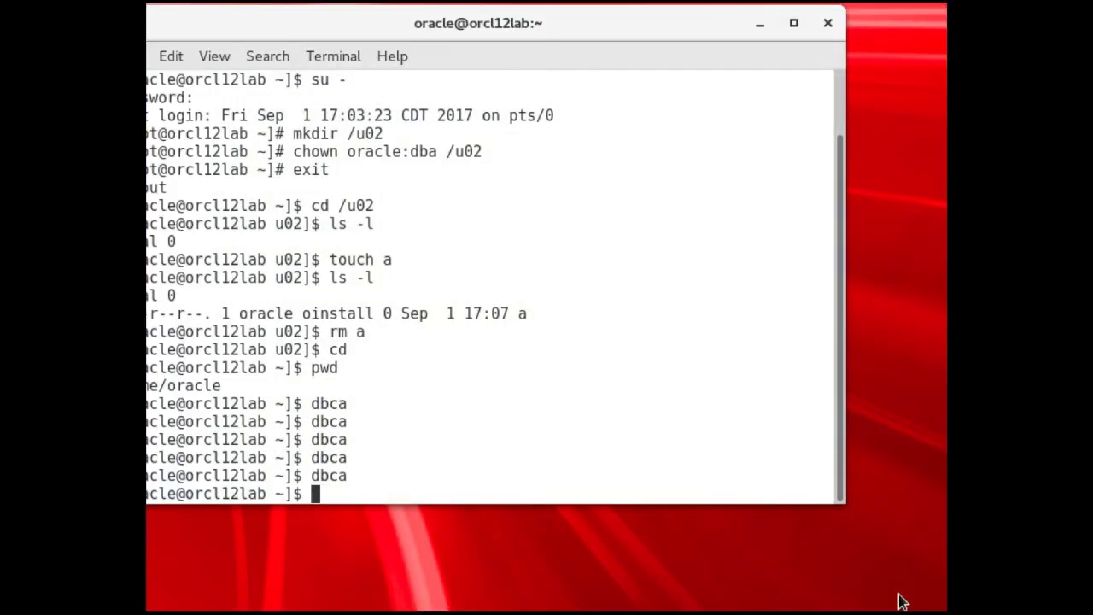
Run dbca from the terminal prompt
text(dbca)
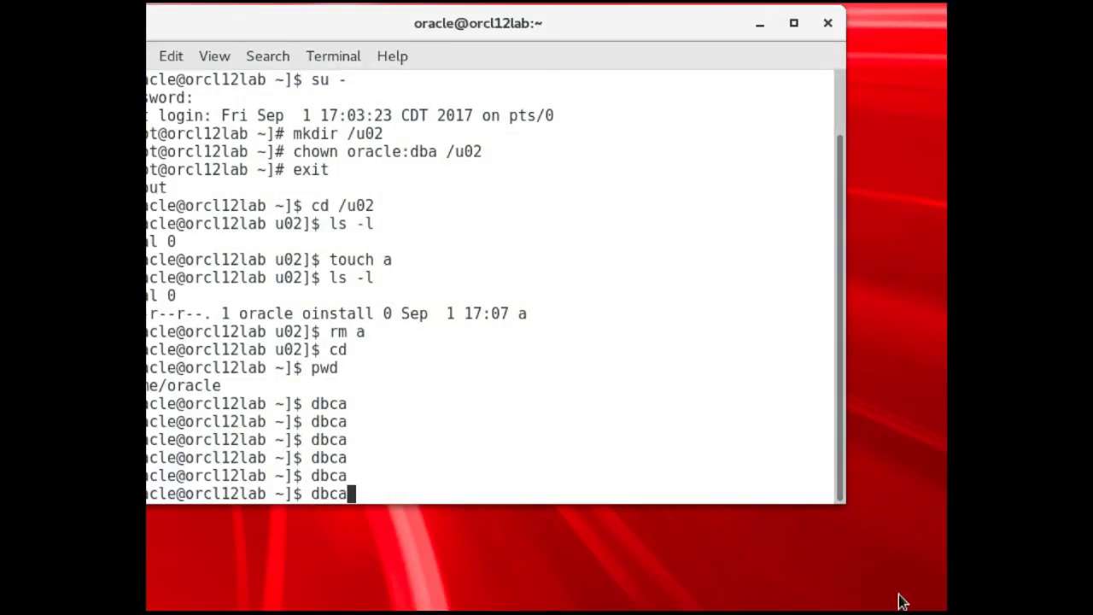
key(Return)
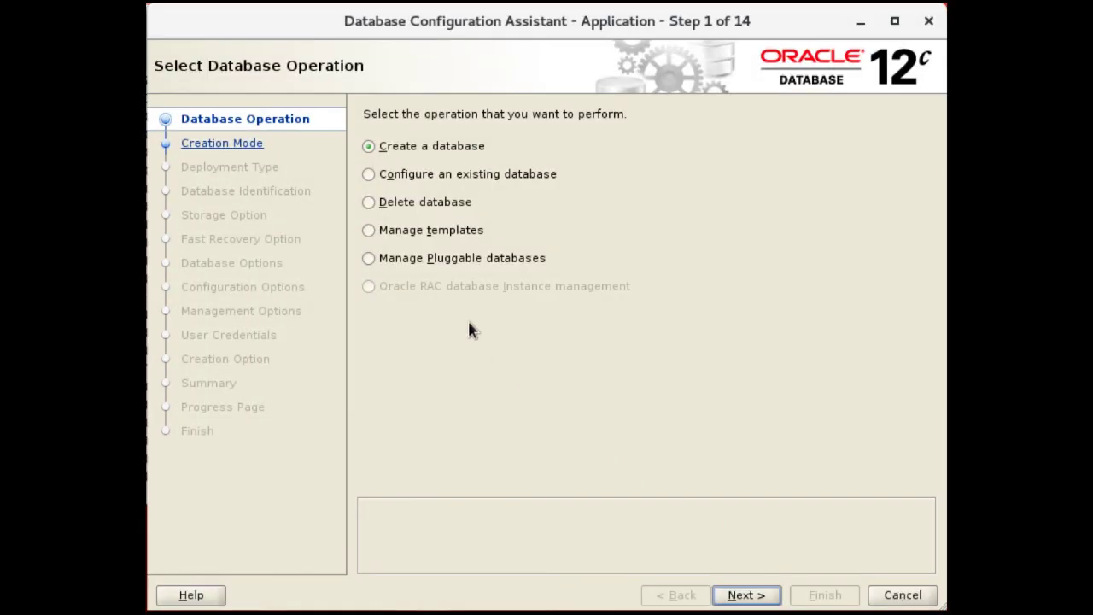
Choose Manage Pluggable databases > Delete a Pluggable database and connect to container test as sys
click(443, 261)
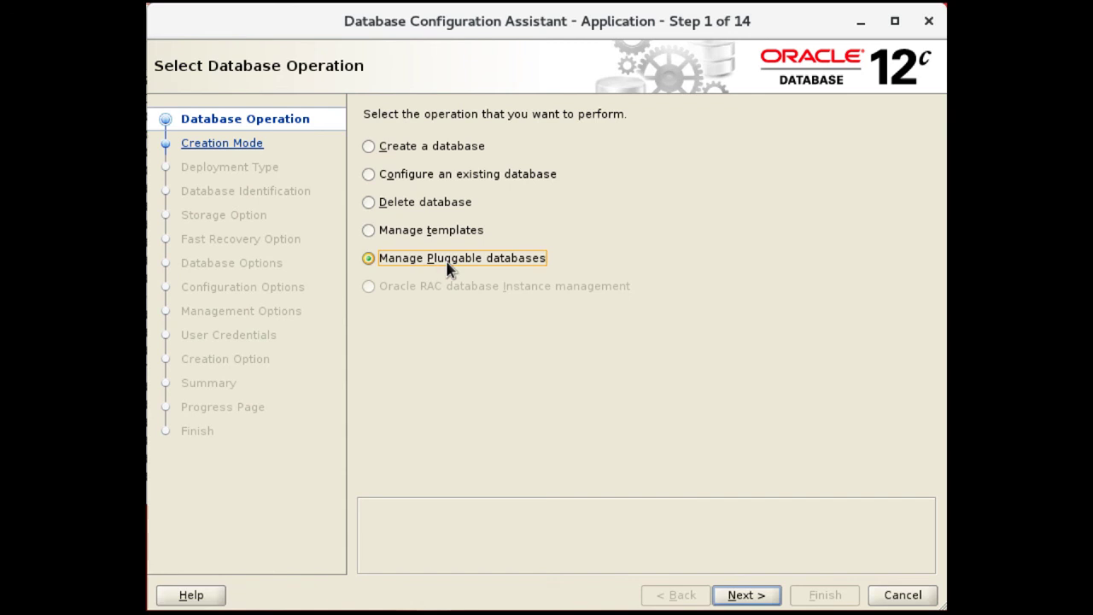
click(750, 593)
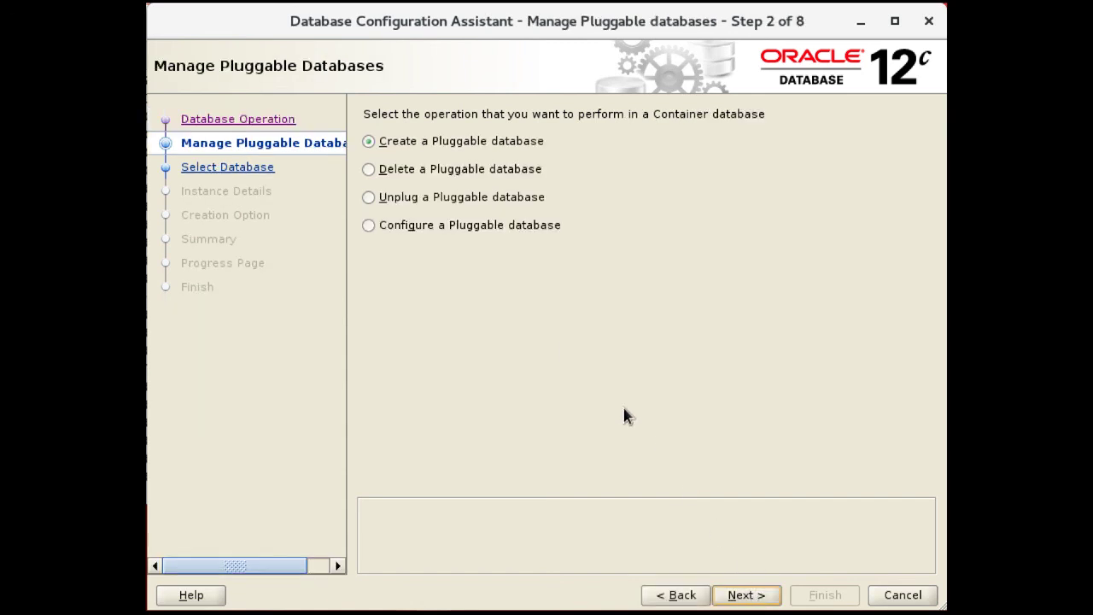
click(448, 175)
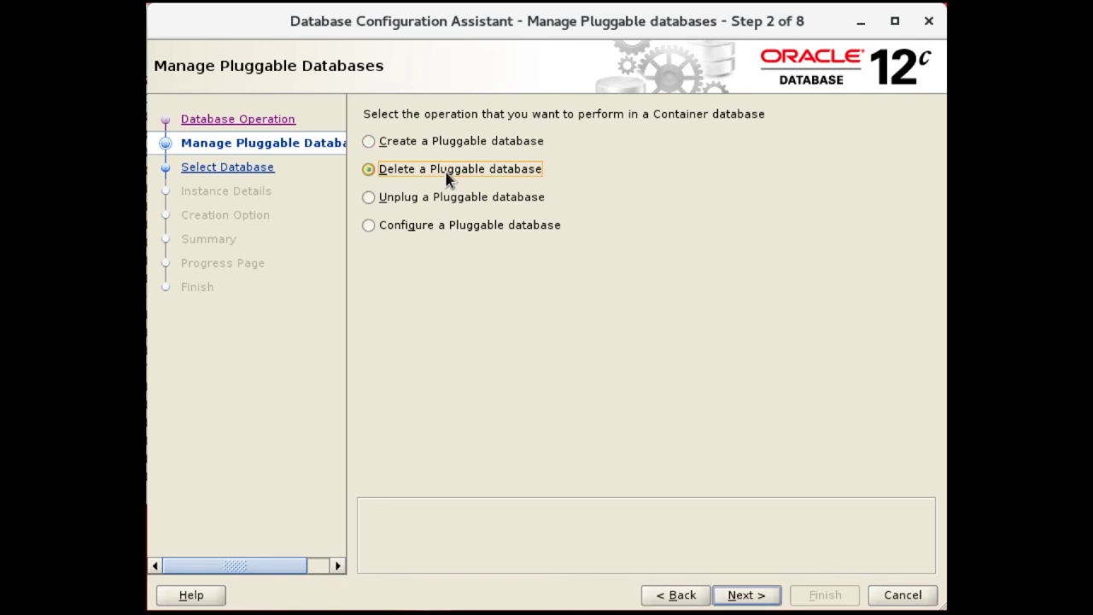
click(750, 595)
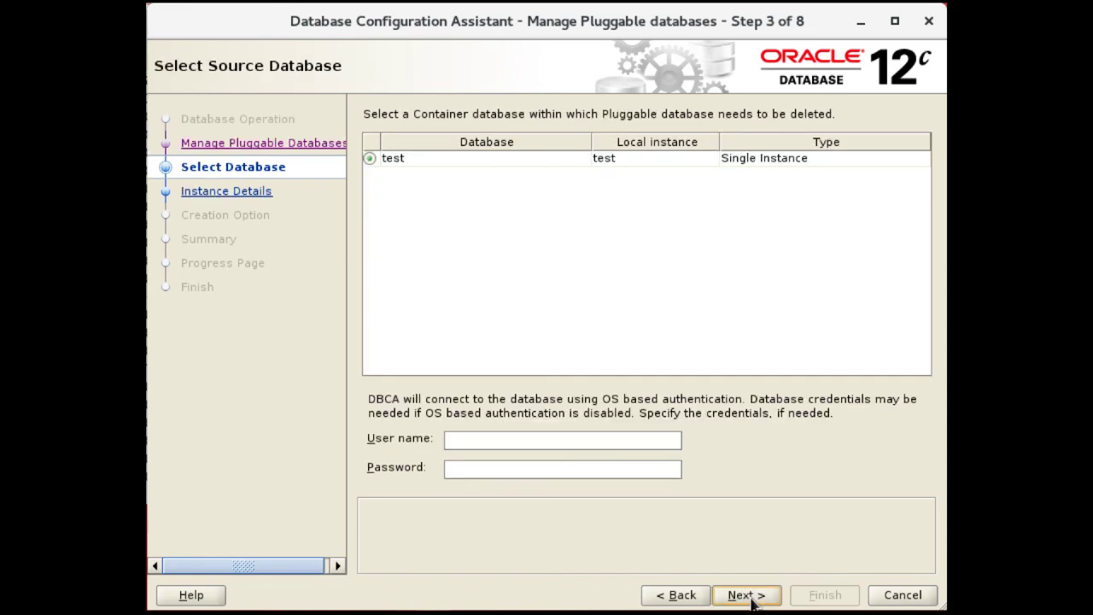
click(602, 440)
text(sys)
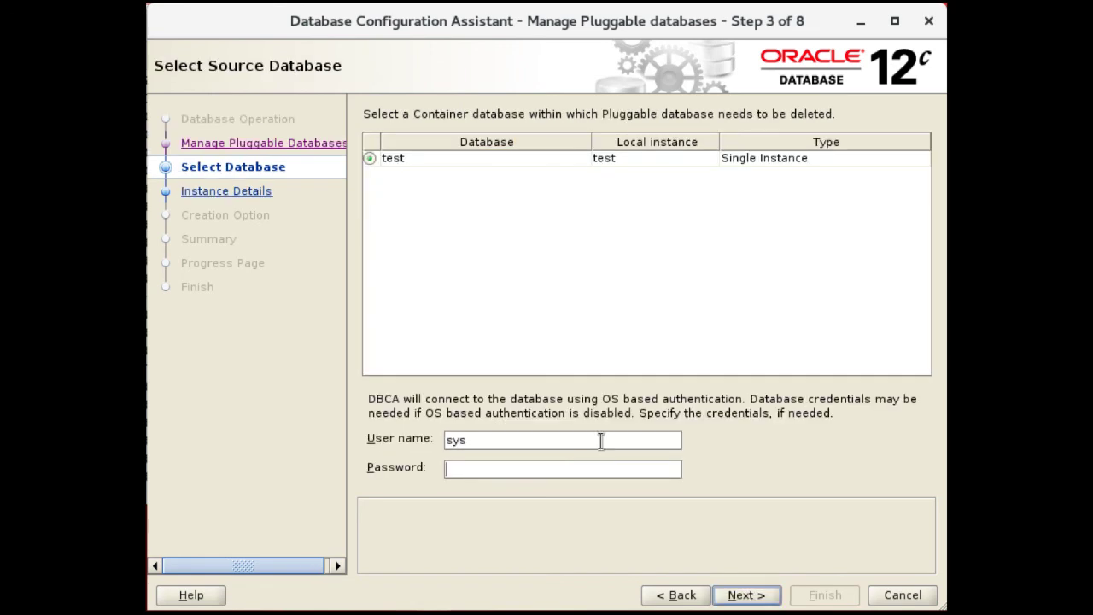
key(Tab)
text(••••••••••)
click(747, 596)
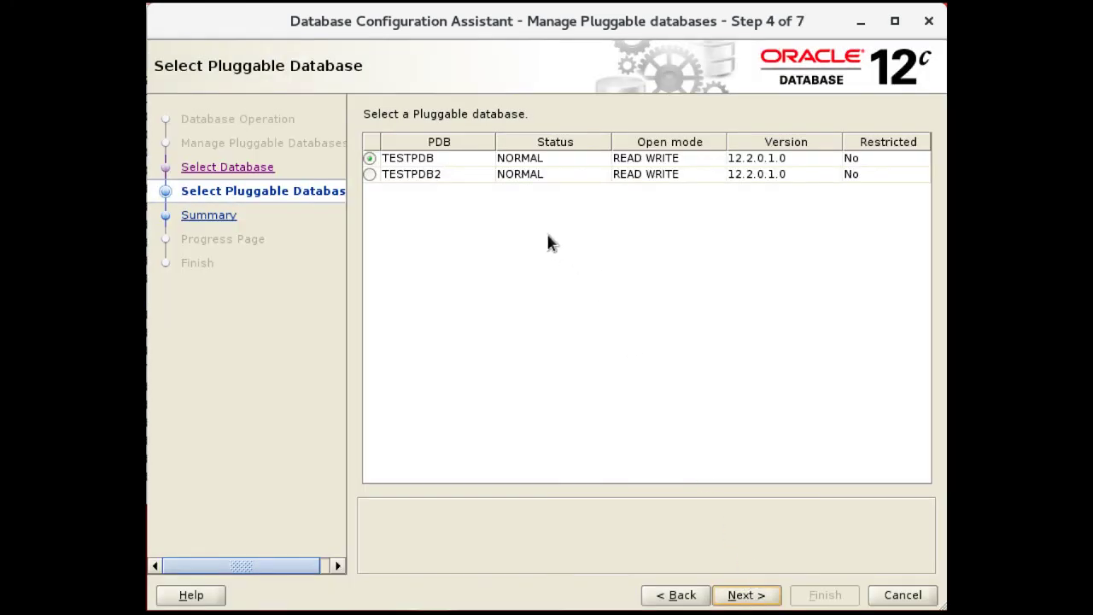
Select TESTPDB2 for deletion, finish the deletion, and close DBCA after it succeeds
click(404, 177)
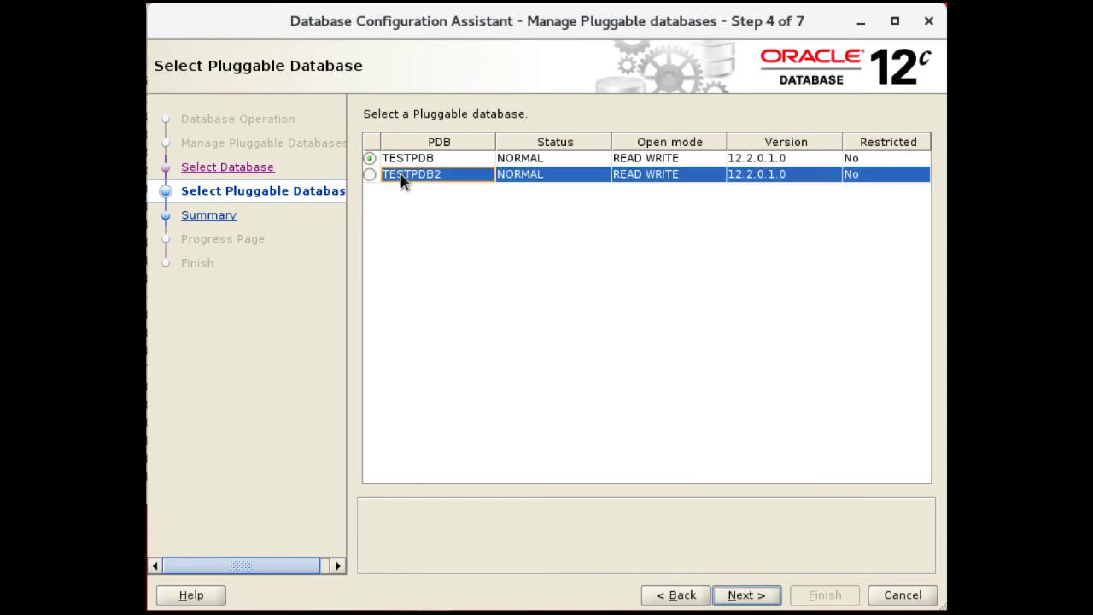
click(370, 175)
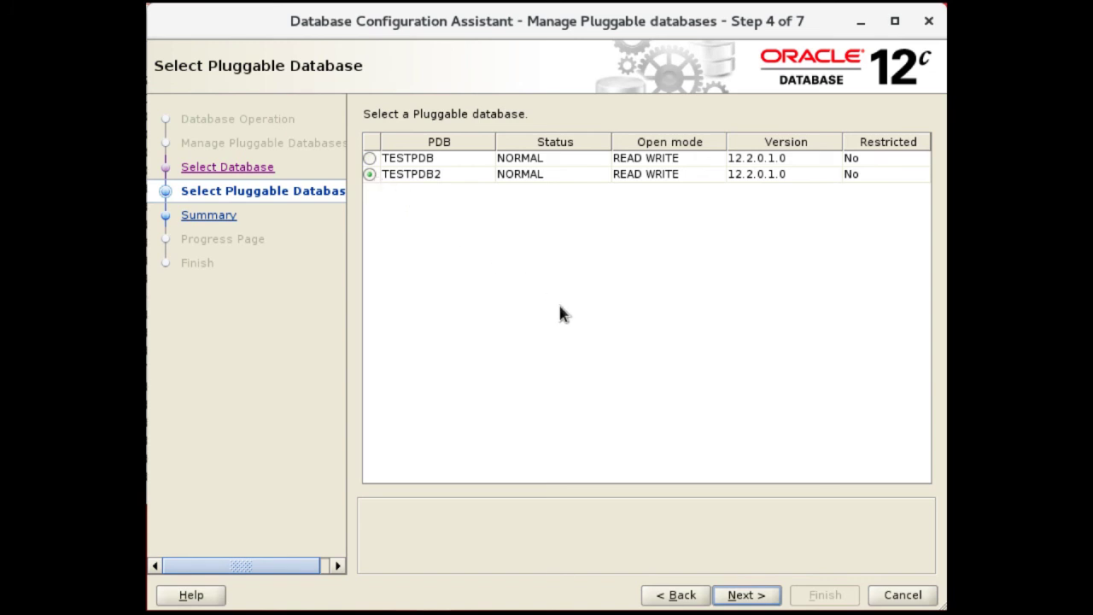
click(740, 596)
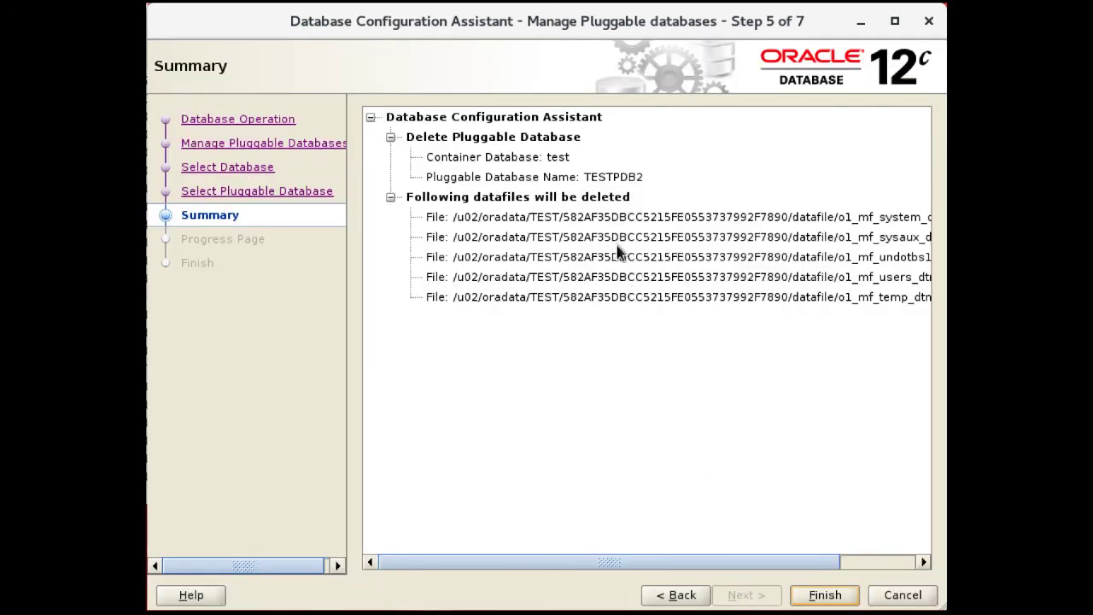
click(826, 599)
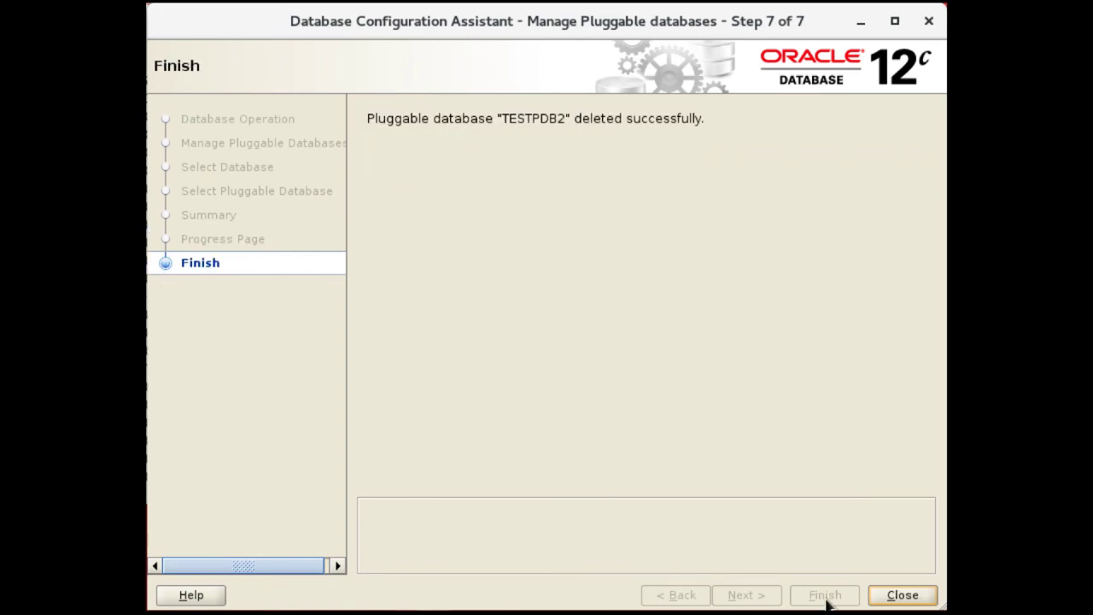
click(902, 596)
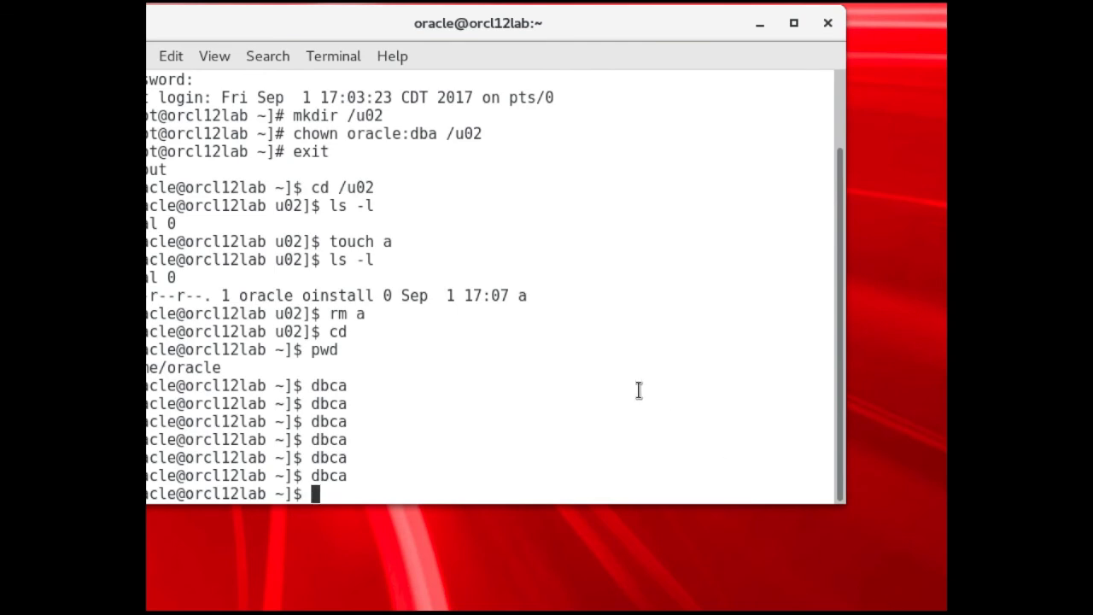
Relaunch dbca from the terminal prompt
text(dbca)
key(Return)
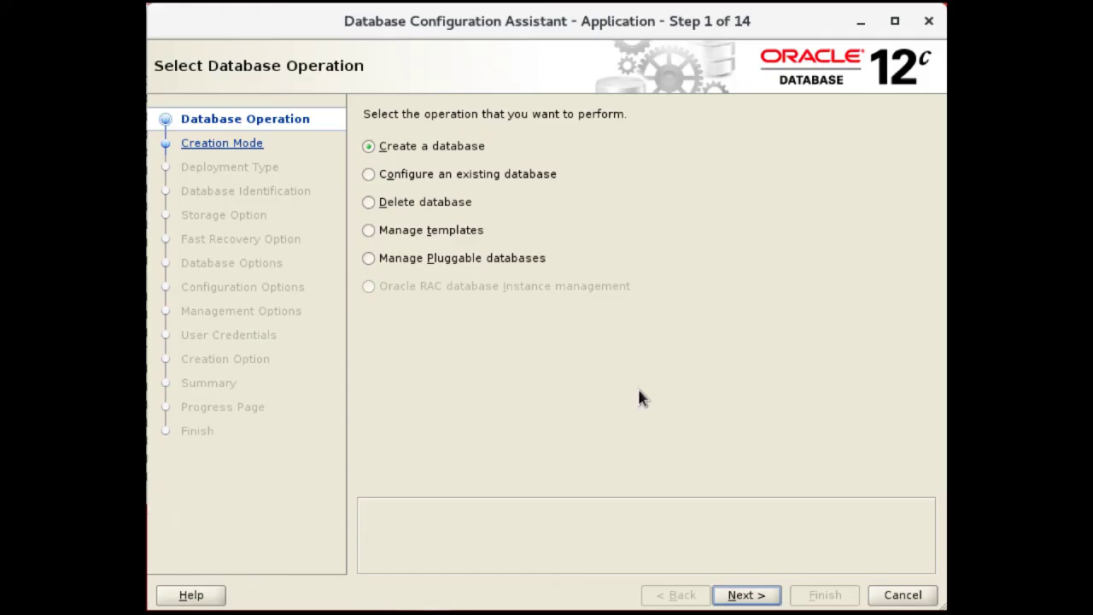
Choose Manage Pluggable databases > Unplug a Pluggable database and connect to container test as sys
click(445, 260)
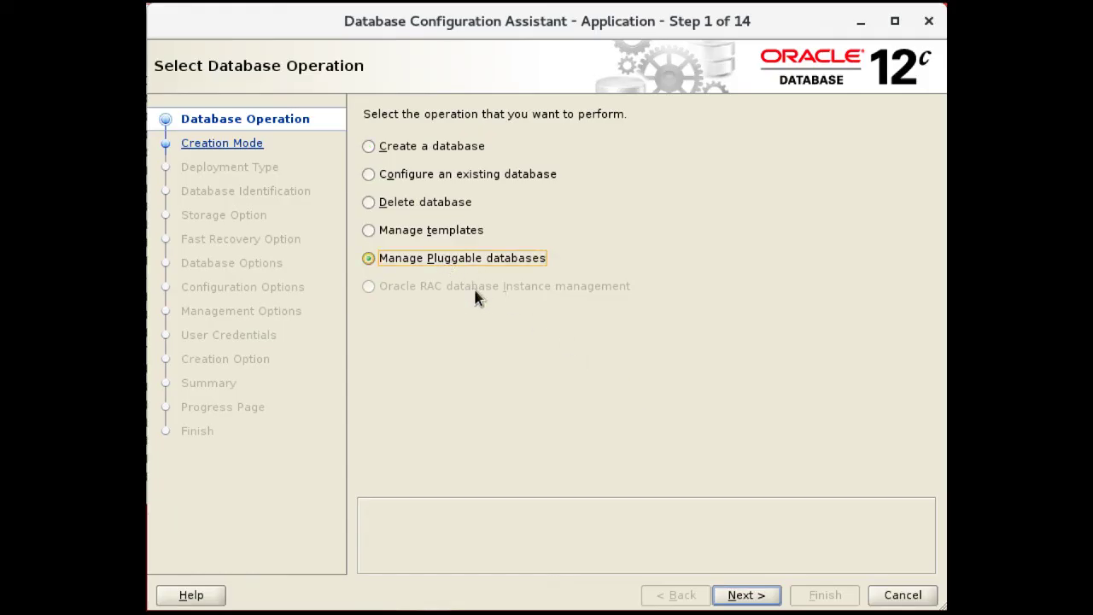
click(749, 594)
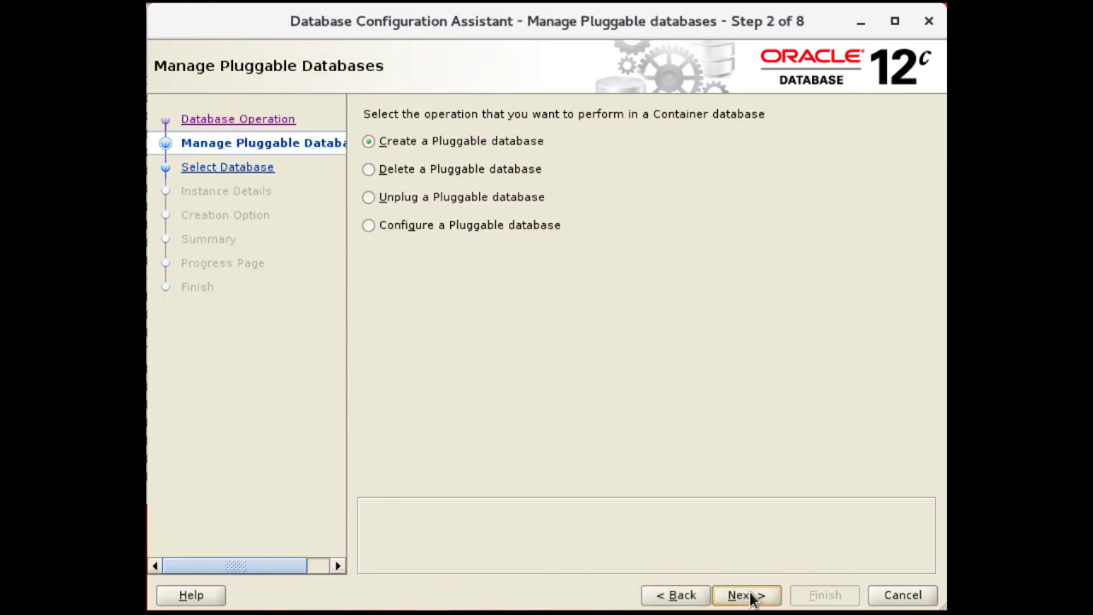
click(436, 205)
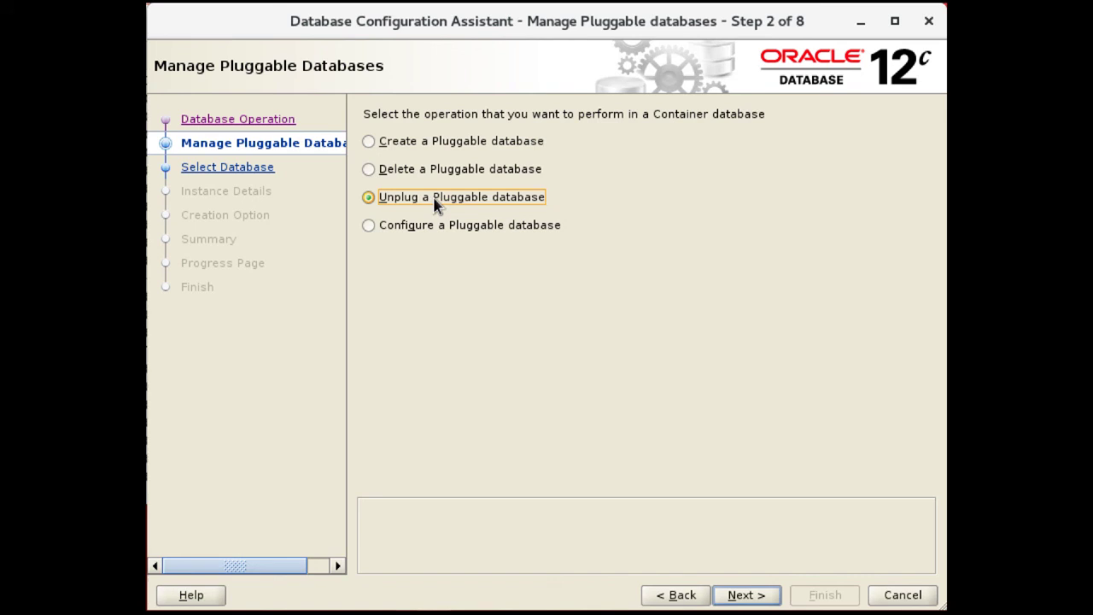
click(737, 593)
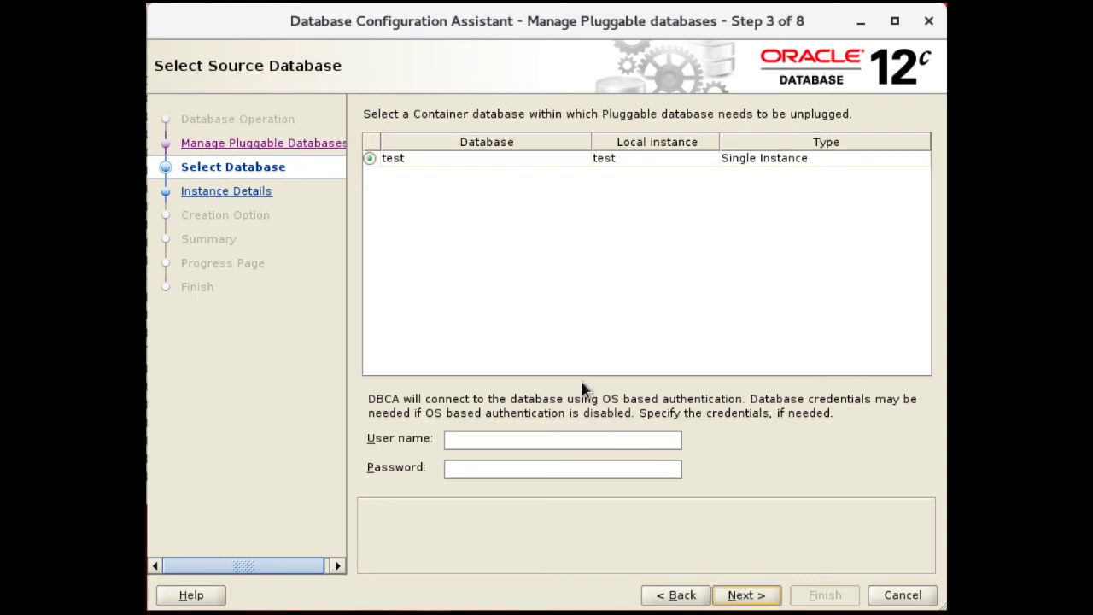
click(545, 443)
text(sys)
key(Tab)
text(oracle_4U)
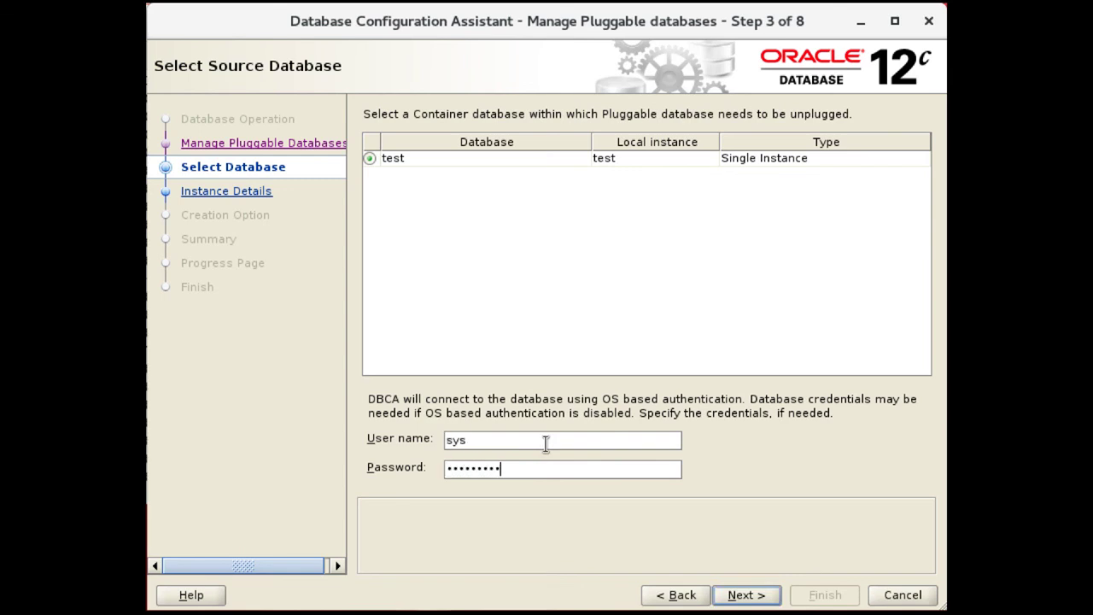
text(*)
key(Return)
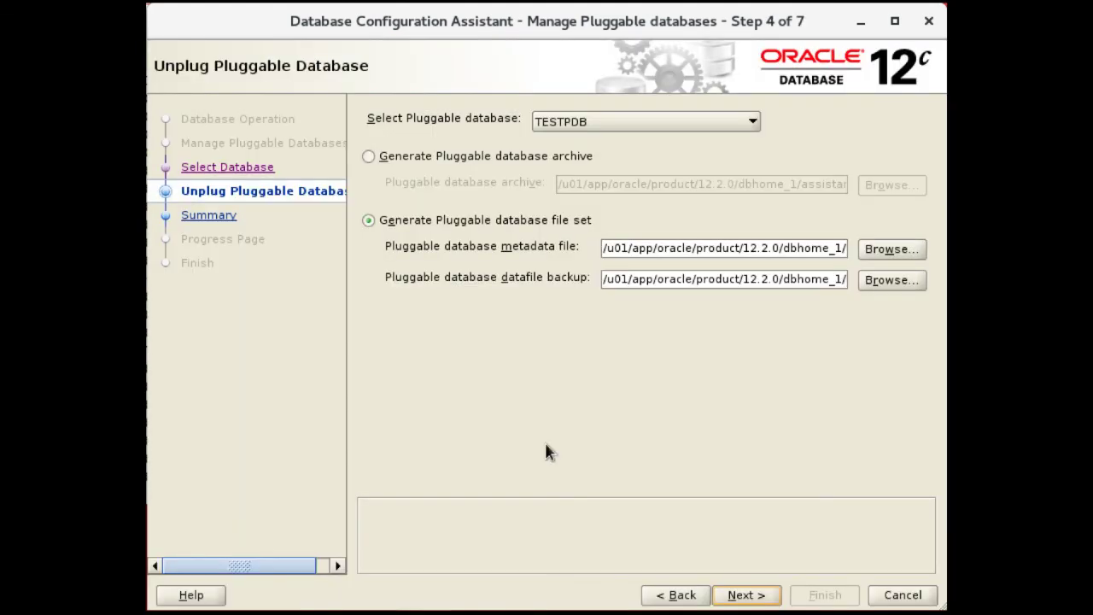
Keep TESTPDB as the PDB to unplug and inspect the single .pdb archive file option
click(554, 121)
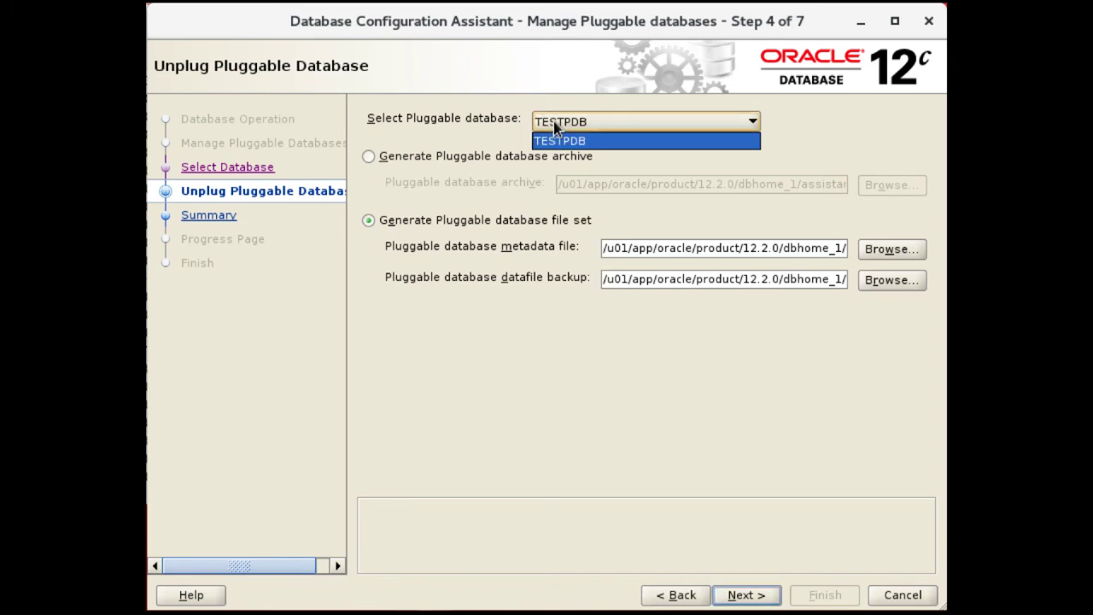
click(554, 121)
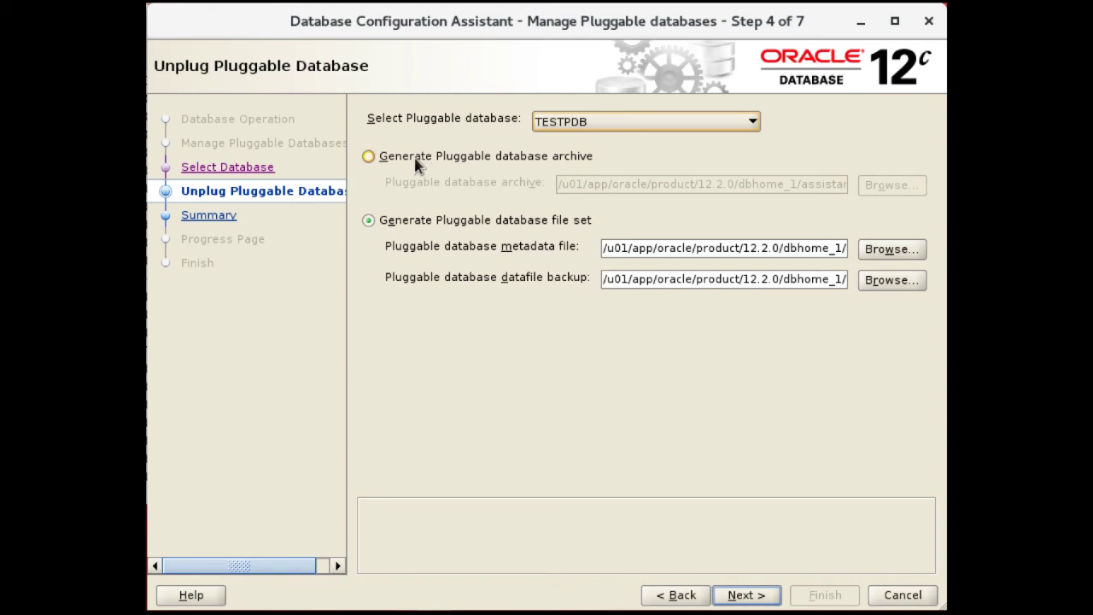
click(508, 160)
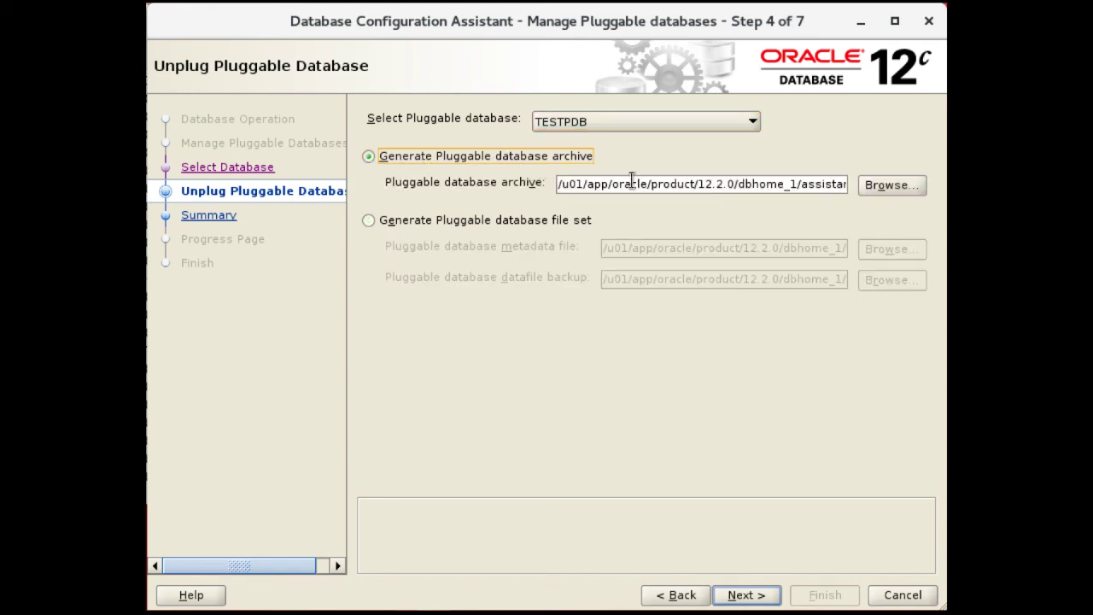
double_click(802, 184)
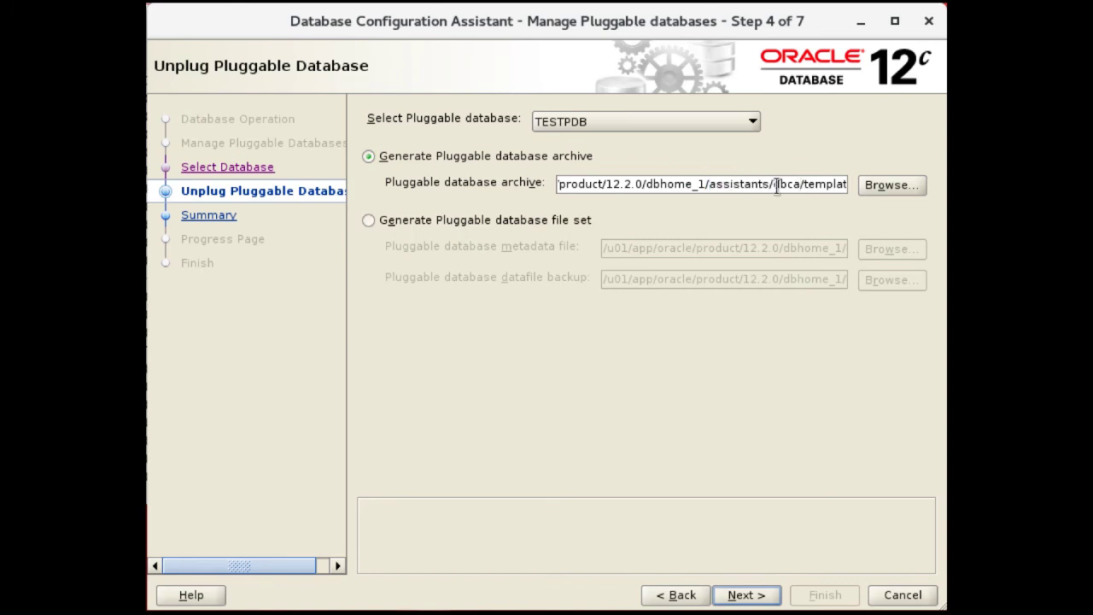
triple_click(803, 184)
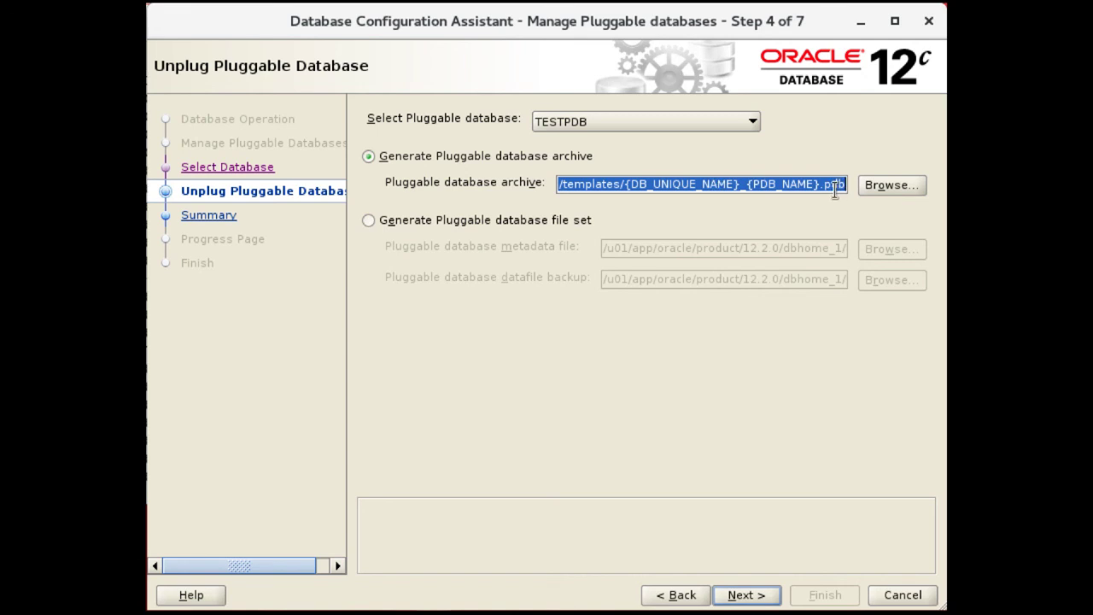
Switch to Generate Pluggable database file set and review the .xml metadata and .dfb backup paths
click(417, 224)
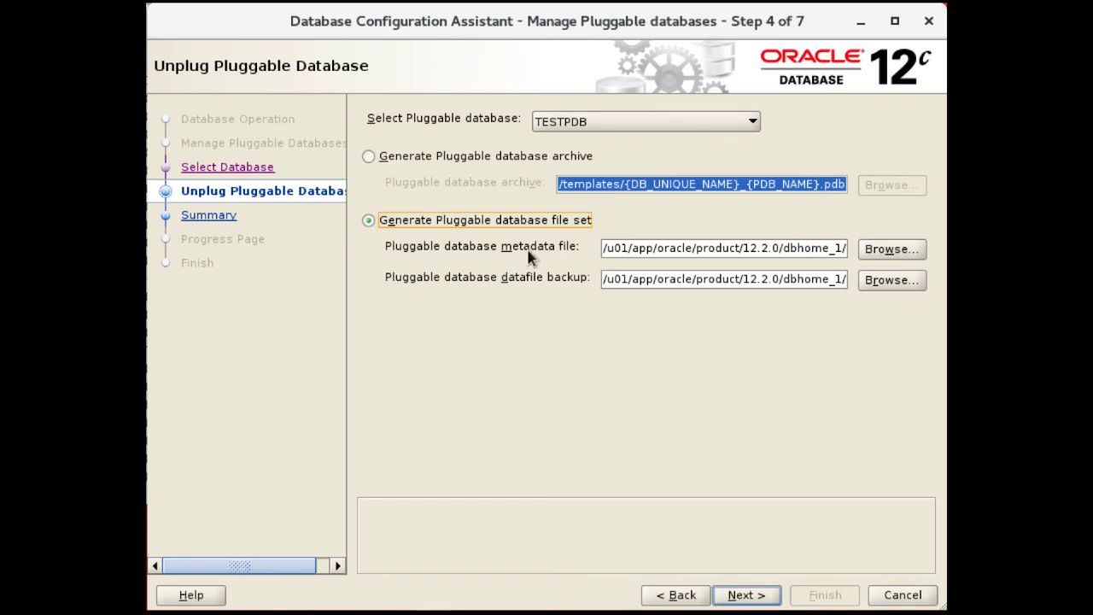
drag(796, 284, 904, 282)
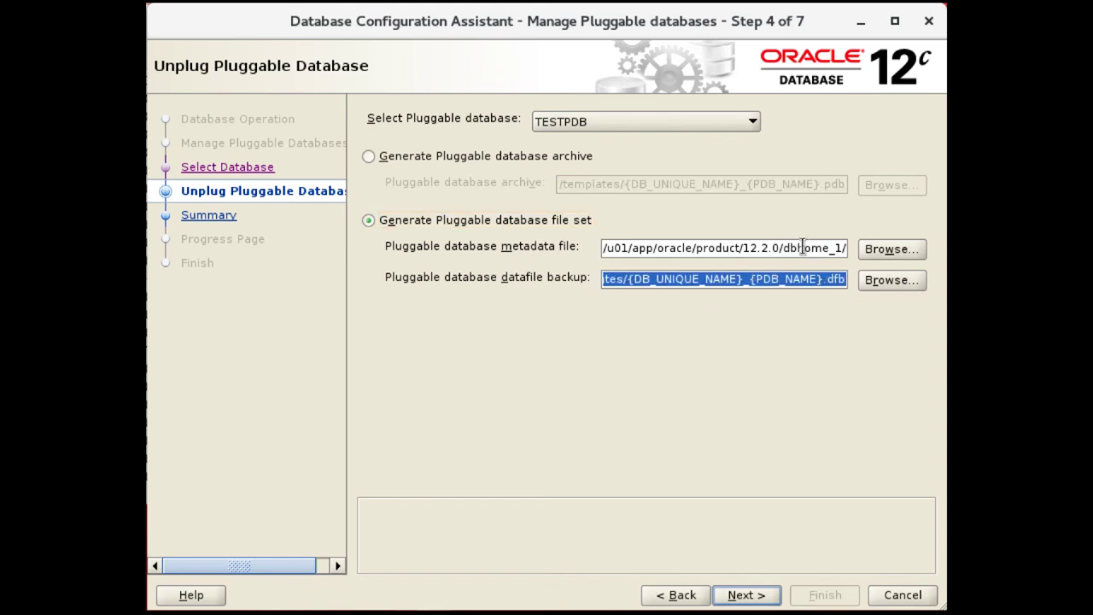
drag(827, 248, 891, 249)
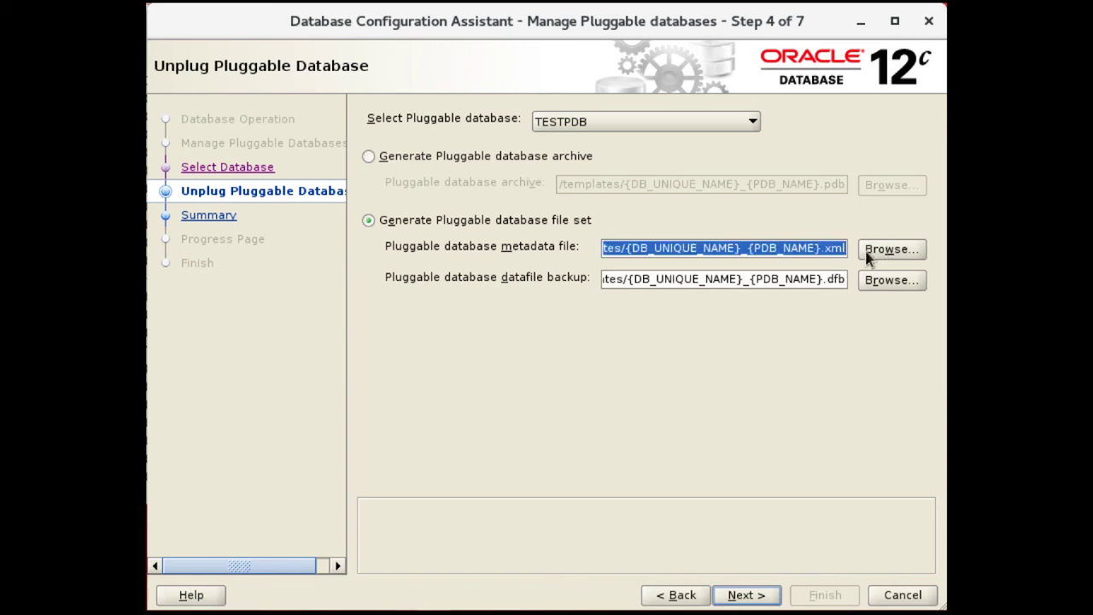
click(824, 250)
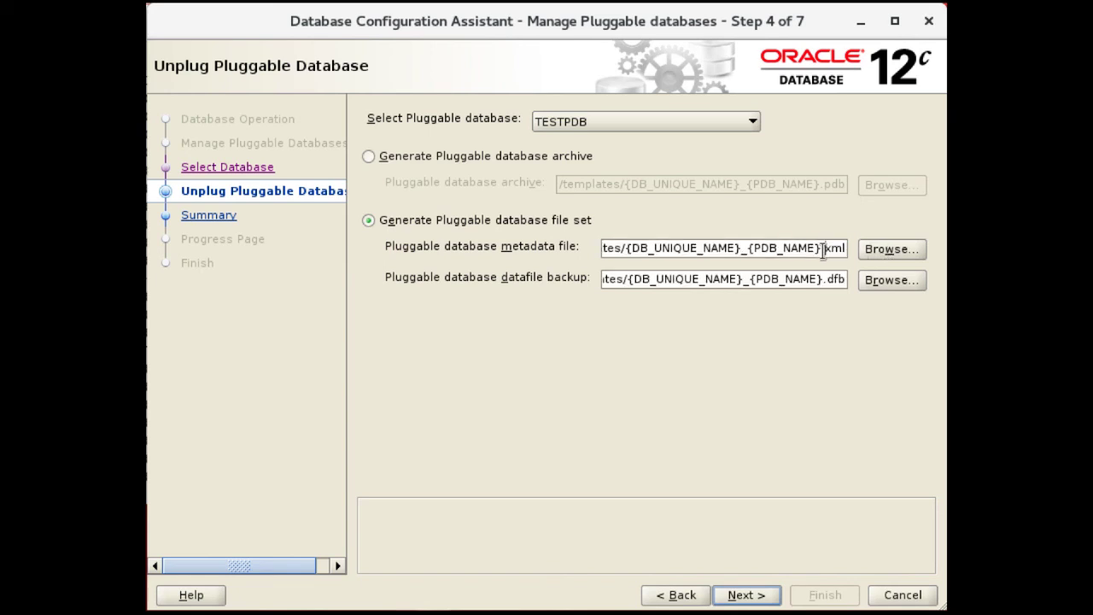
click(669, 280)
drag(624, 281, 601, 277)
click(823, 281)
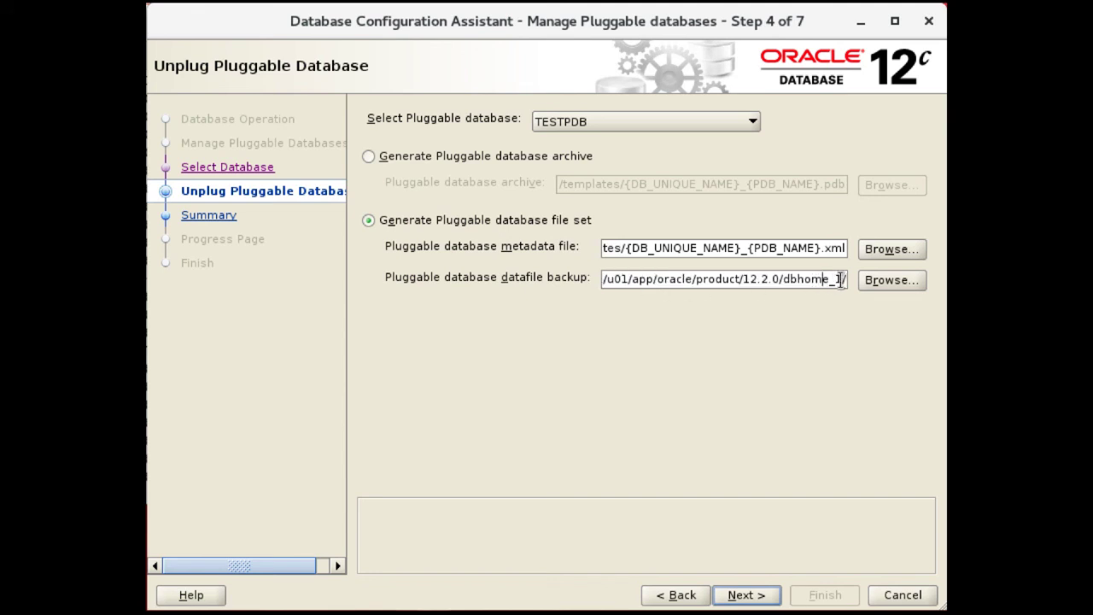
click(844, 280)
drag(844, 278, 767, 291)
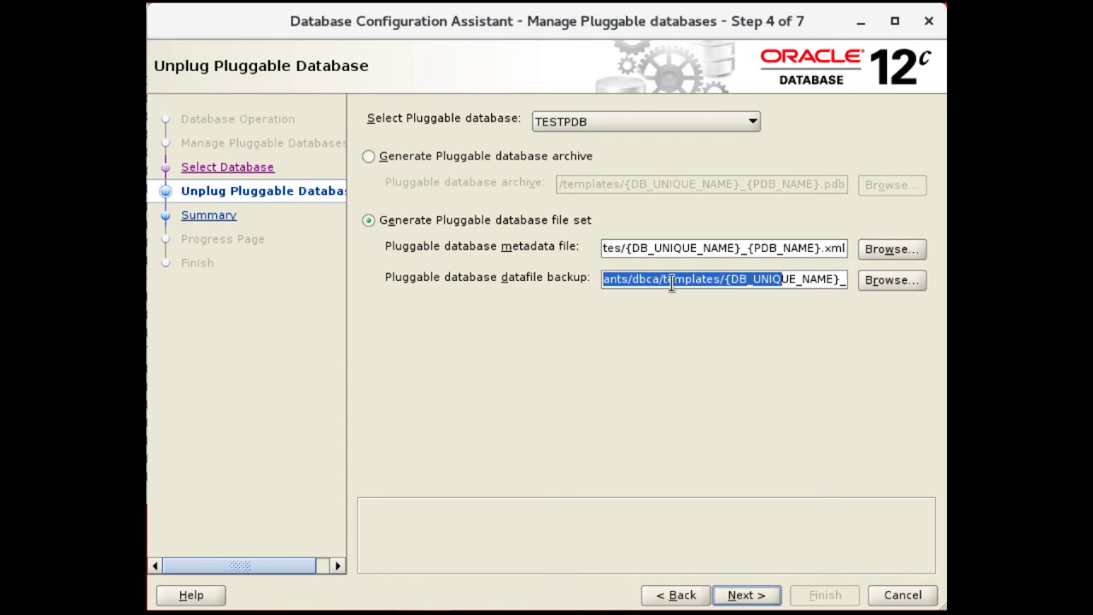
click(727, 281)
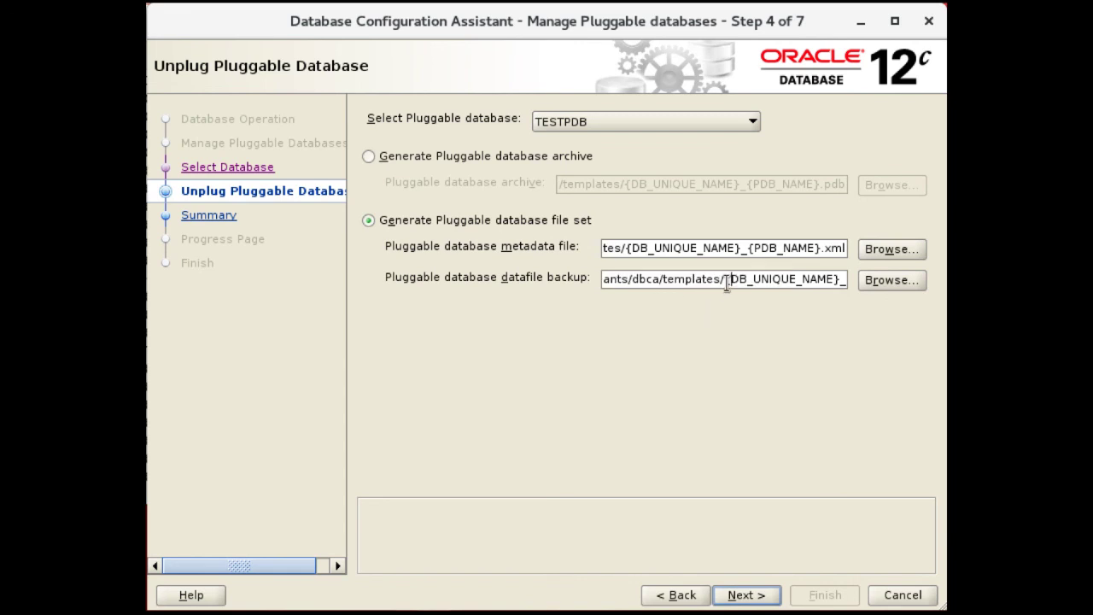
Review the summary, unplug TESTPDB, and close the wizard after it reports success
click(735, 596)
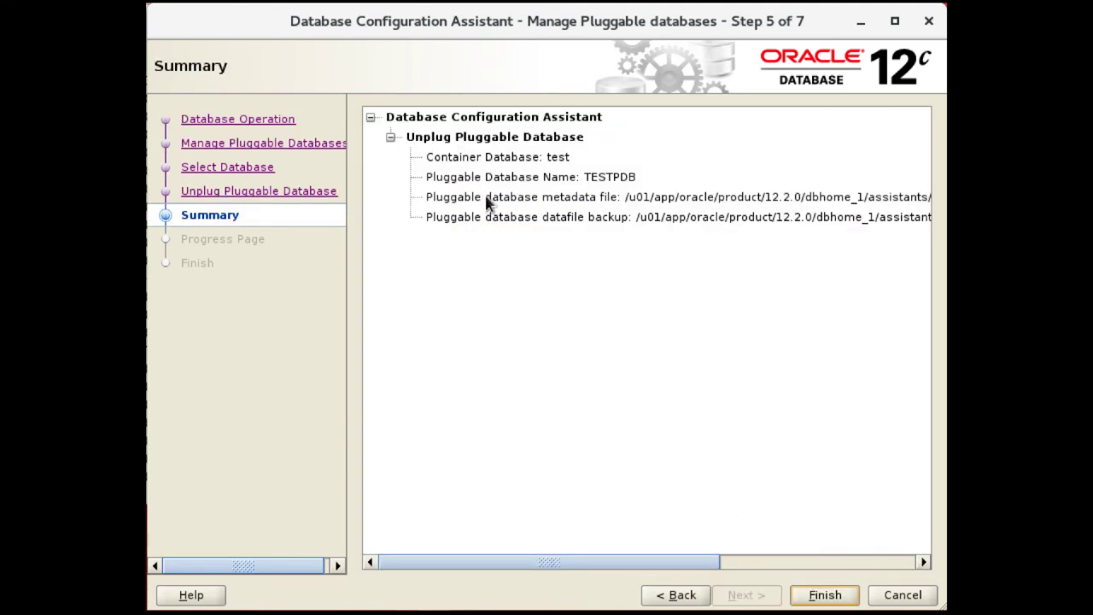
click(814, 598)
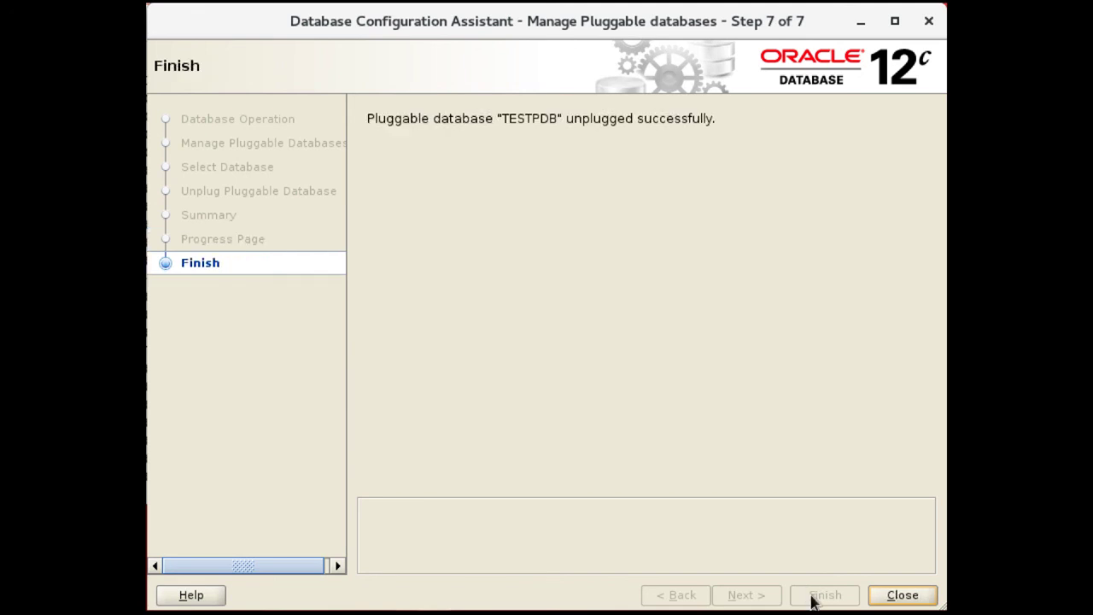
click(884, 598)
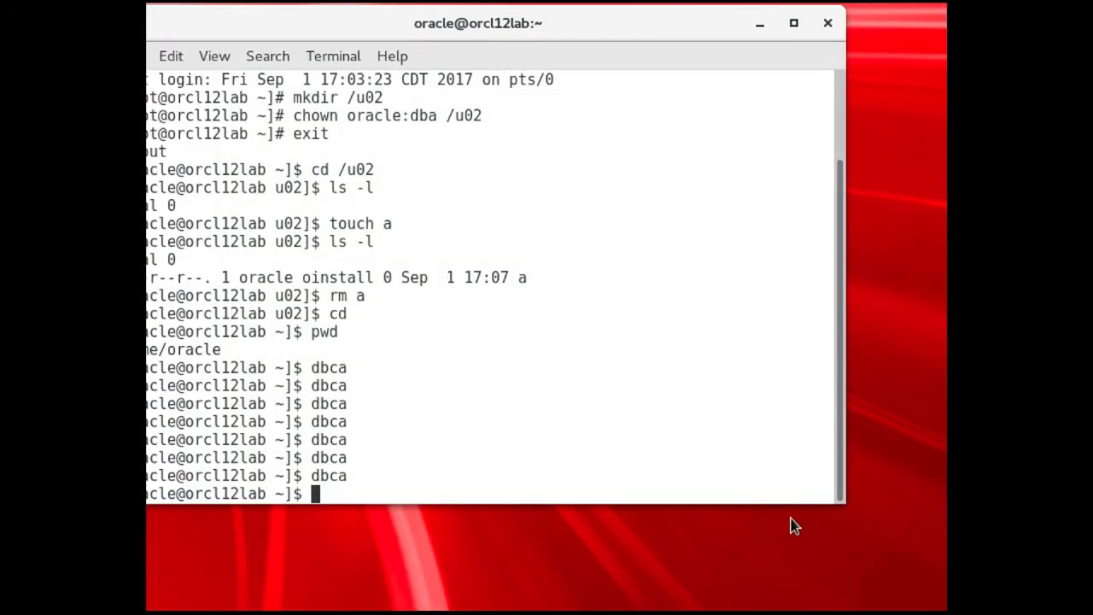
Relaunch dbca, choose to create a pluggable database, and connect to container test as sys
text(dbca)
key(Return)
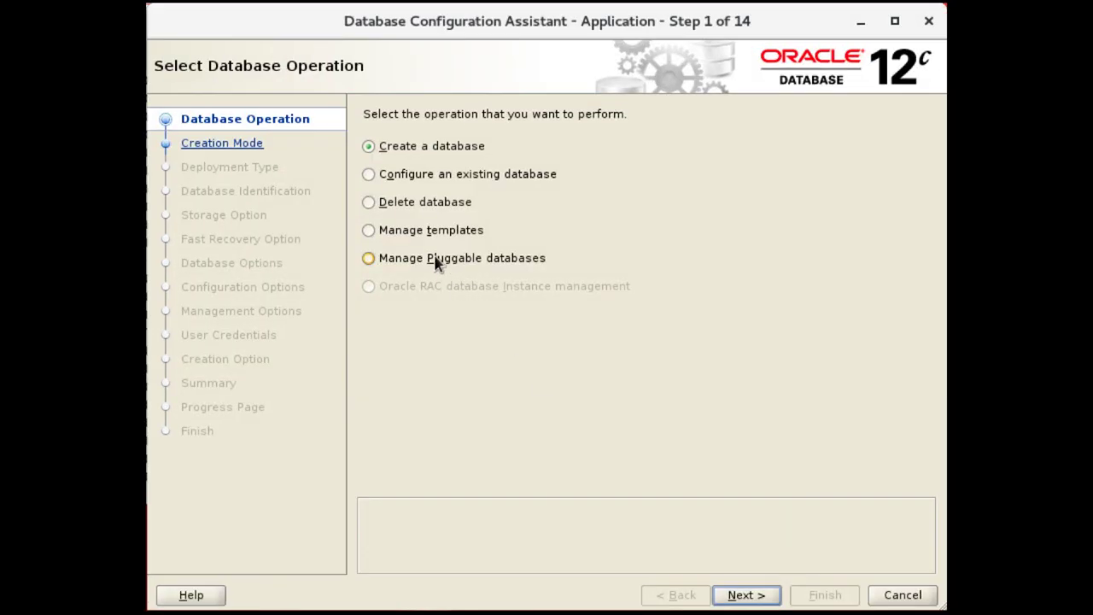
click(436, 261)
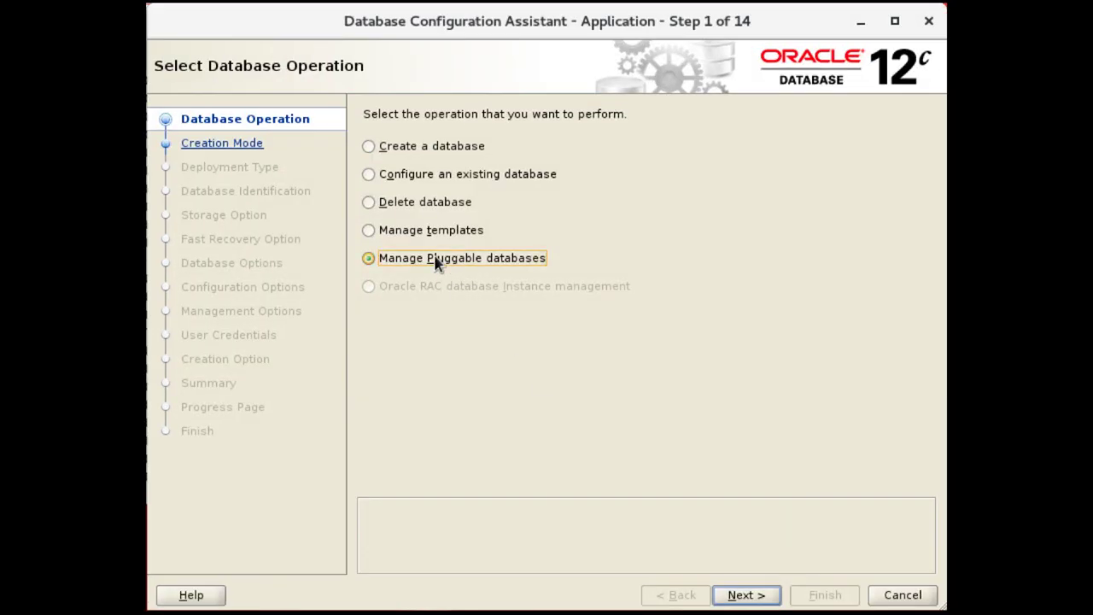
click(747, 598)
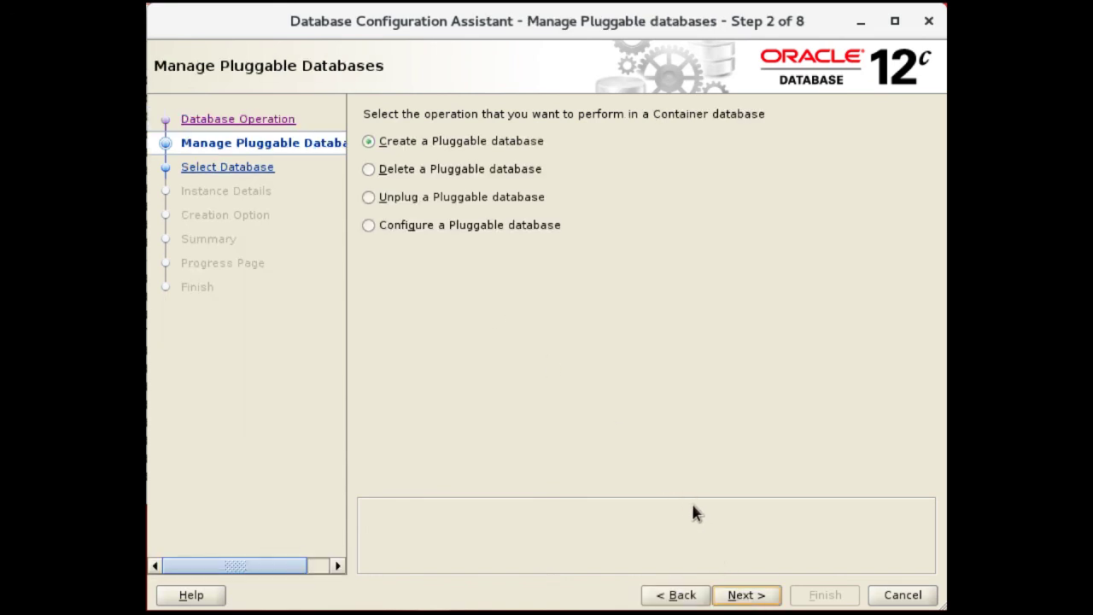
click(744, 598)
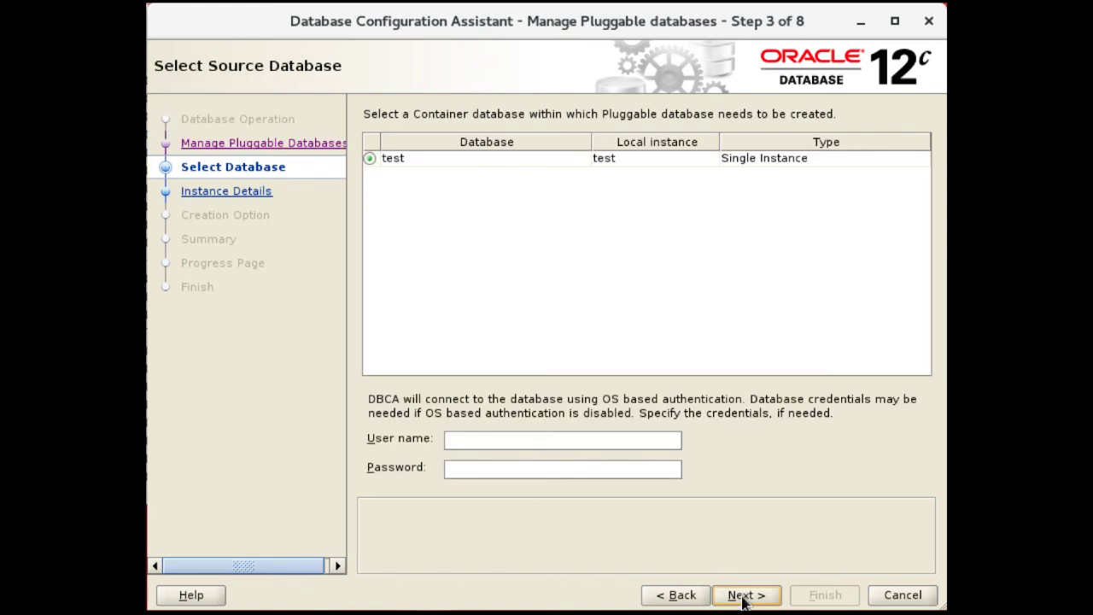
click(589, 438)
text(sys)
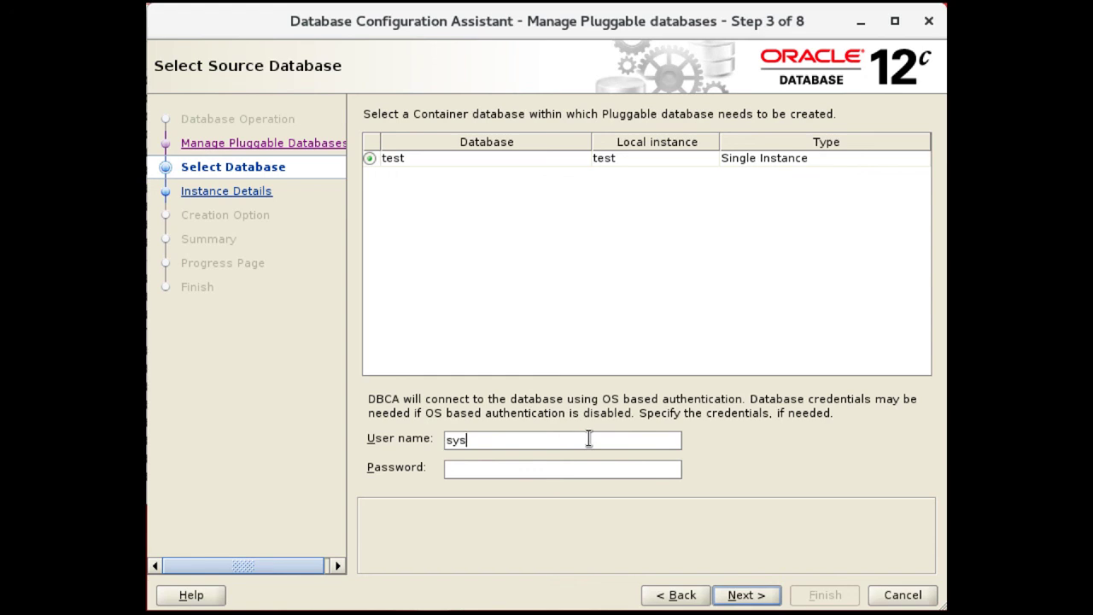
key(Tab)
text(••••••••••)
click(742, 600)
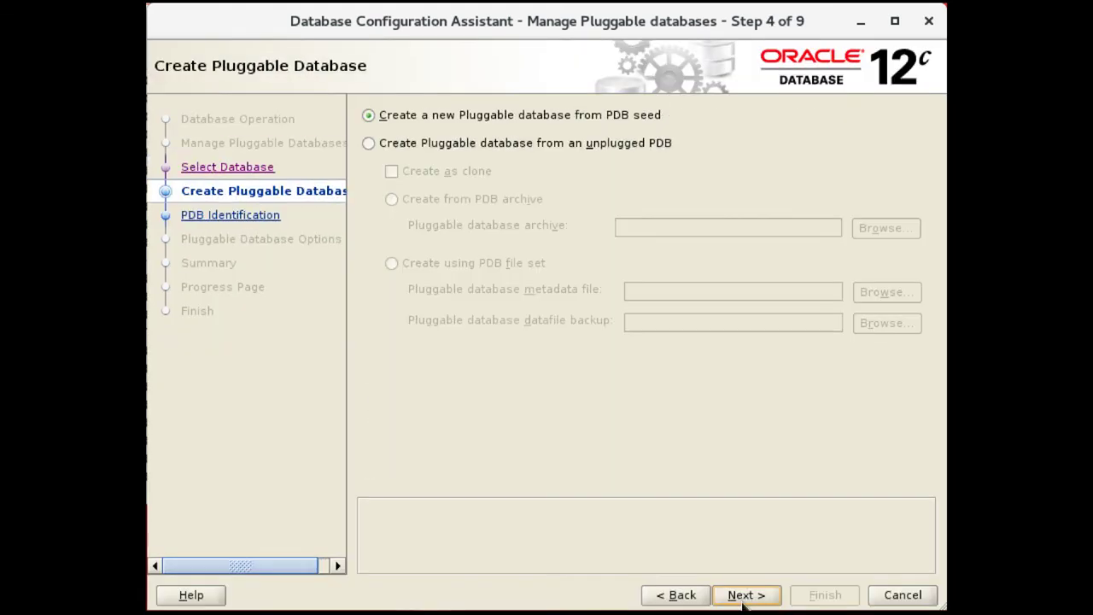
Plug in from the unplugged PDB file set, choosing test_TESTPDB.xml as the metadata file
click(427, 147)
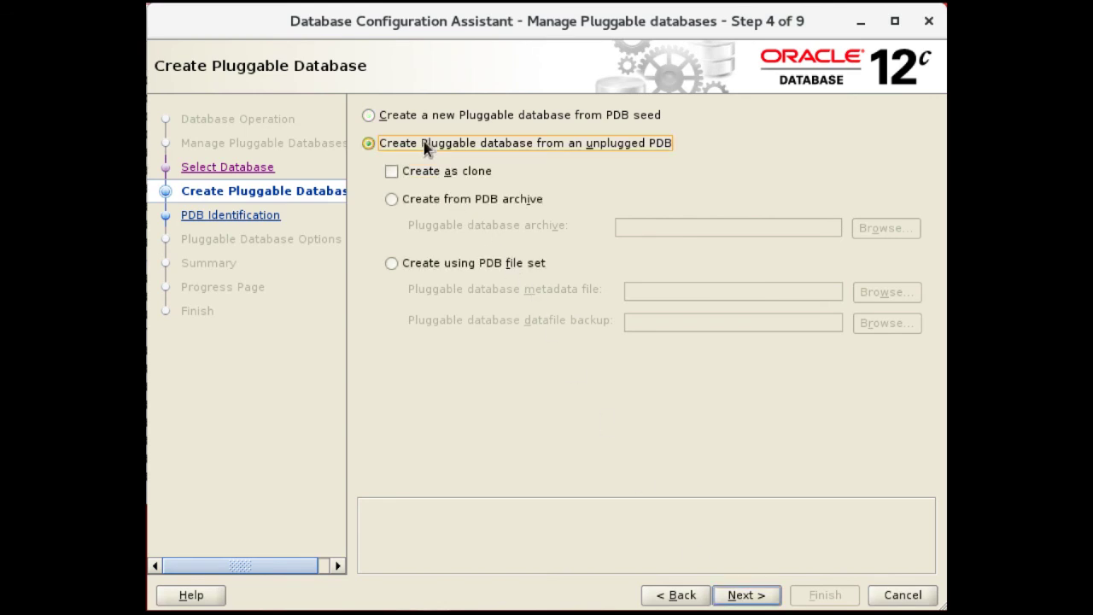
click(453, 270)
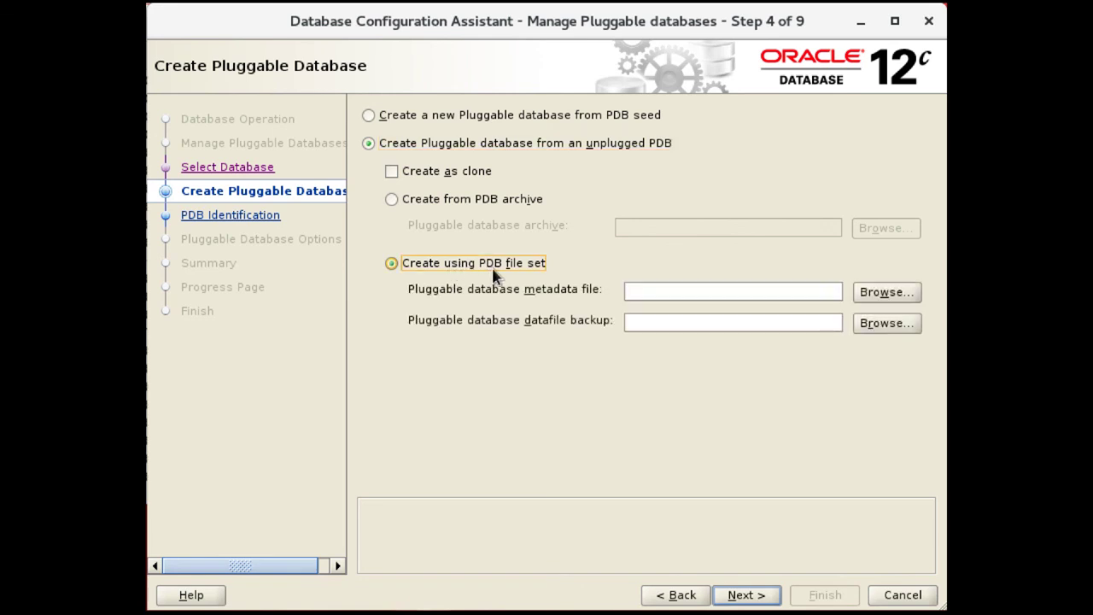
click(872, 299)
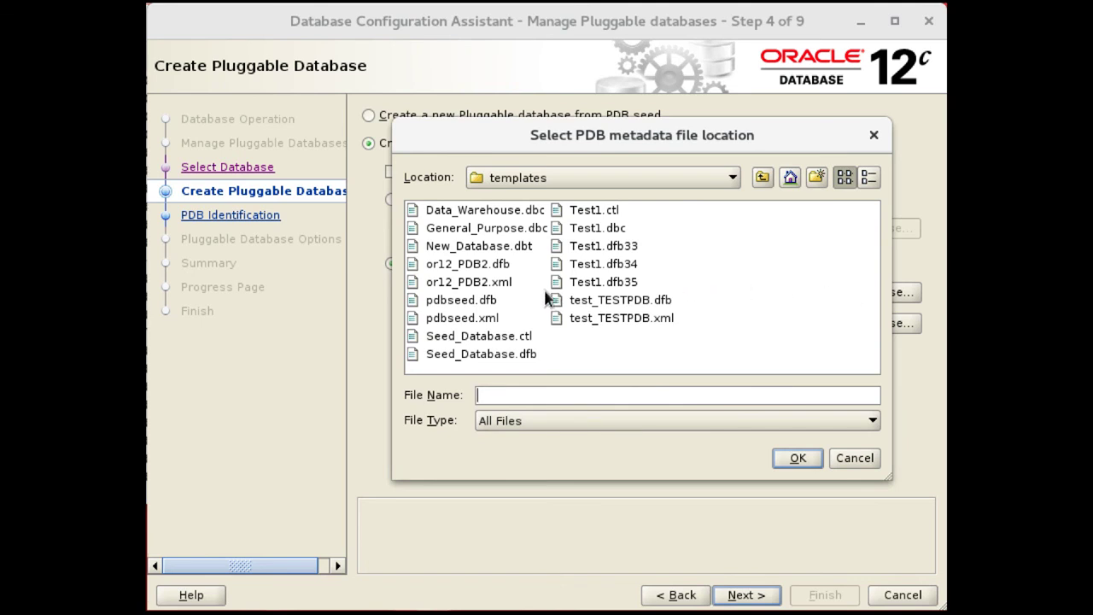
click(610, 321)
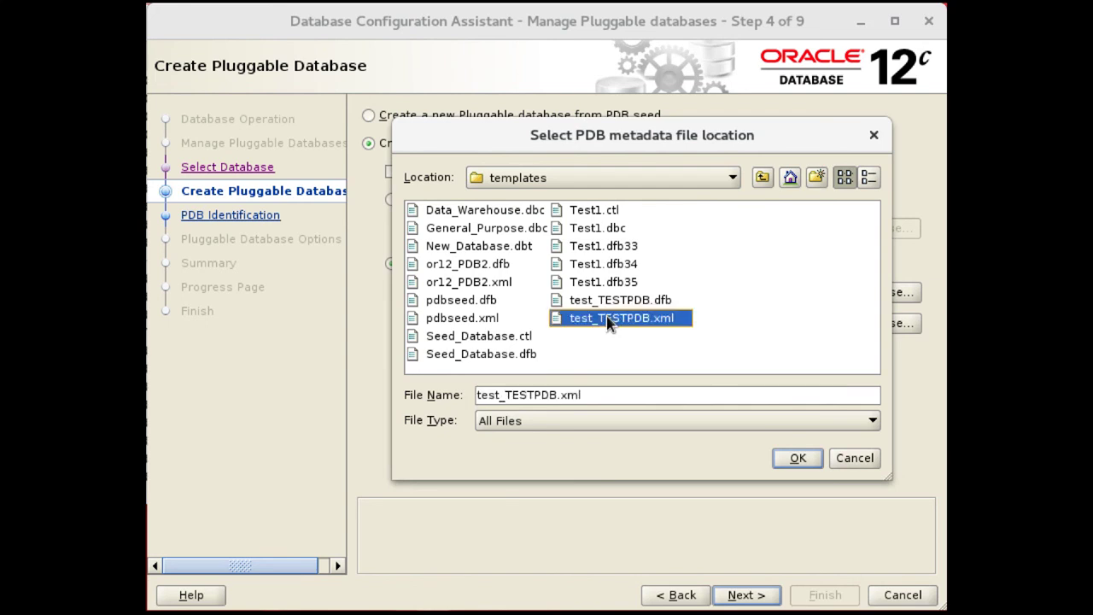
click(795, 459)
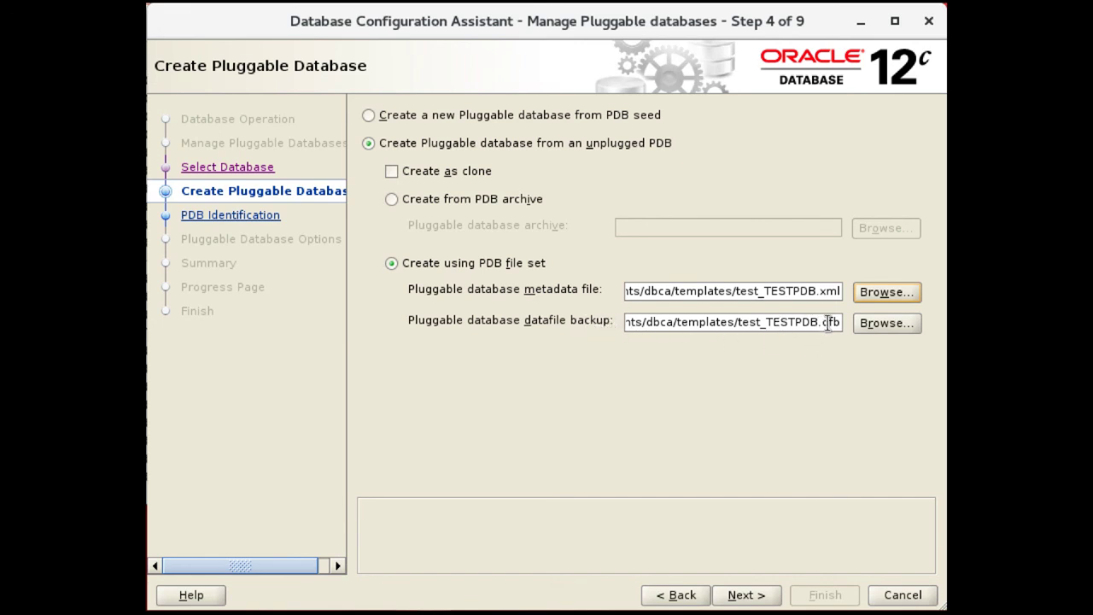
click(747, 595)
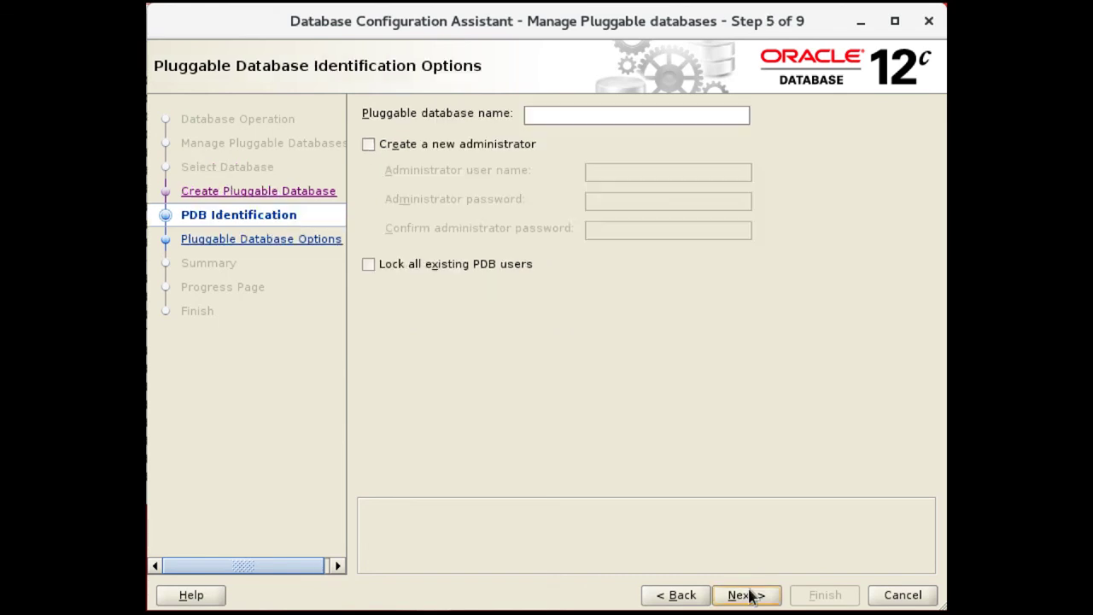
Name the PDB TESTPDB and add a new administrator 'pdbadmin' with its password entered and confirmed
click(549, 112)
text(TEST)
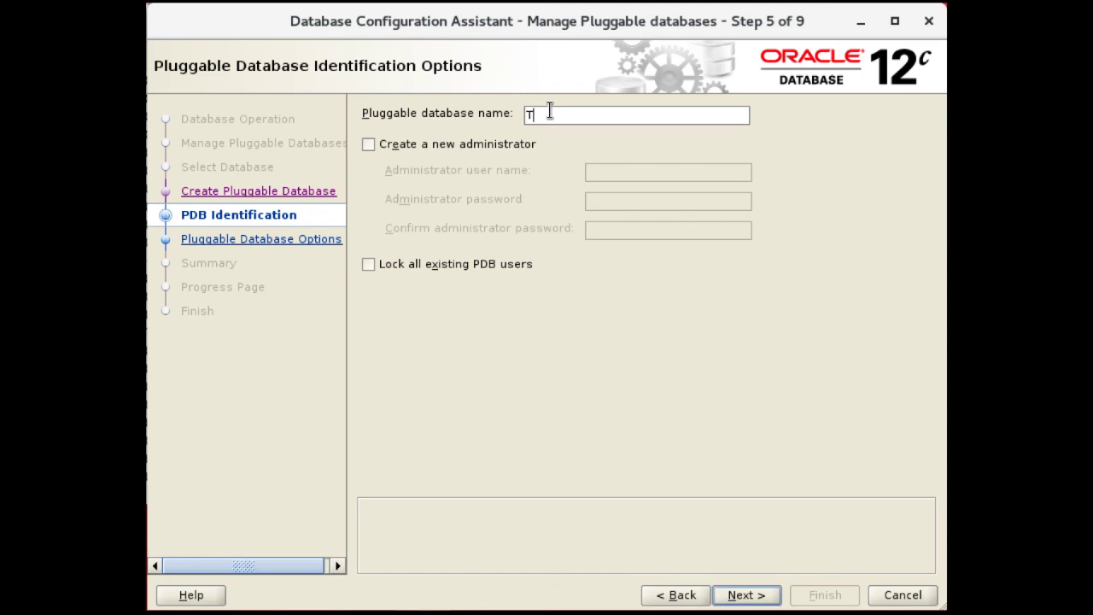
text(PDB)
click(430, 156)
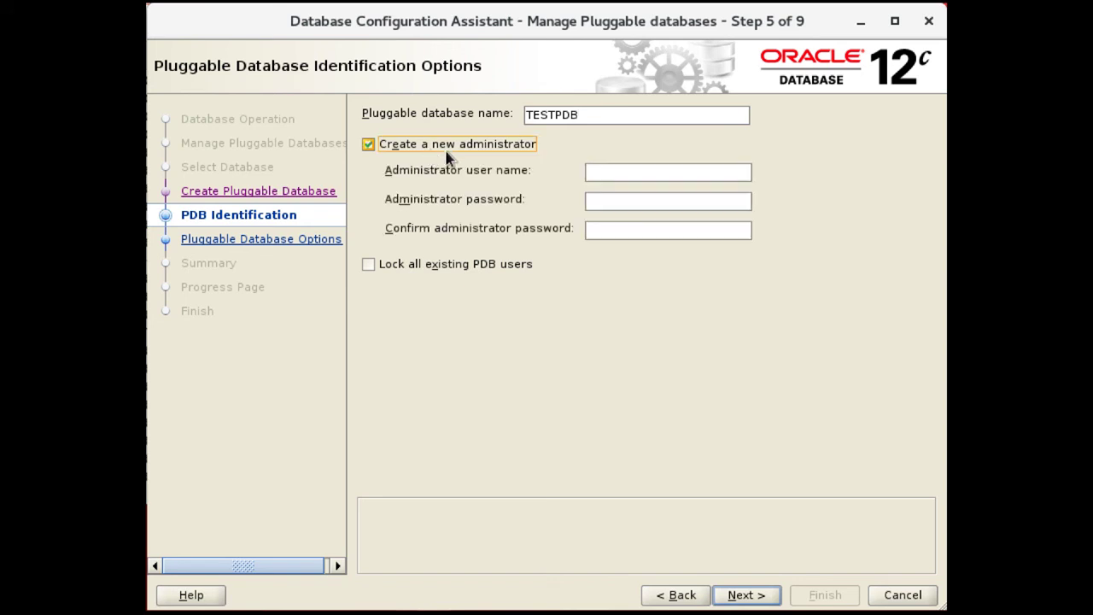
click(607, 173)
text(pdbadmin)
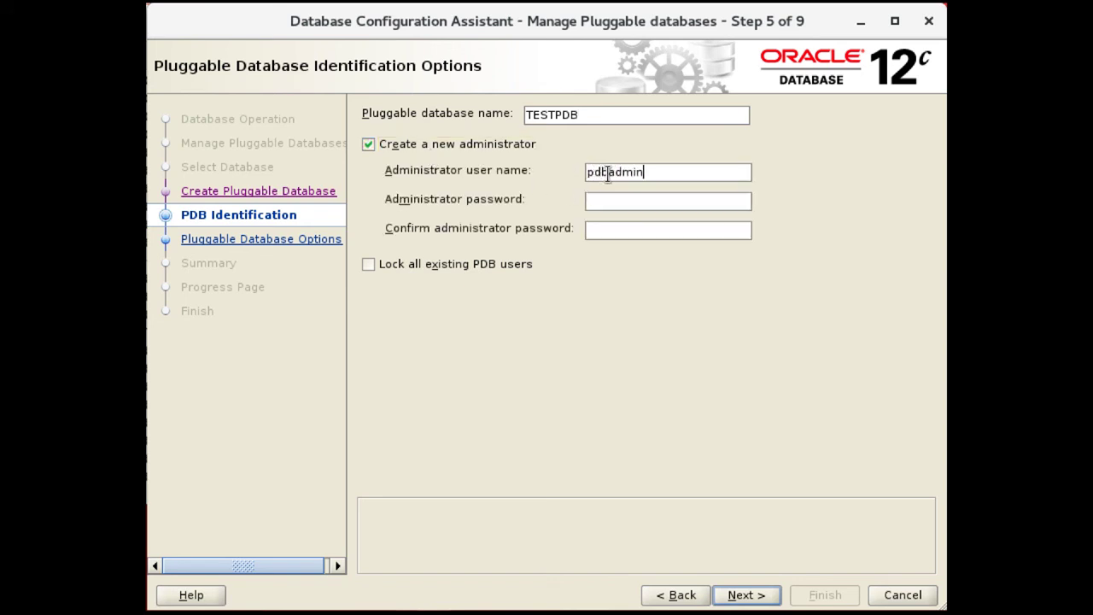
key(Tab)
text(o*********)
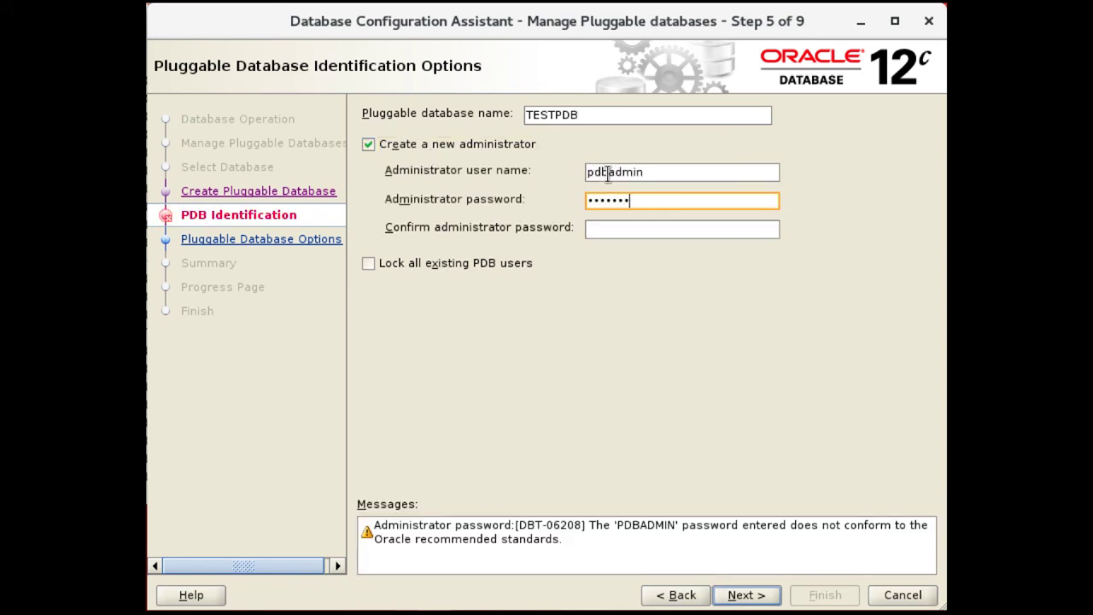
key(Tab)
text(*********)
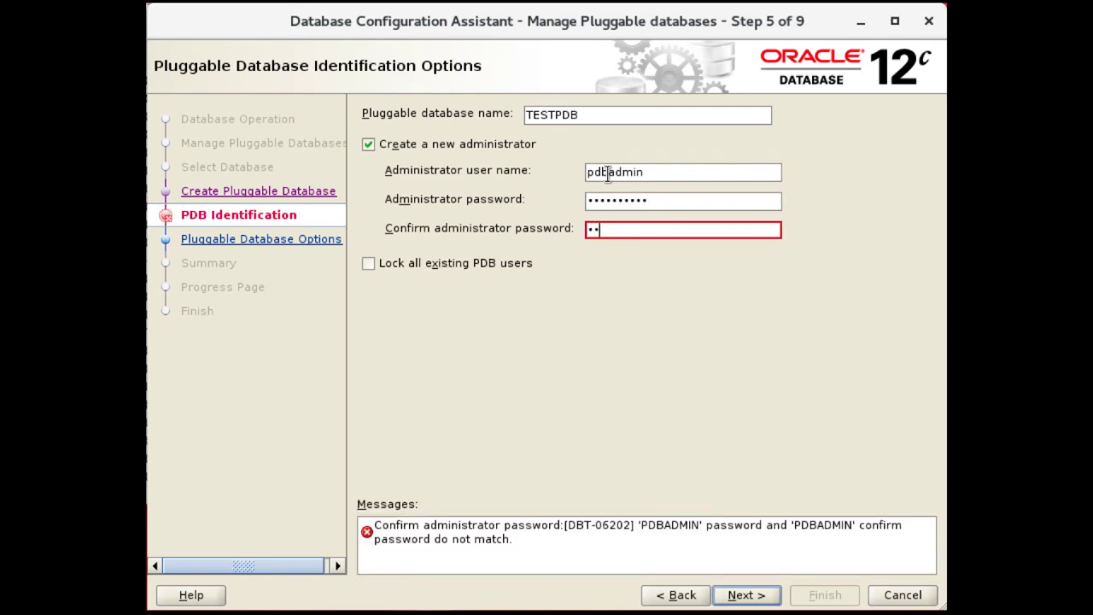
text(*)
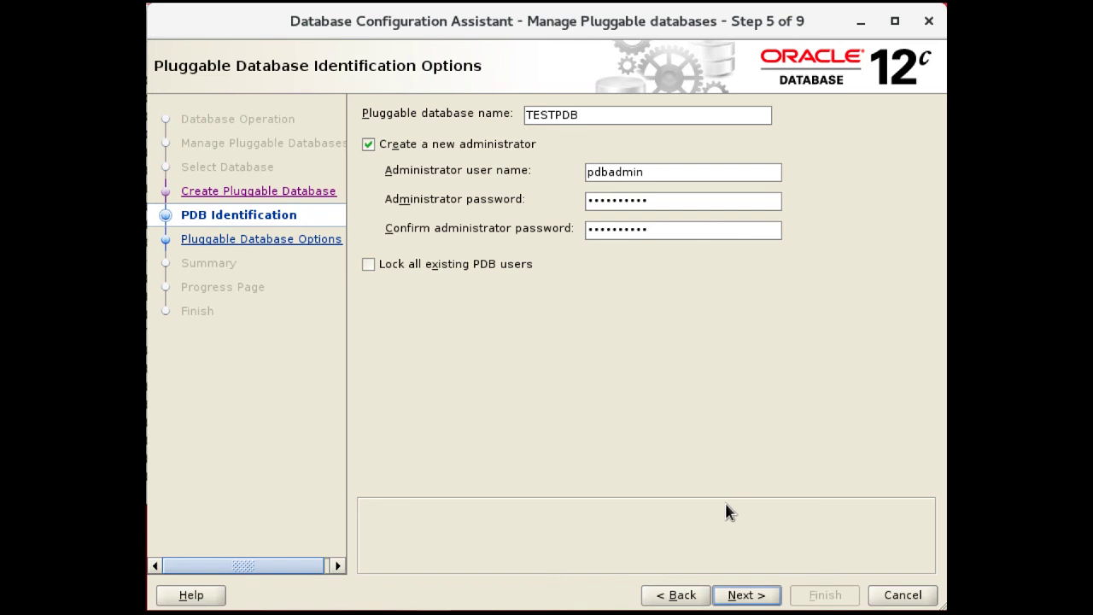
click(740, 596)
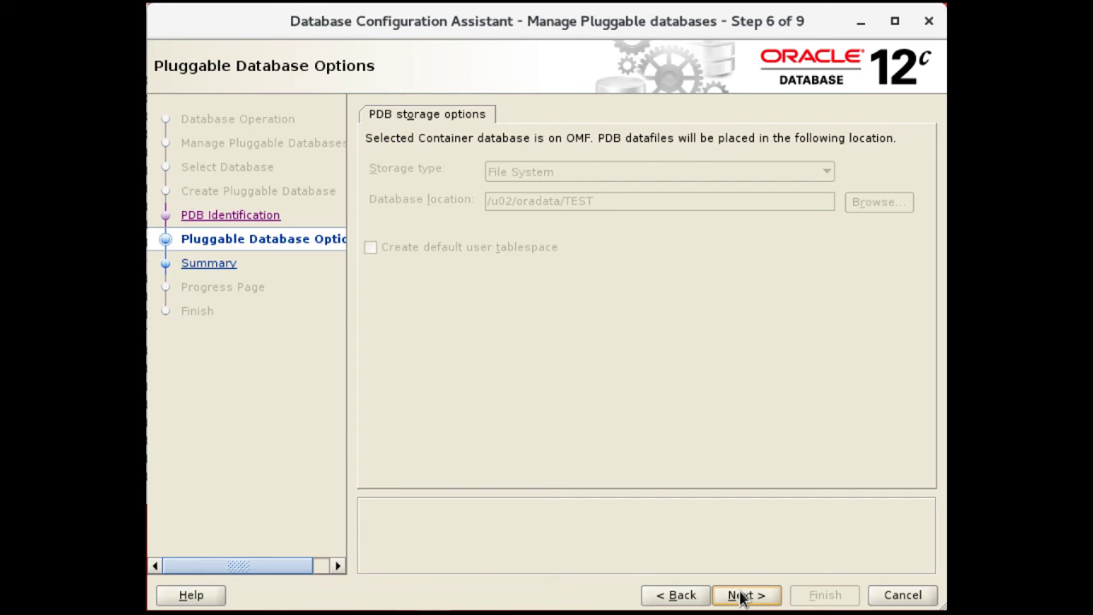
Keep datafiles in /u02/oradata/TEST, plug TESTPDB into container test, and close DBCA after success
click(740, 597)
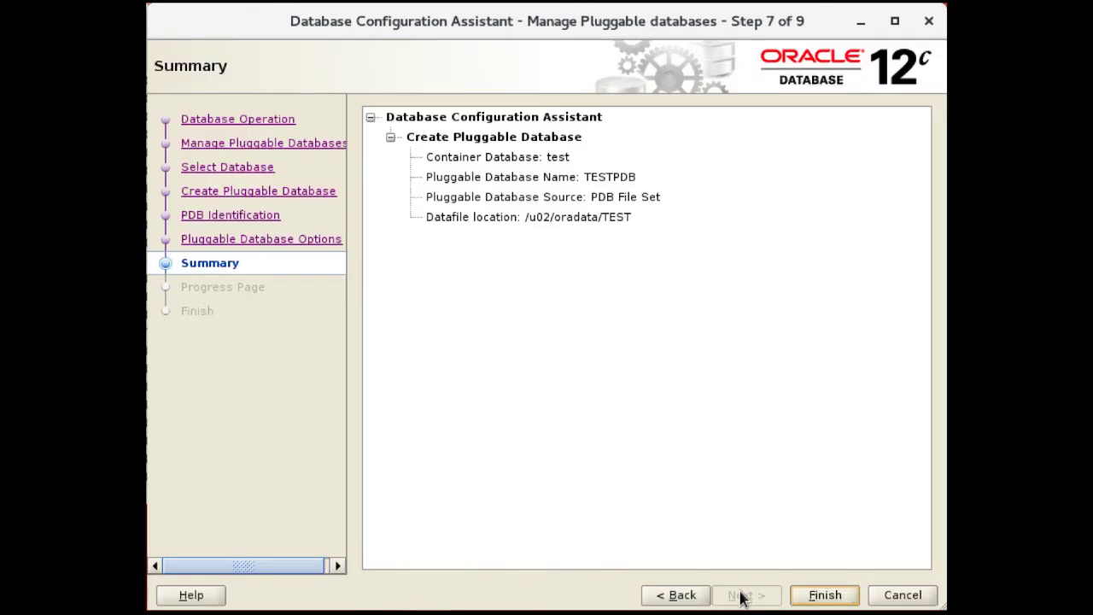
click(814, 595)
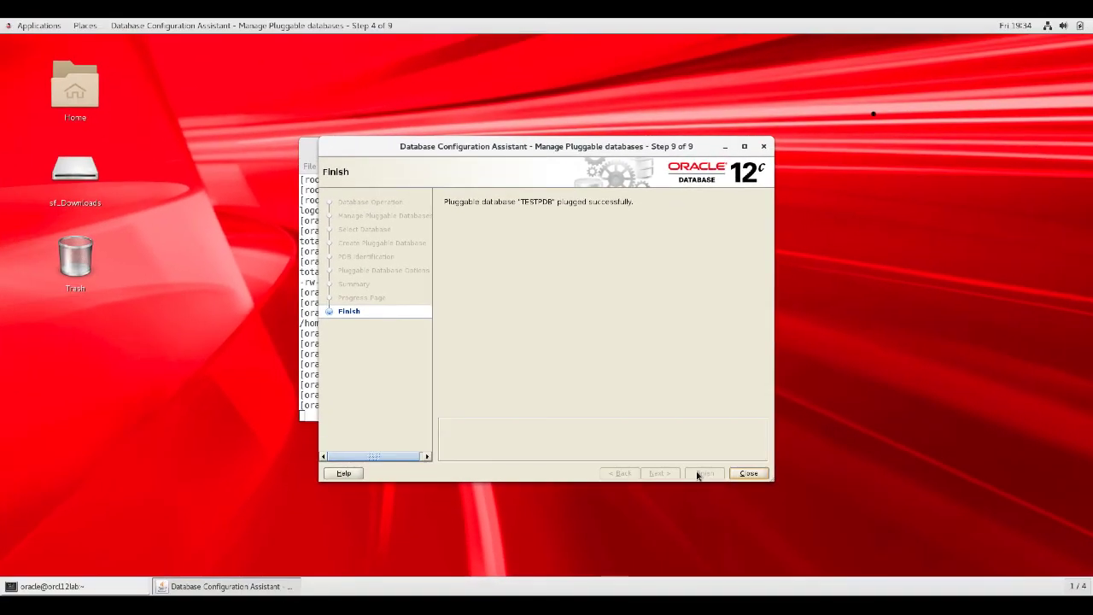
click(749, 474)
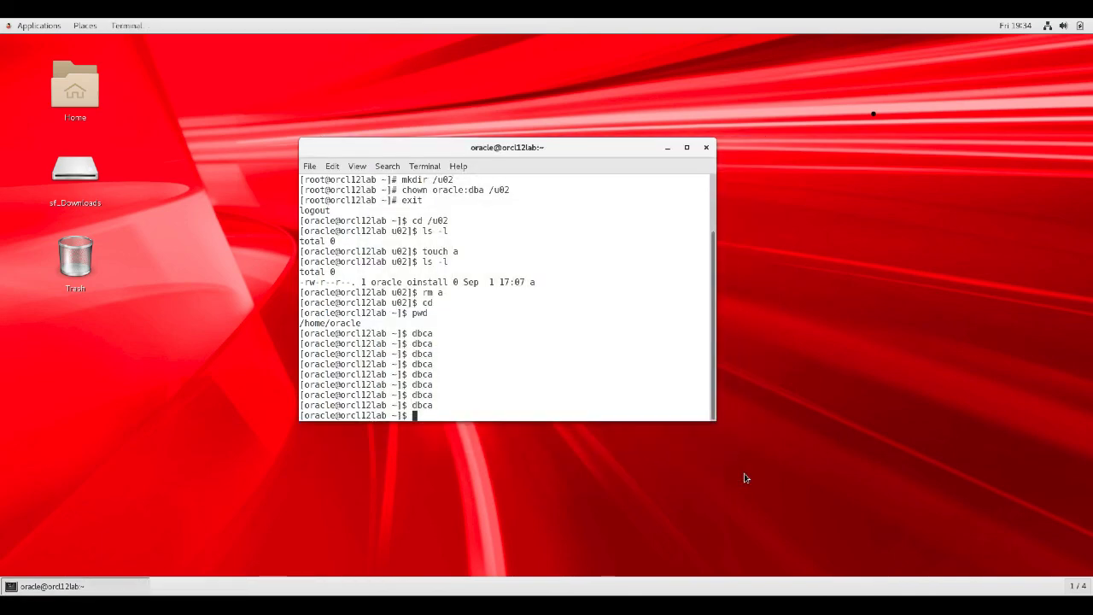